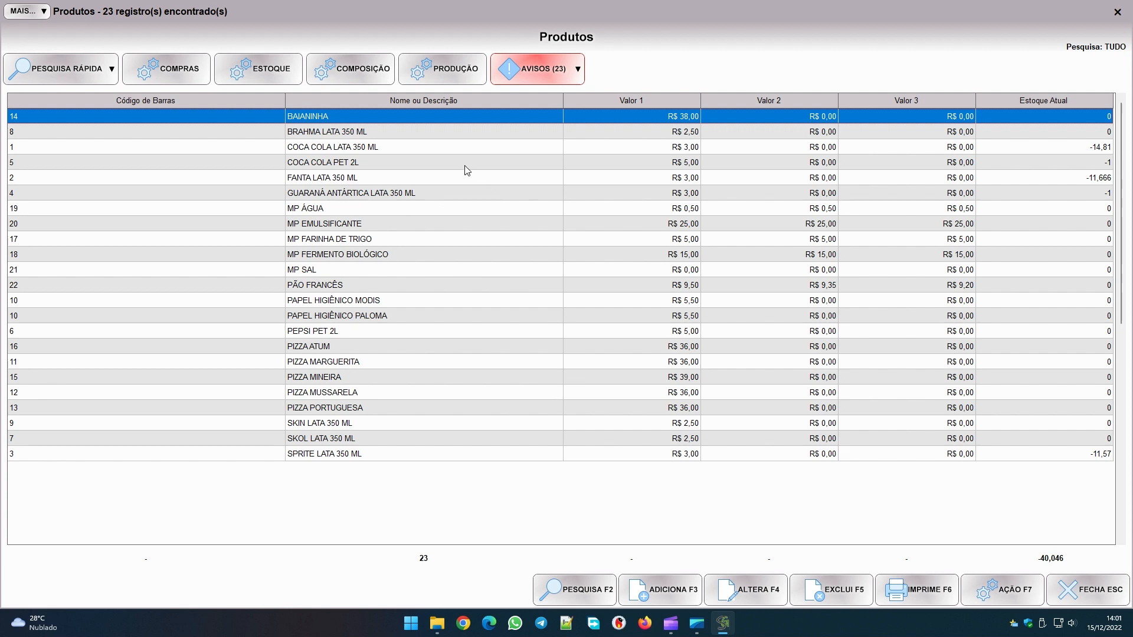
- Start printing Etiquetas for the products and open the BOBINA label model for editing
click(903, 592)
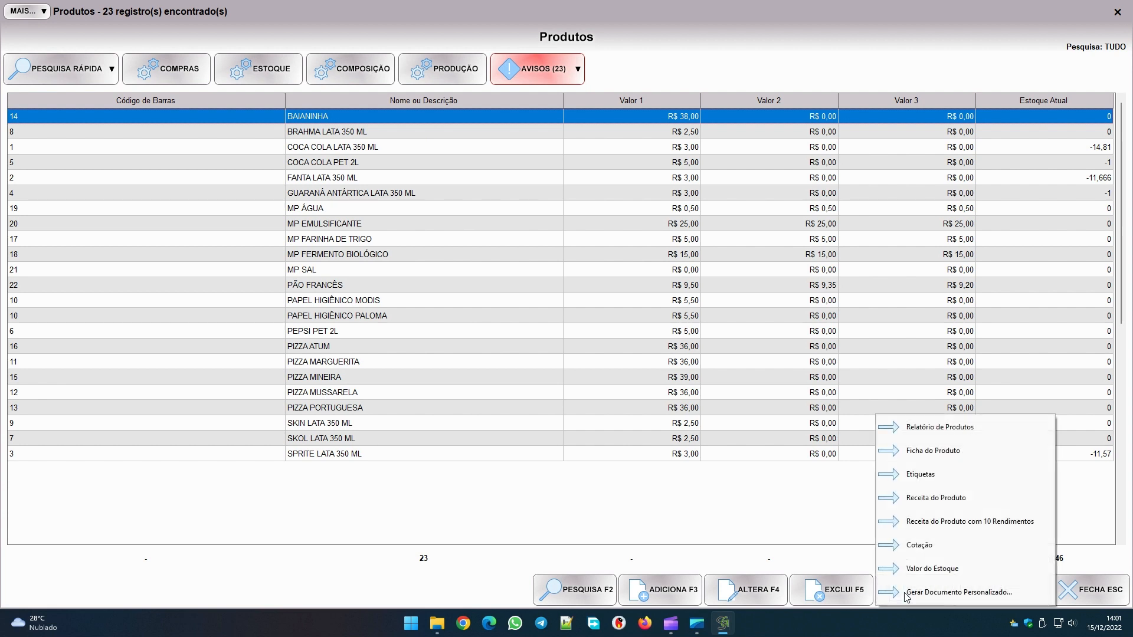
click(955, 479)
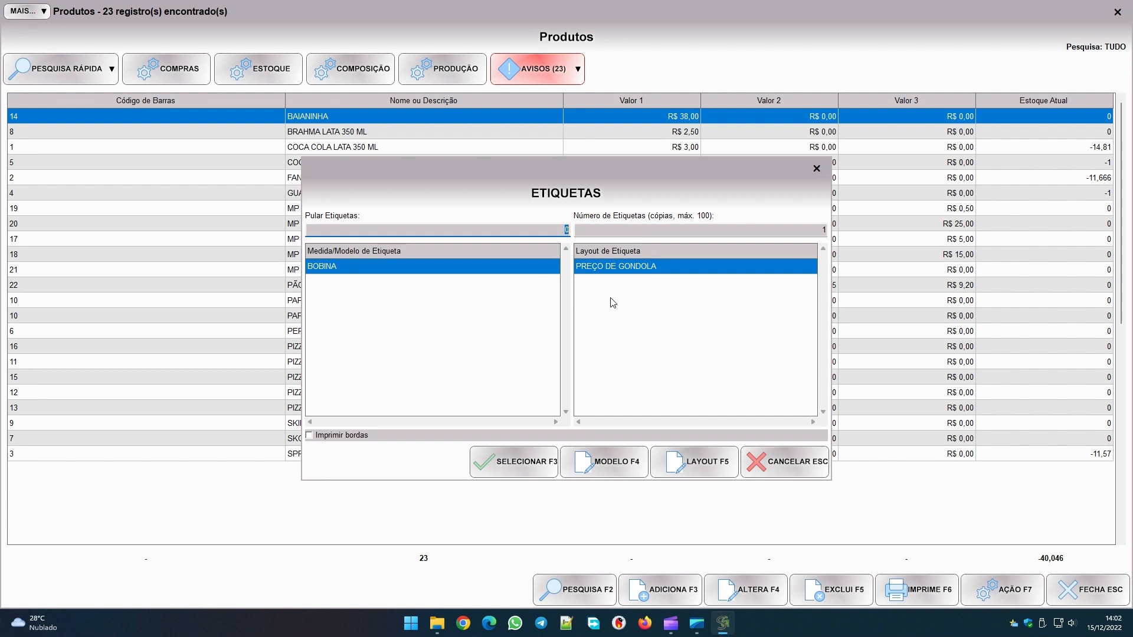
click(417, 281)
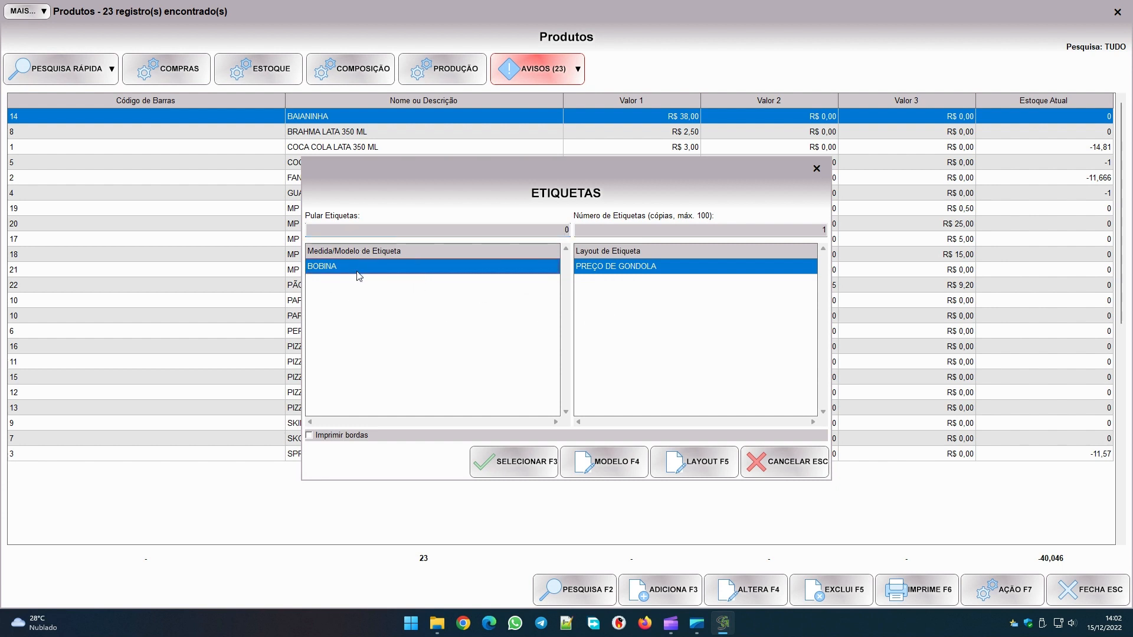
click(613, 463)
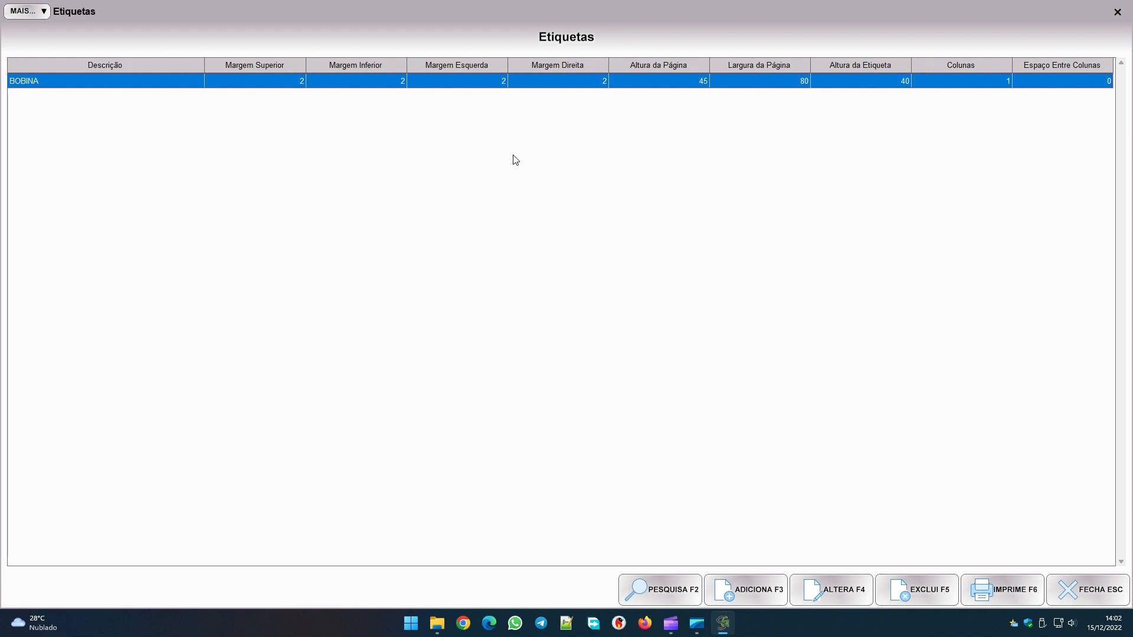
key(F4)
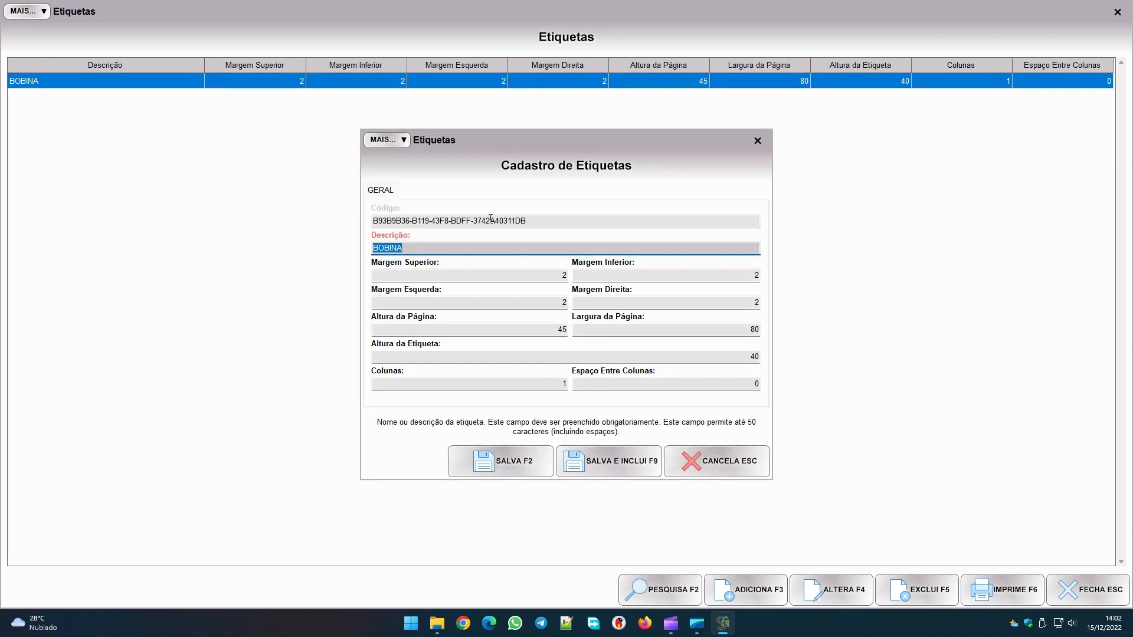
- Review the description and the four page margin fields of the BOBINA label model
click(456, 247)
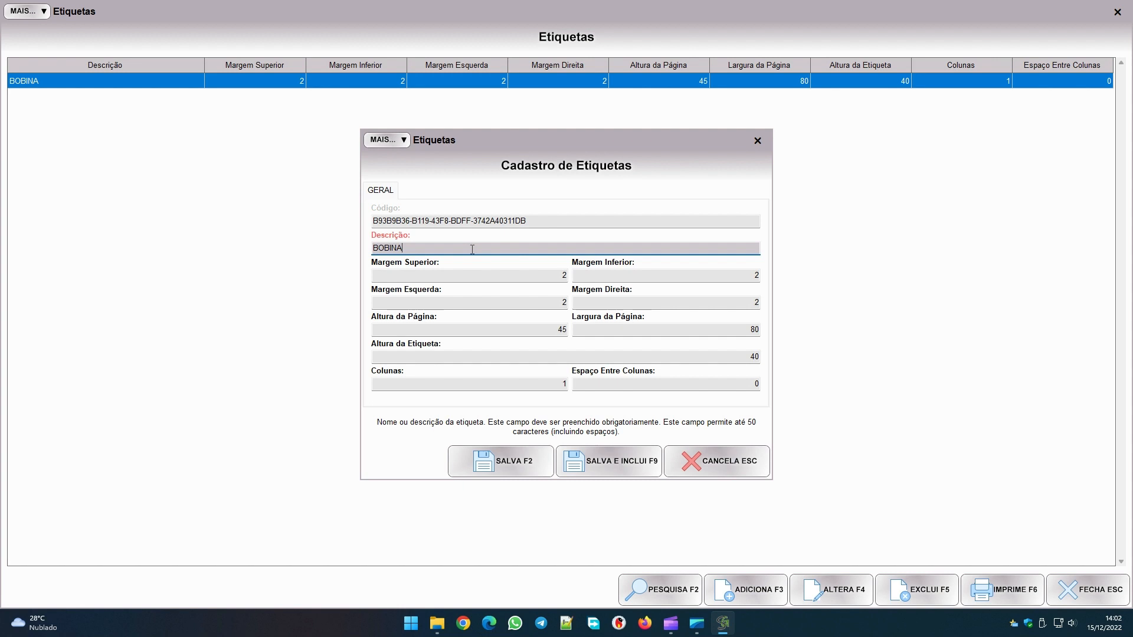
key(Tab)
key(Tab)
key(Tab)
key(Tab)
key(Tab)
key(Tab)
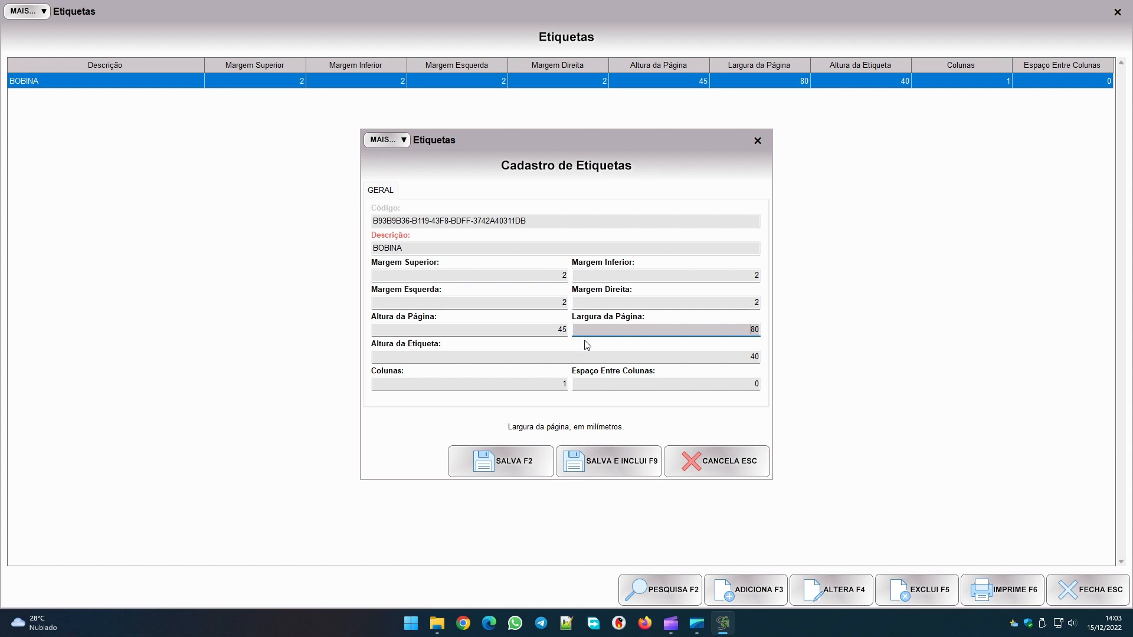
click(535, 277)
click(535, 302)
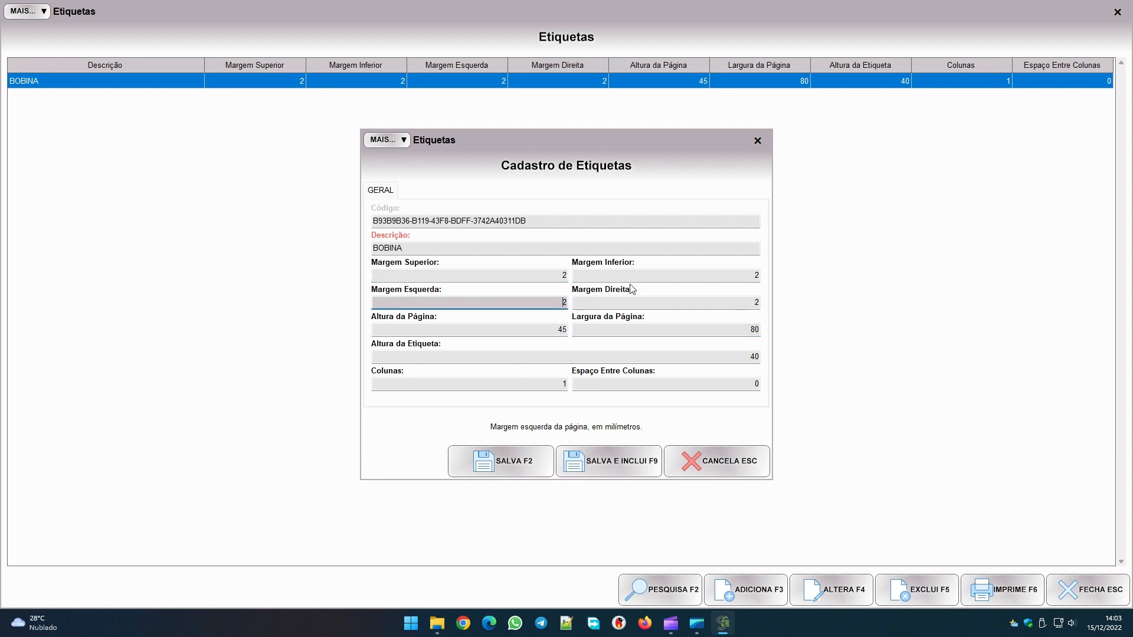
click(634, 277)
click(643, 304)
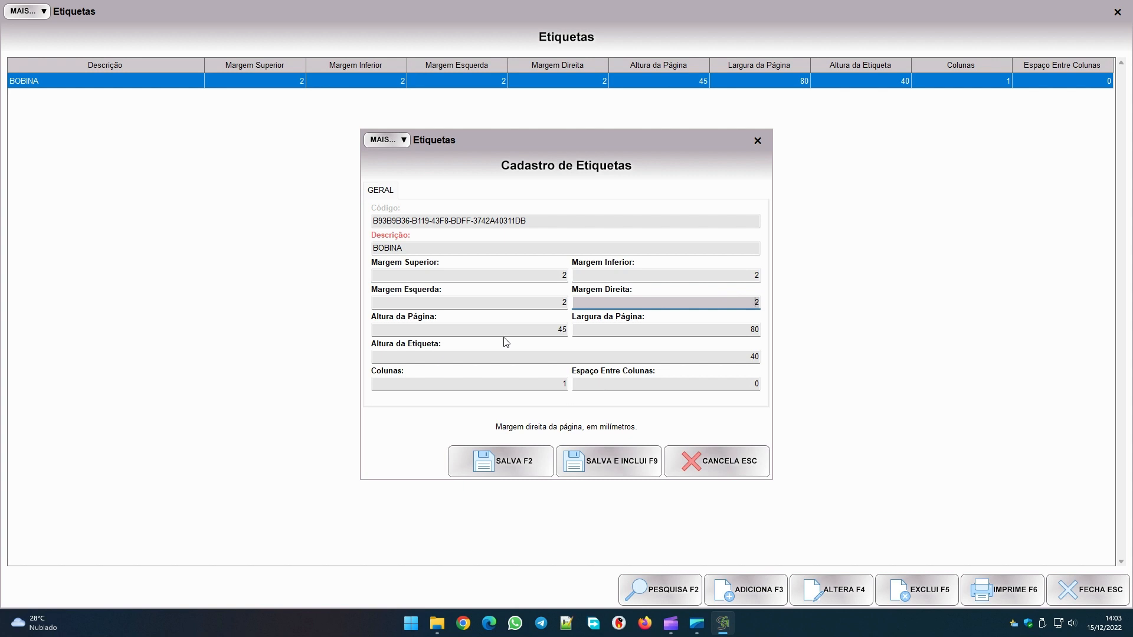
- Examine the page height, page width and label height fields of the BOBINA model
click(536, 331)
drag(536, 330, 595, 330)
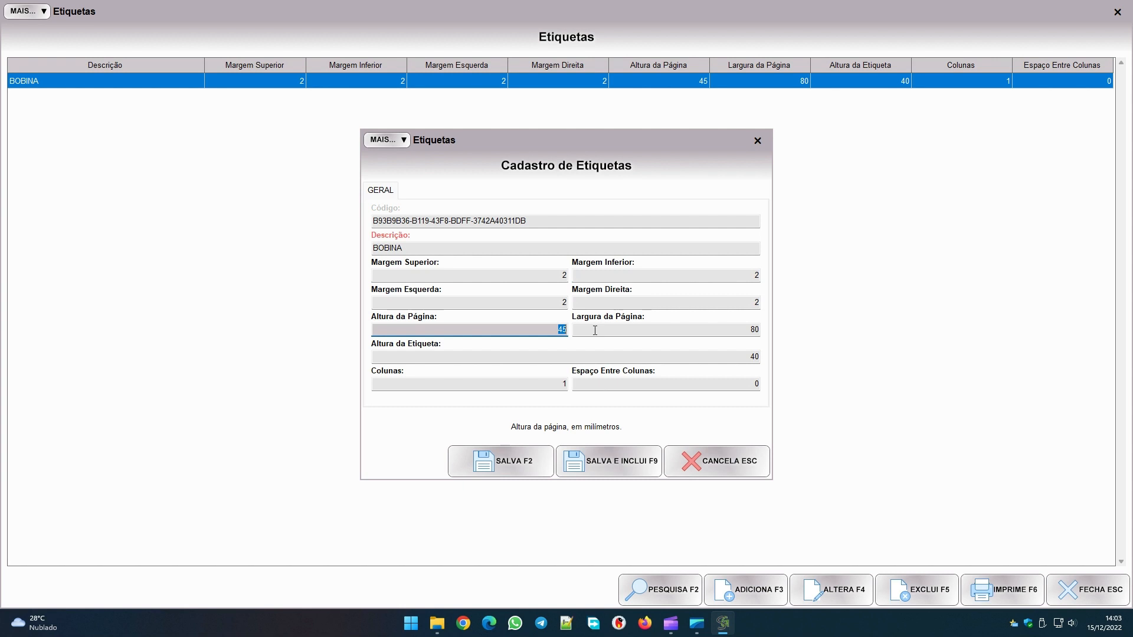
click(595, 330)
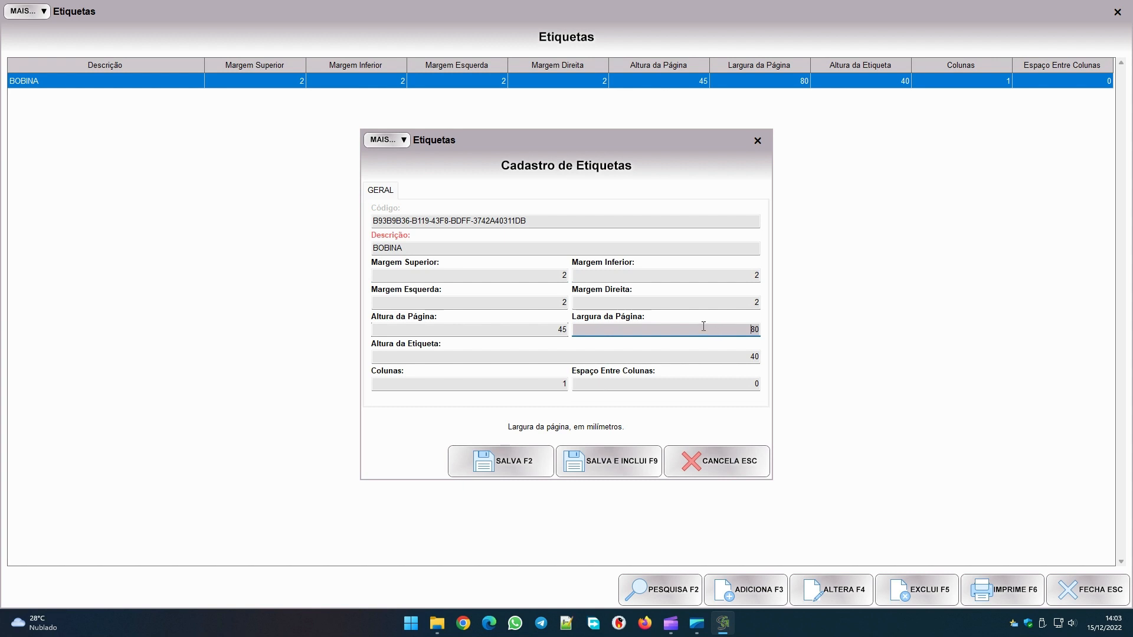
click(480, 354)
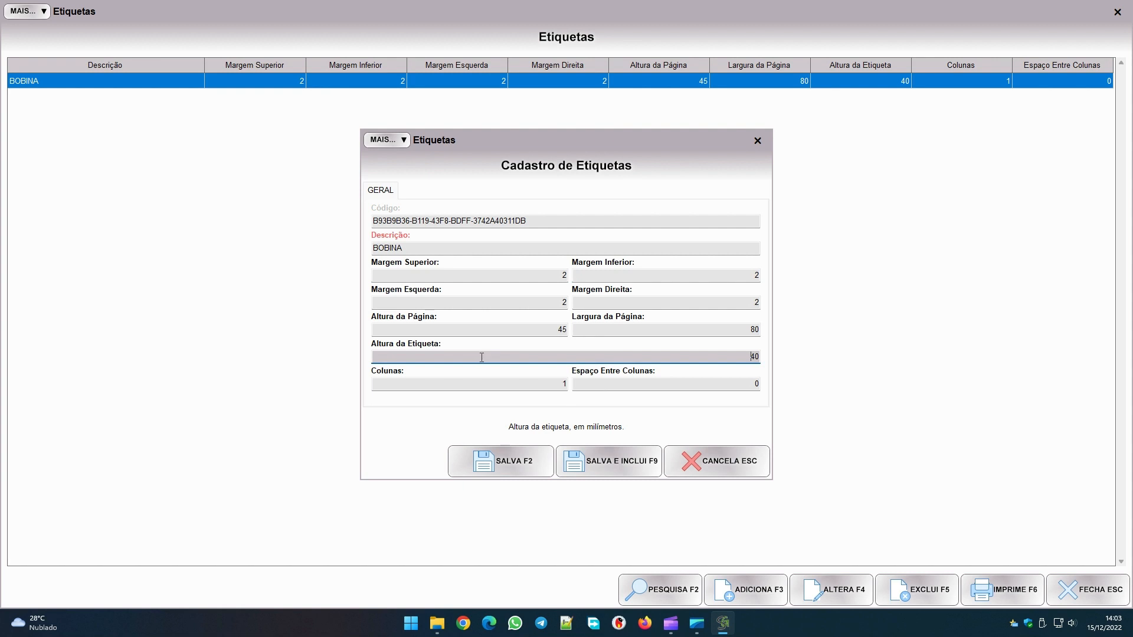
click(554, 330)
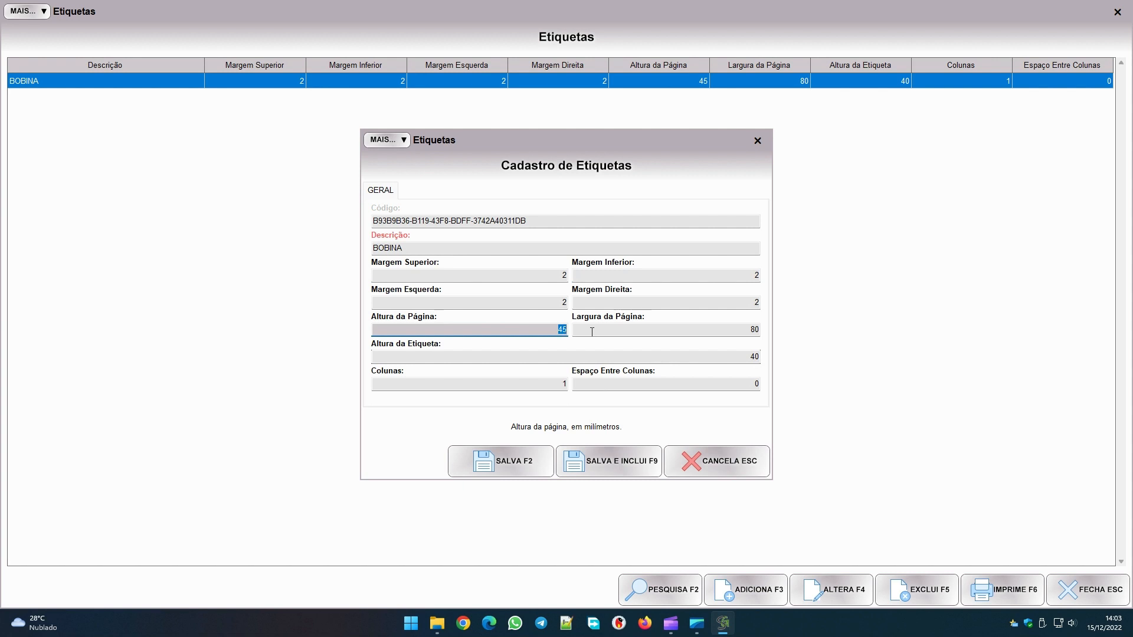
click(590, 356)
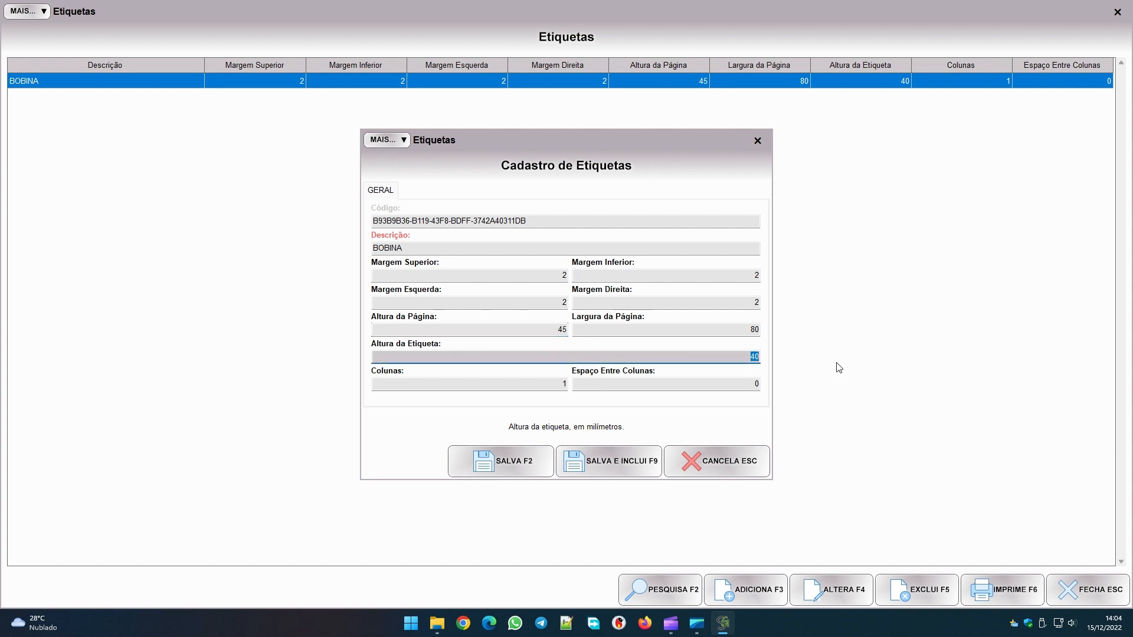
- Compare the top and bottom margins with the page height in the BOBINA label model
click(538, 278)
click(637, 276)
click(549, 329)
click(565, 274)
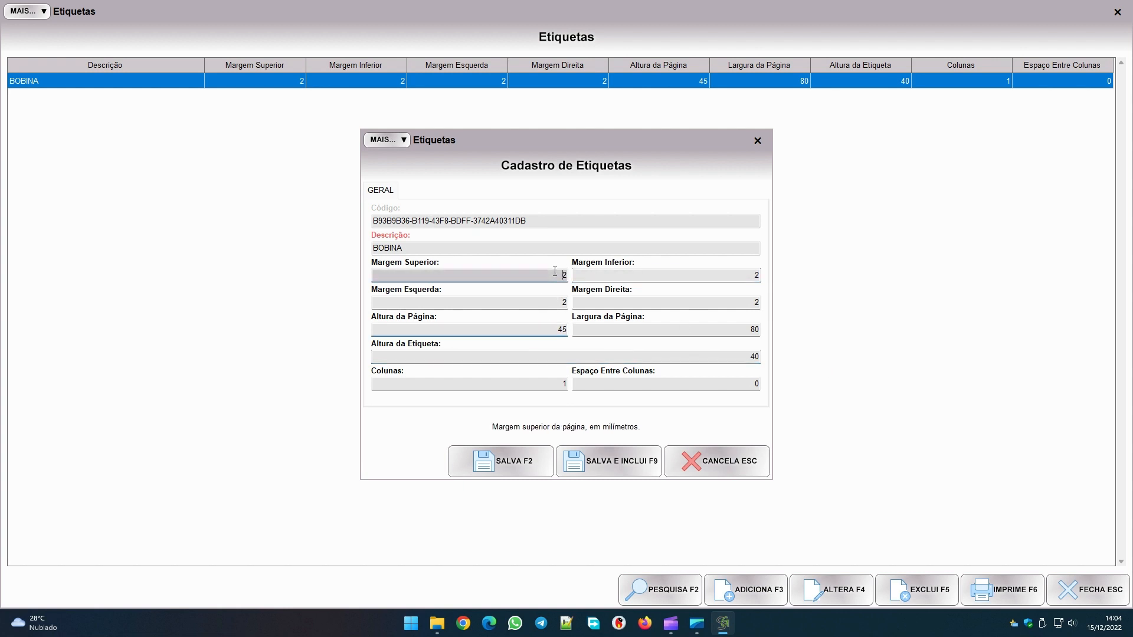
key(Tab)
click(543, 330)
click(555, 275)
click(638, 275)
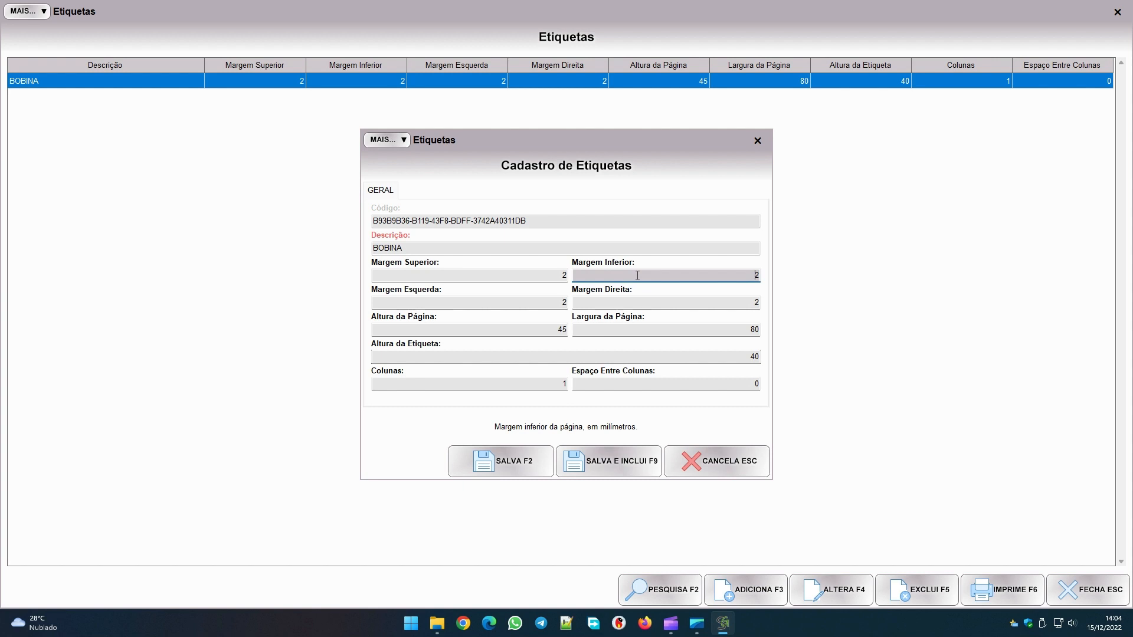
click(554, 329)
click(556, 276)
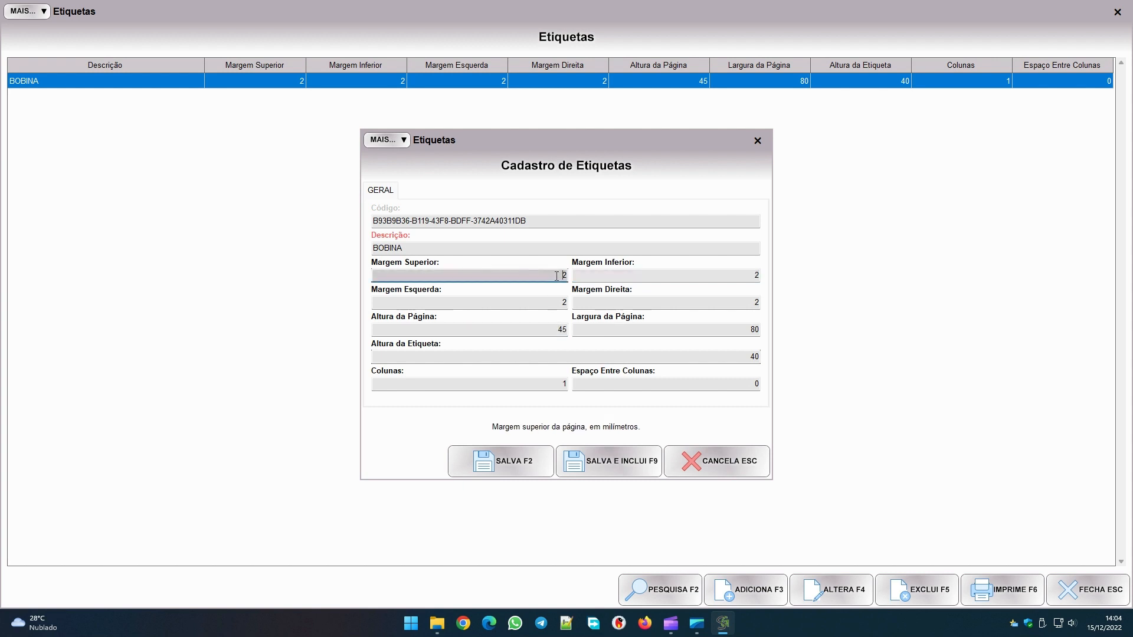
key(Tab)
- Check the column count and column spacing, then save the BOBINA model and return to the label printing options
click(528, 385)
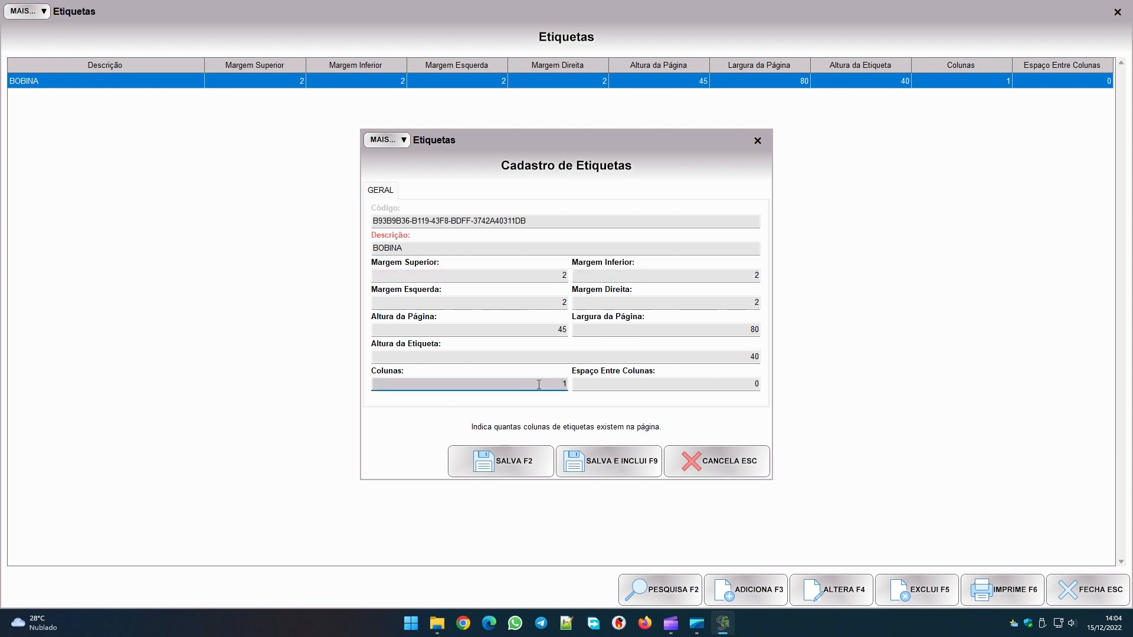
drag(538, 385, 587, 385)
click(721, 384)
drag(736, 388, 771, 387)
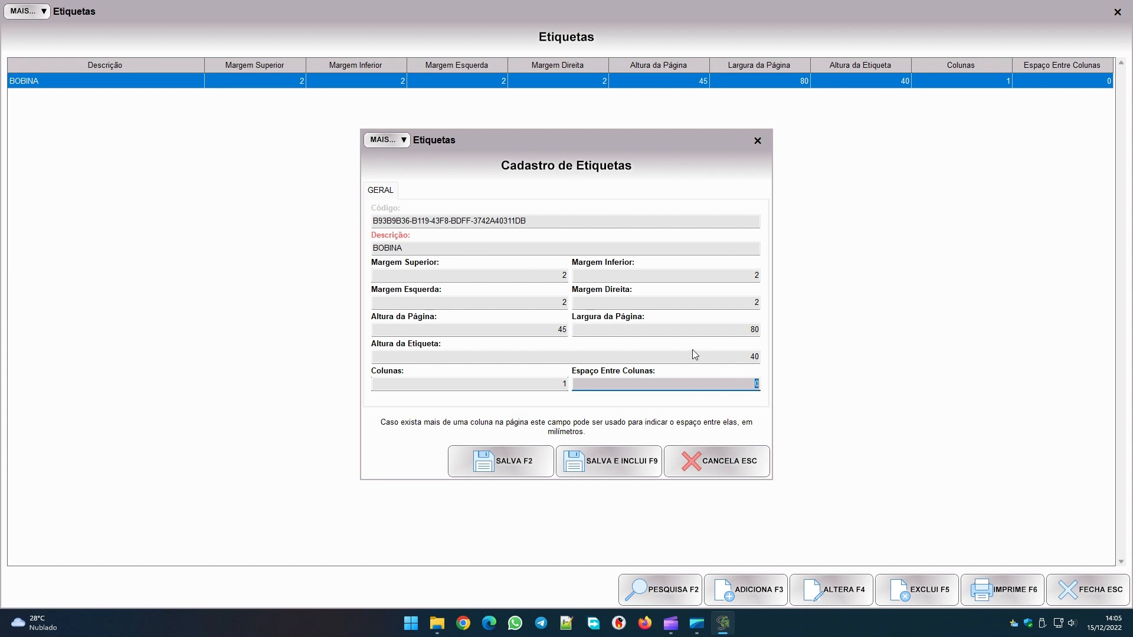
click(514, 456)
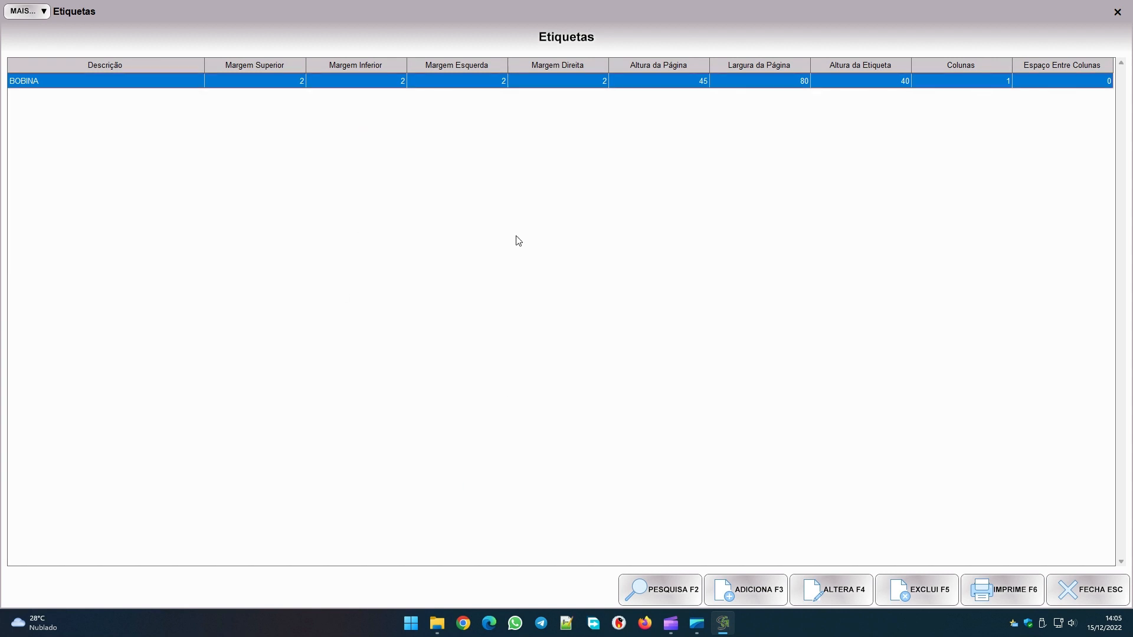
click(1116, 12)
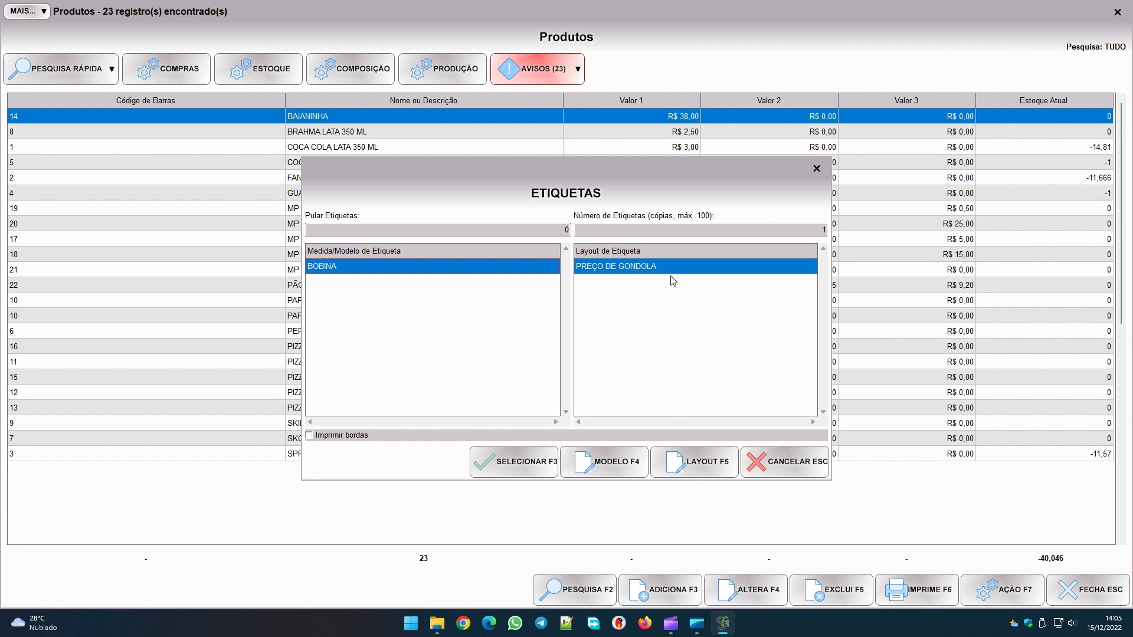
- Preview the PREÇO DE GONDOLA labels with printed borders, view the last page, and close the preview
click(325, 436)
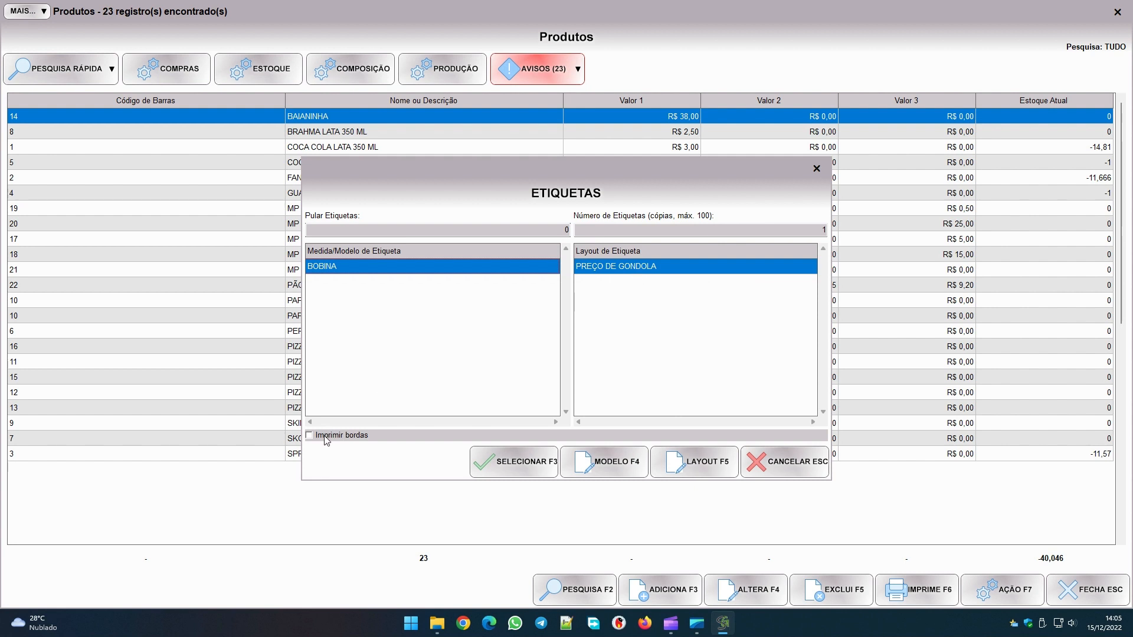
click(529, 469)
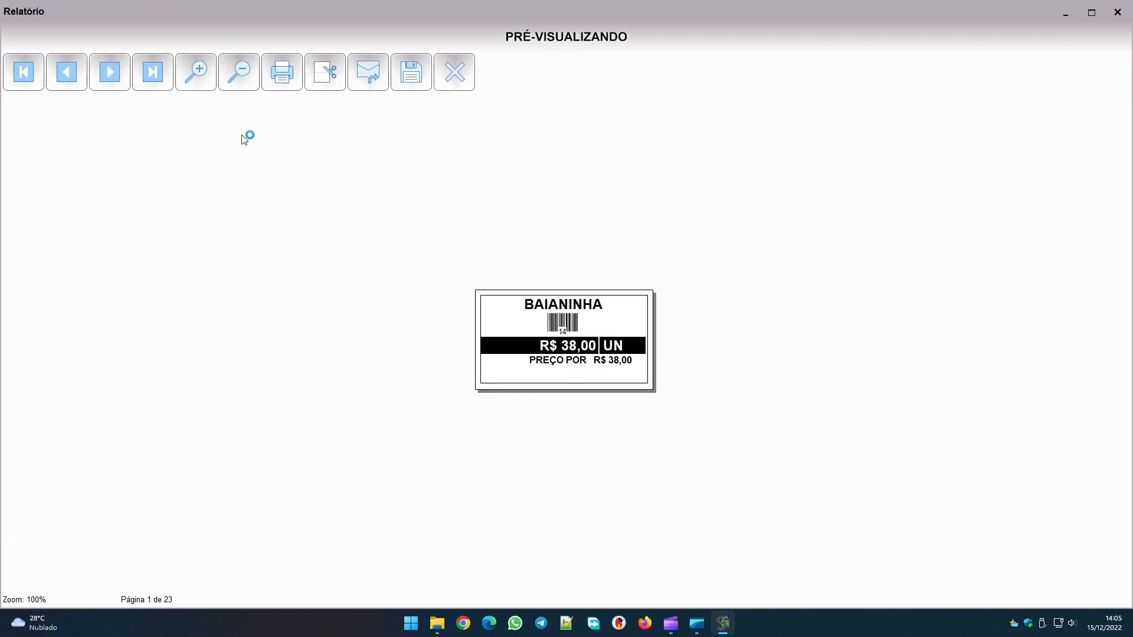
click(147, 81)
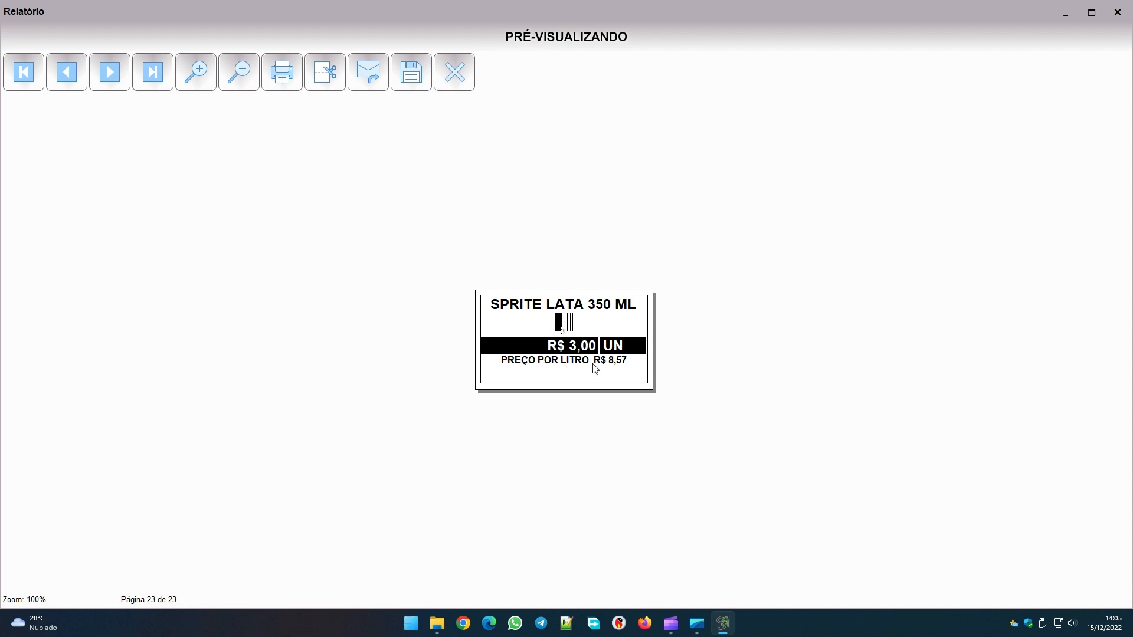
click(454, 72)
- Return to the product label printing options and open the PREÇO DE GONDOLA layout for editing
click(928, 595)
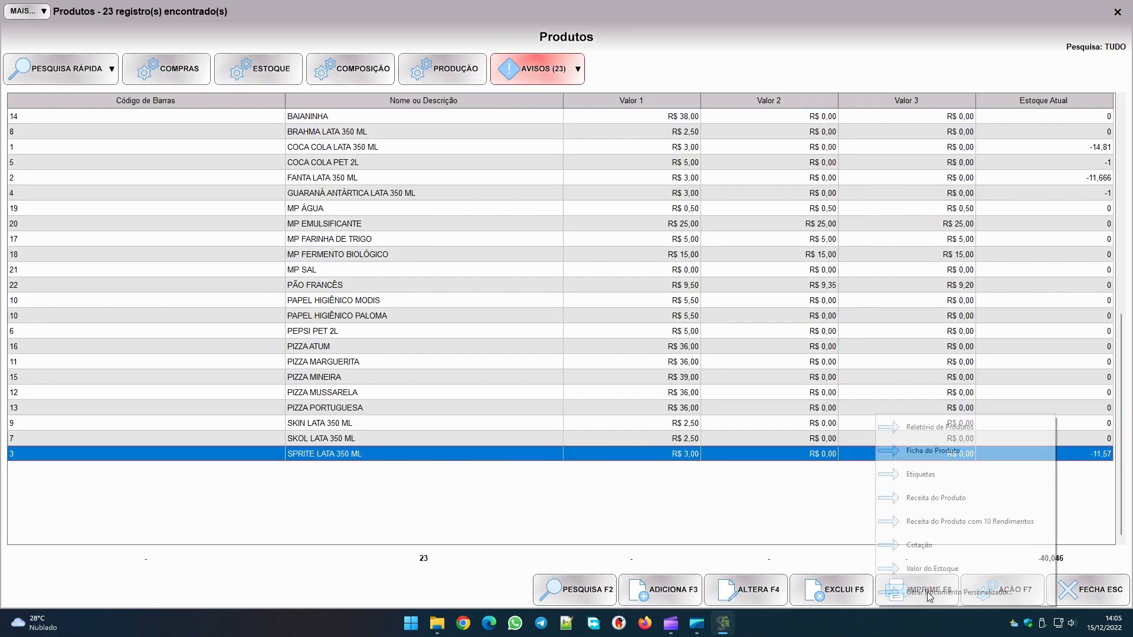
click(932, 475)
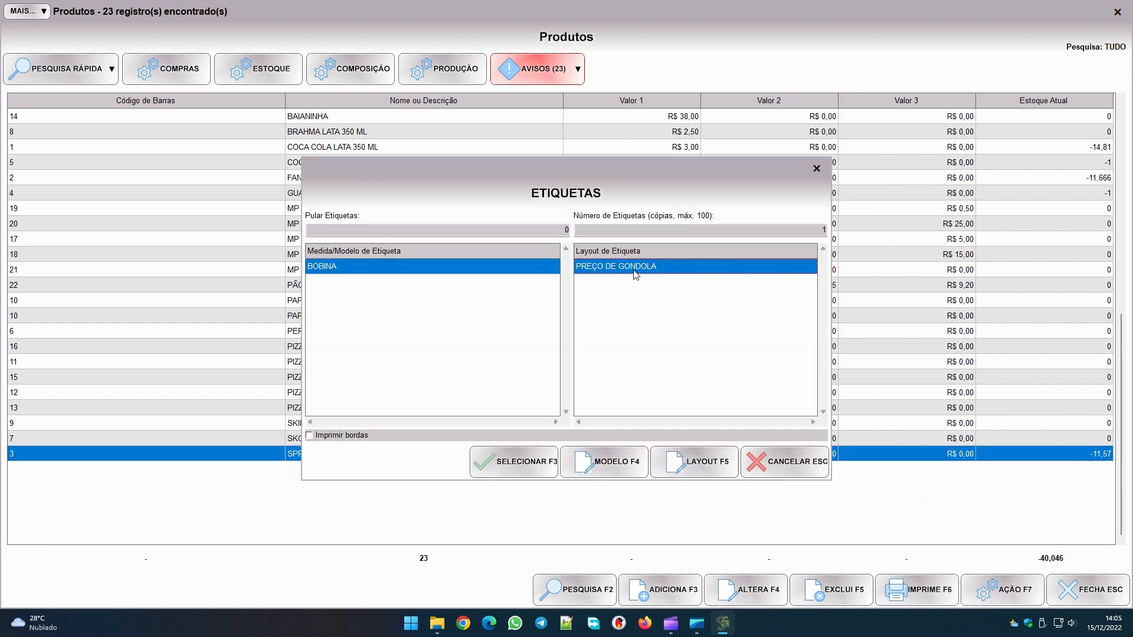
click(710, 461)
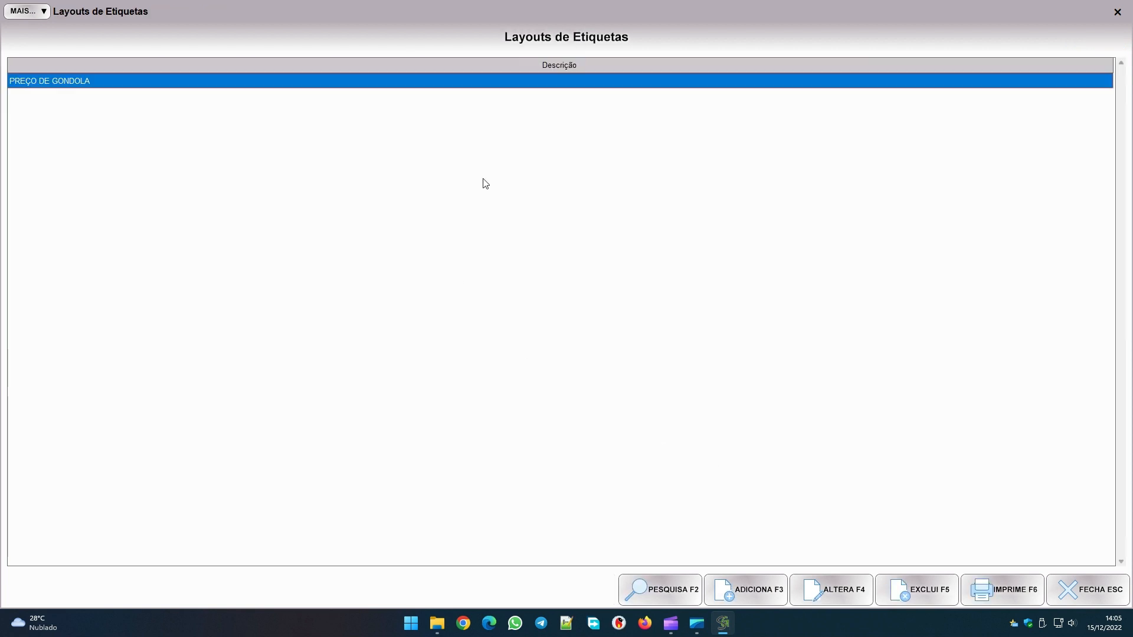
key(F4)
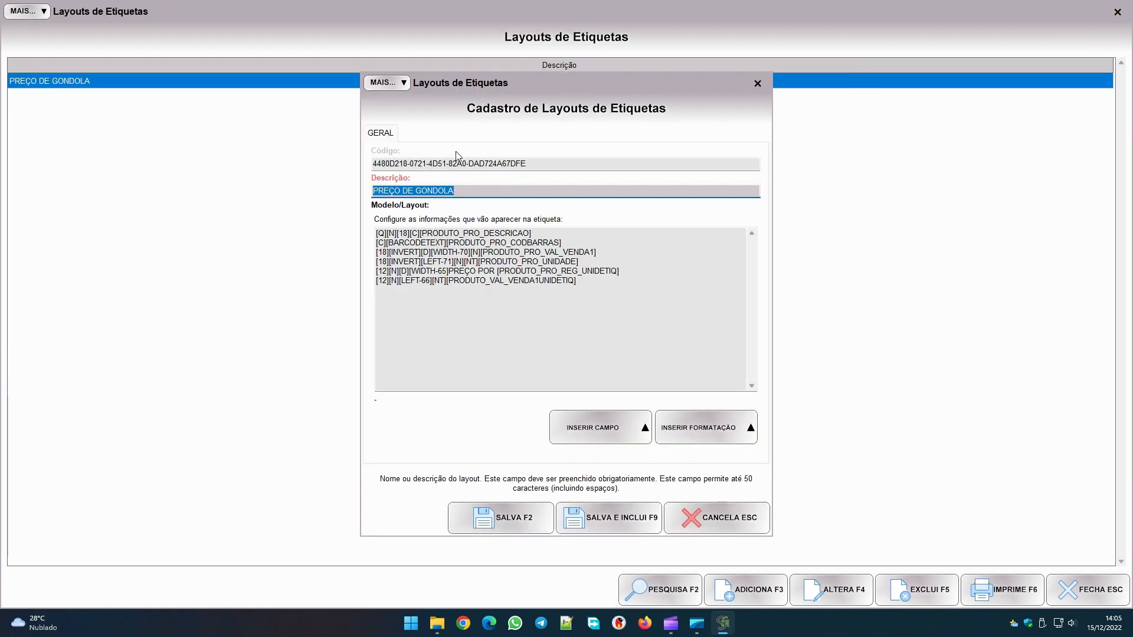
- Look over the existing markers in the PREÇO DE GONDOLA layout and delete its entire content
key(Tab)
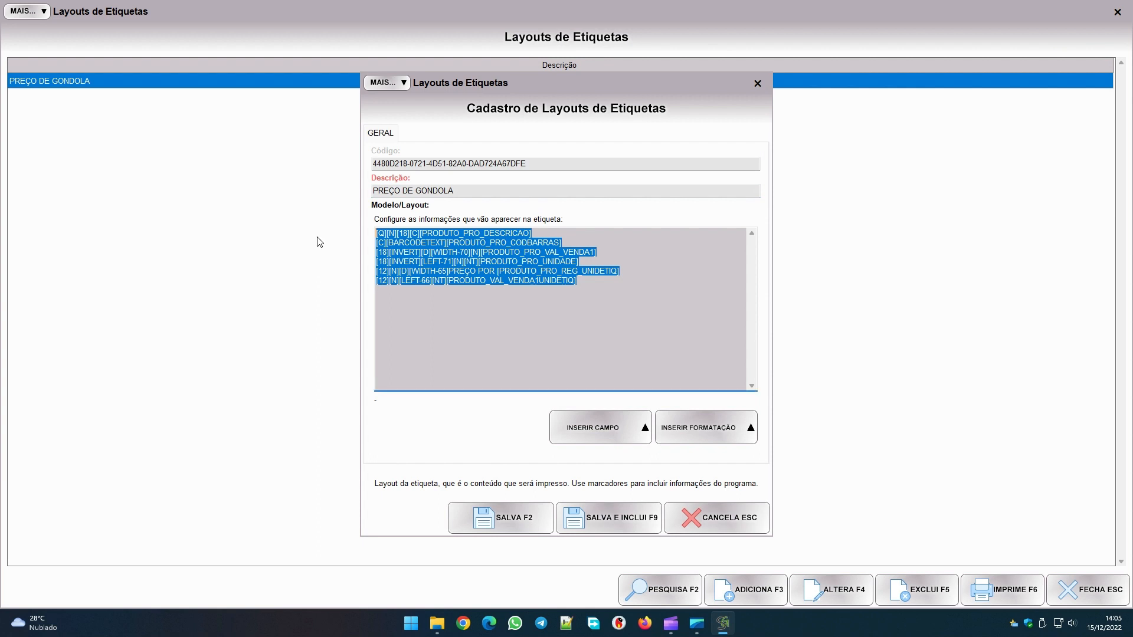
click(380, 332)
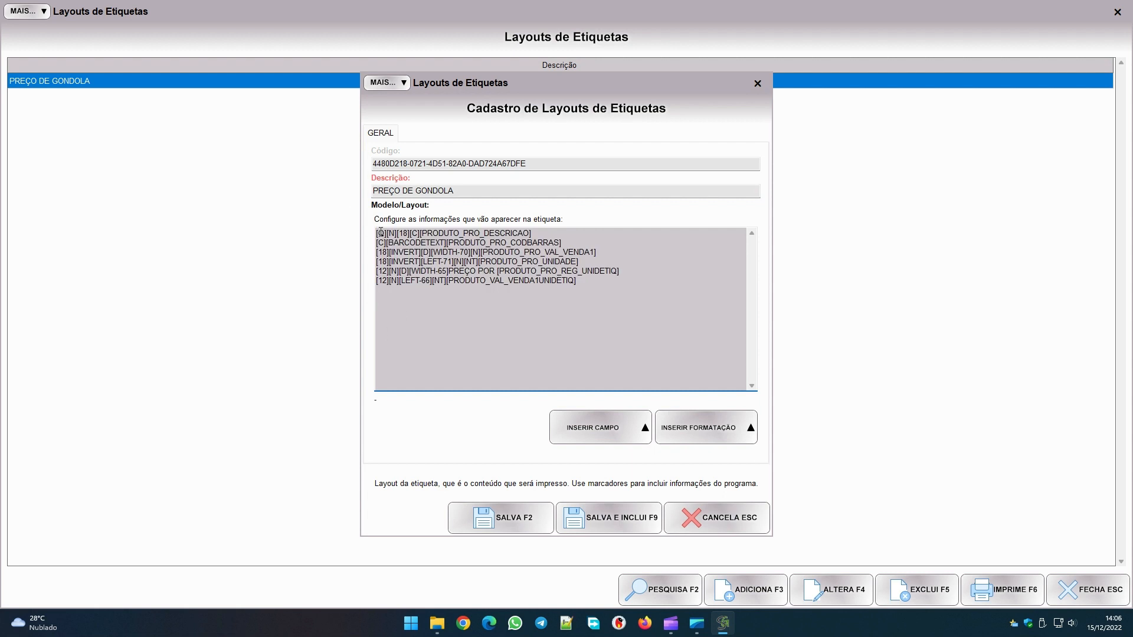
click(425, 271)
mouse_move(397, 233)
mouse_down()
mouse_move(445, 243)
mouse_move(387, 243)
mouse_up()
drag(447, 280, 434, 280)
drag(624, 291, 263, 195)
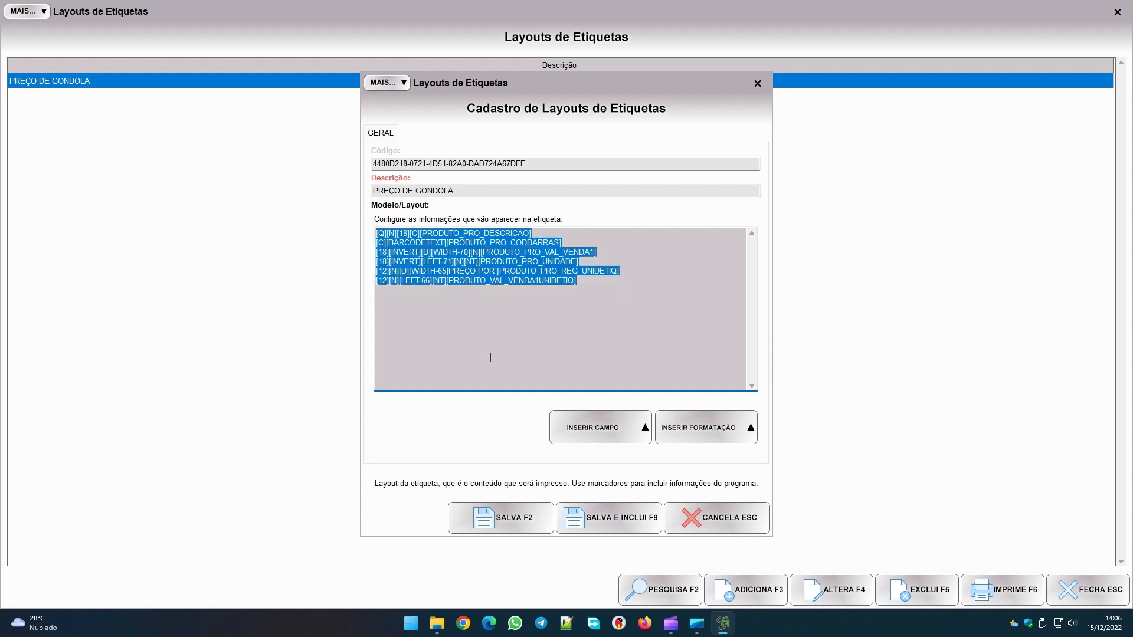
key(Delete)
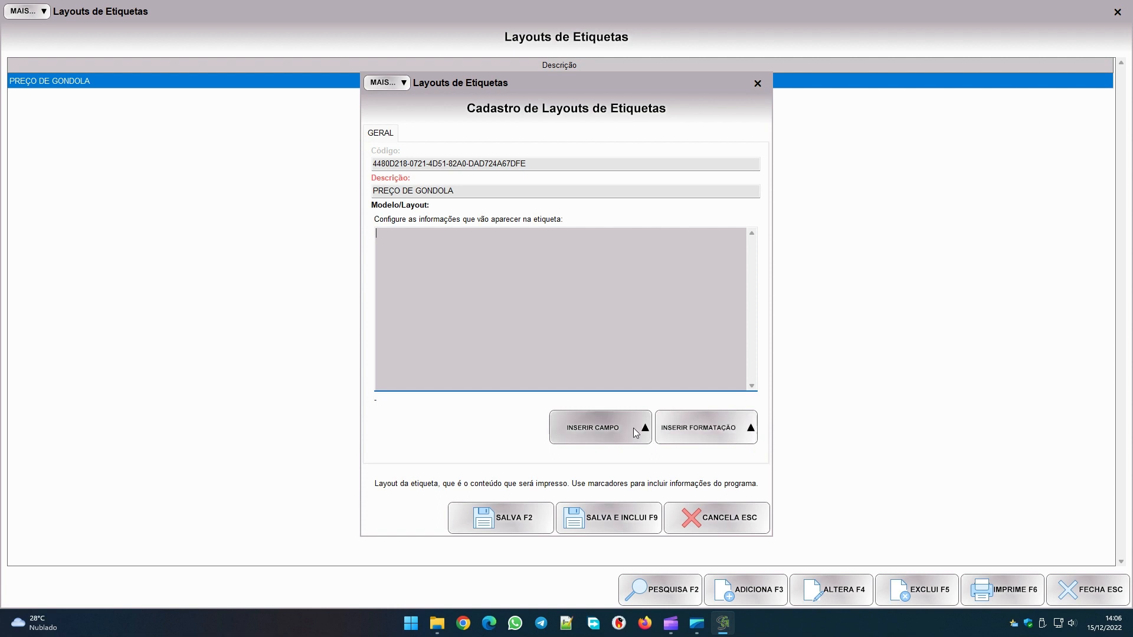
- Insert the Nome ou Descrição field into the empty label layout
click(613, 426)
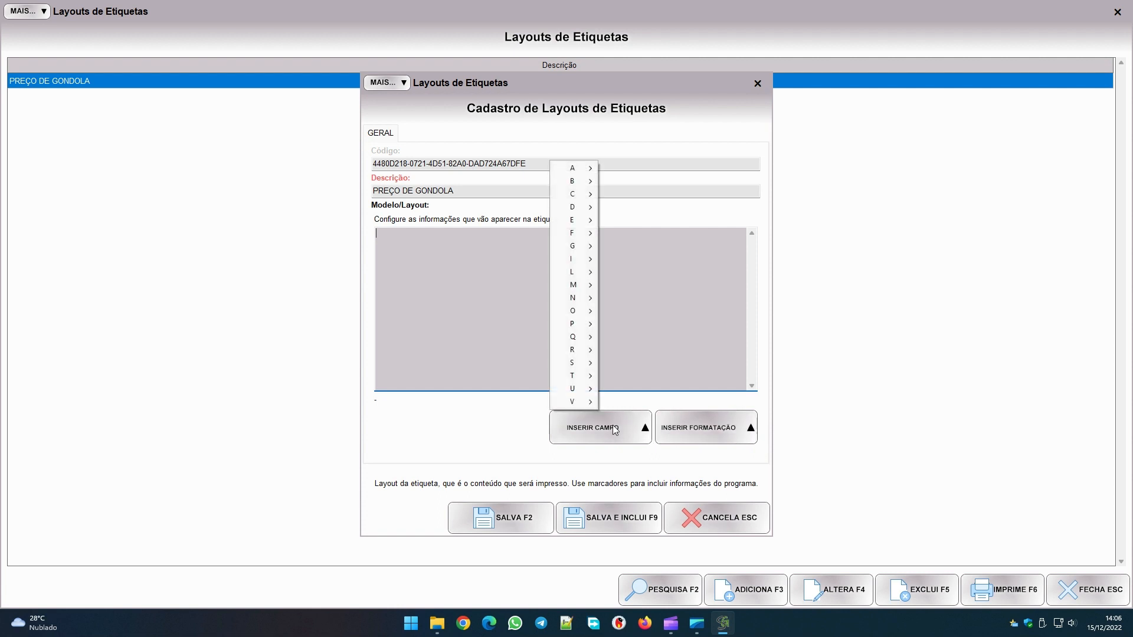
mouse_move(590, 296)
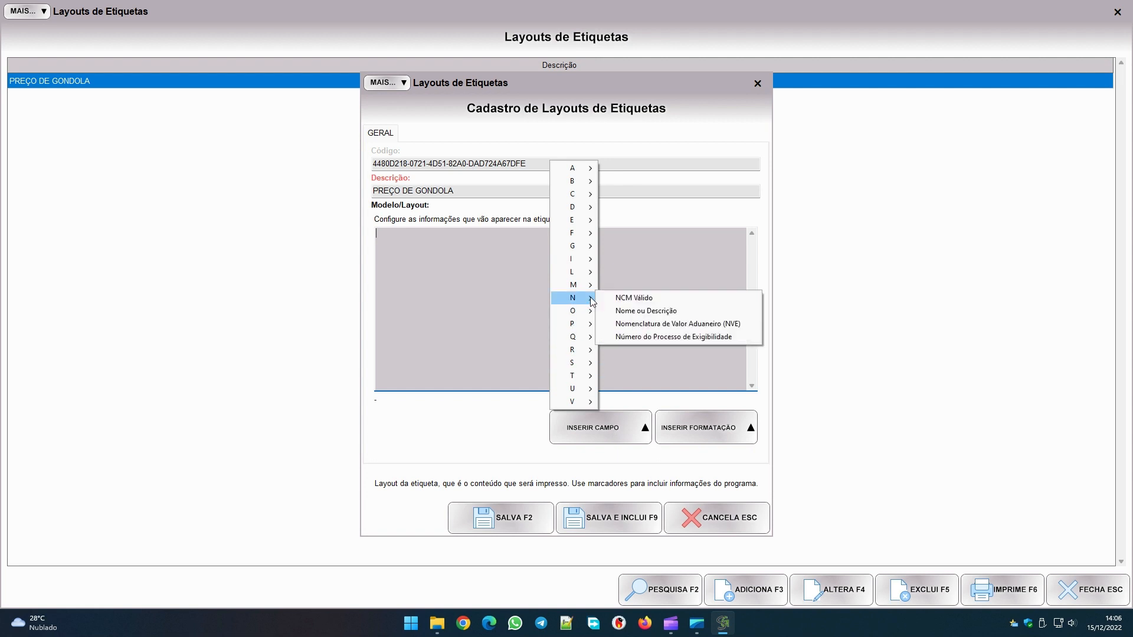
click(662, 310)
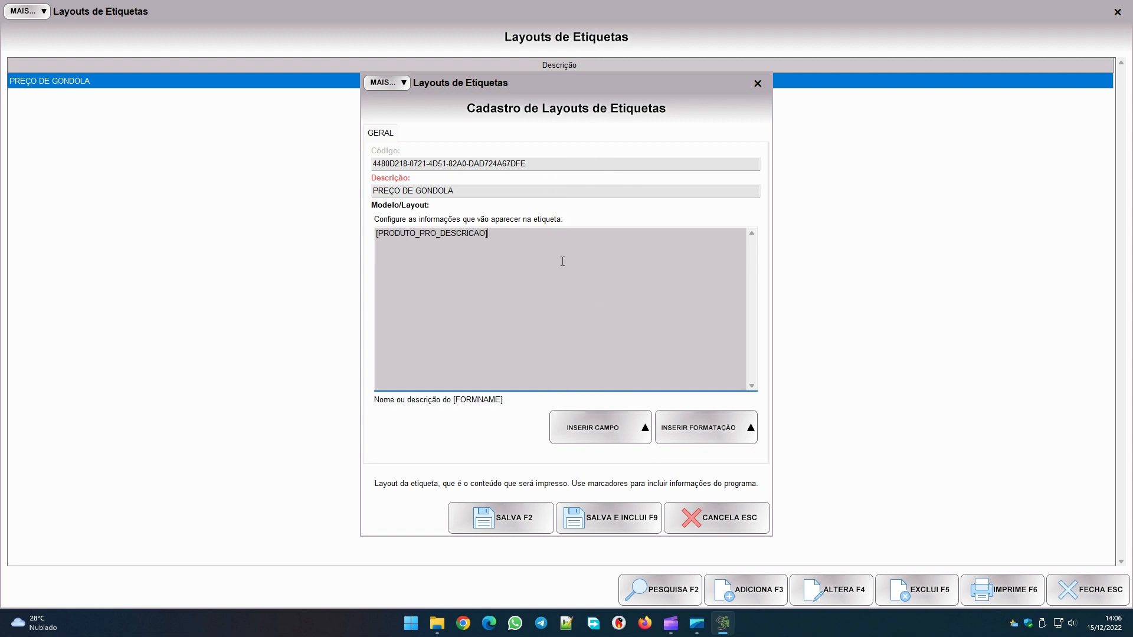
- Add the Código de Barras field on a new line below the description field
key(Return)
click(611, 429)
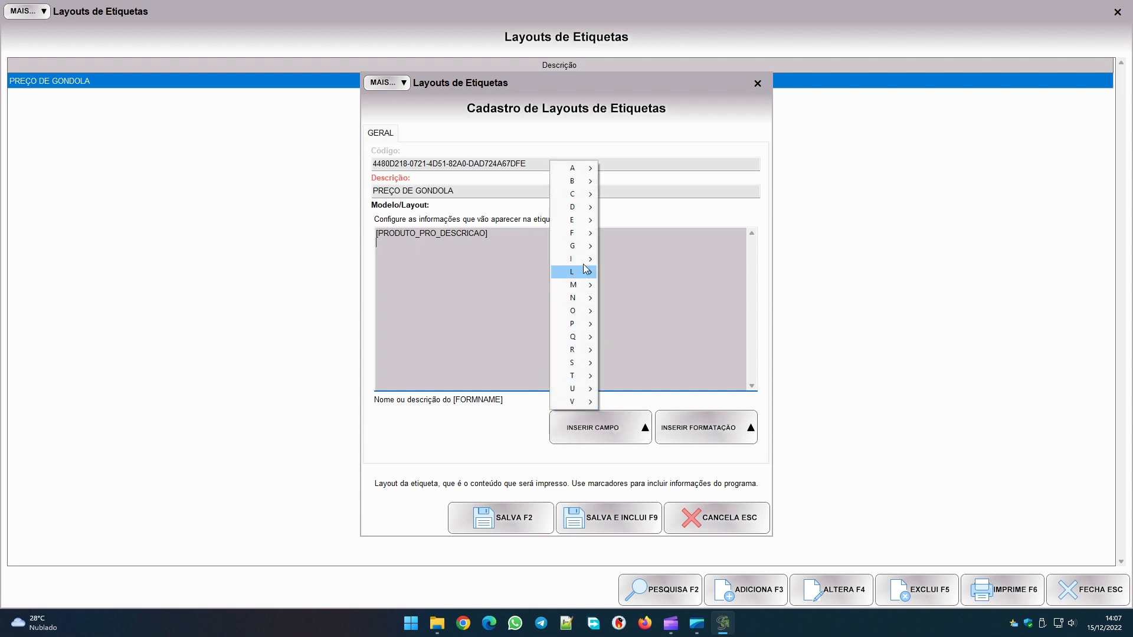
mouse_move(581, 213)
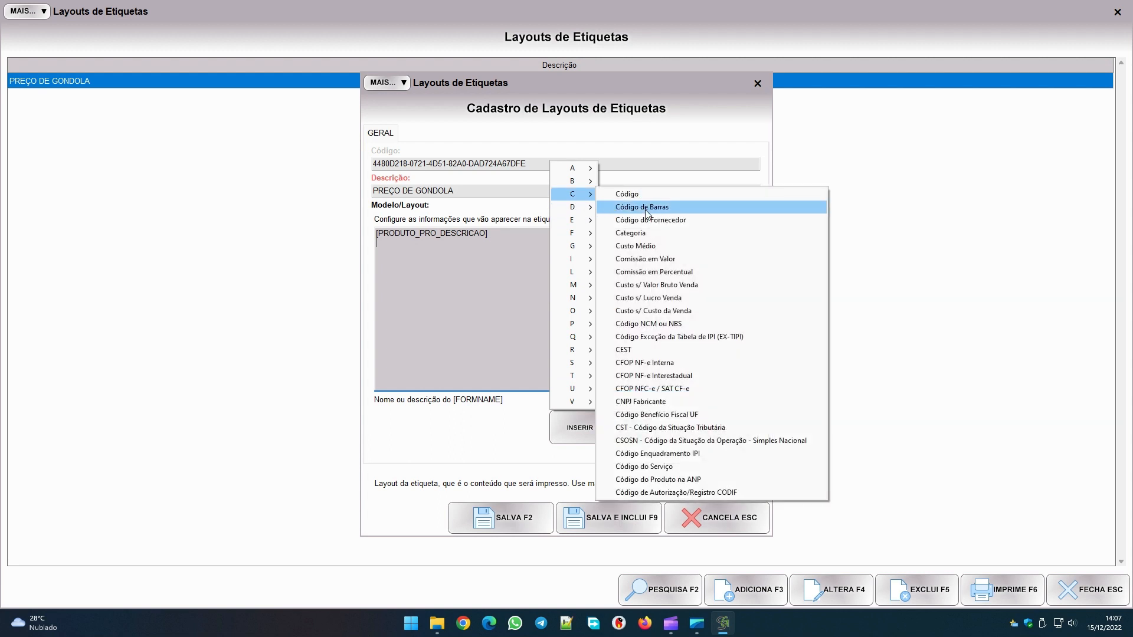
click(640, 206)
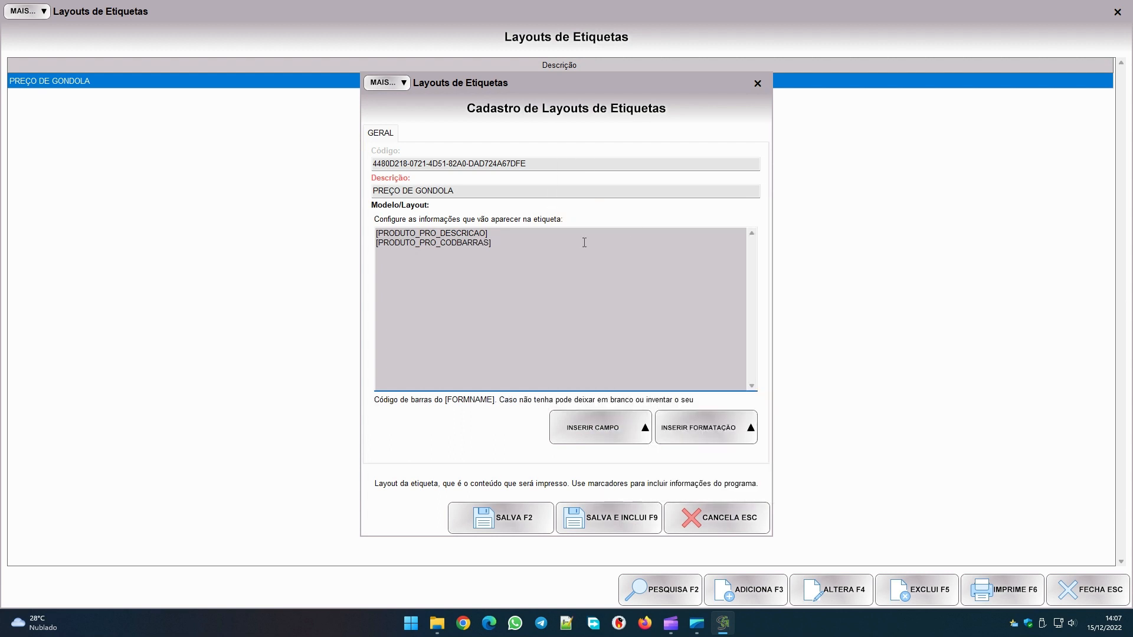
- Add the Valor 1 field on a new line below the barcode field
click(593, 429)
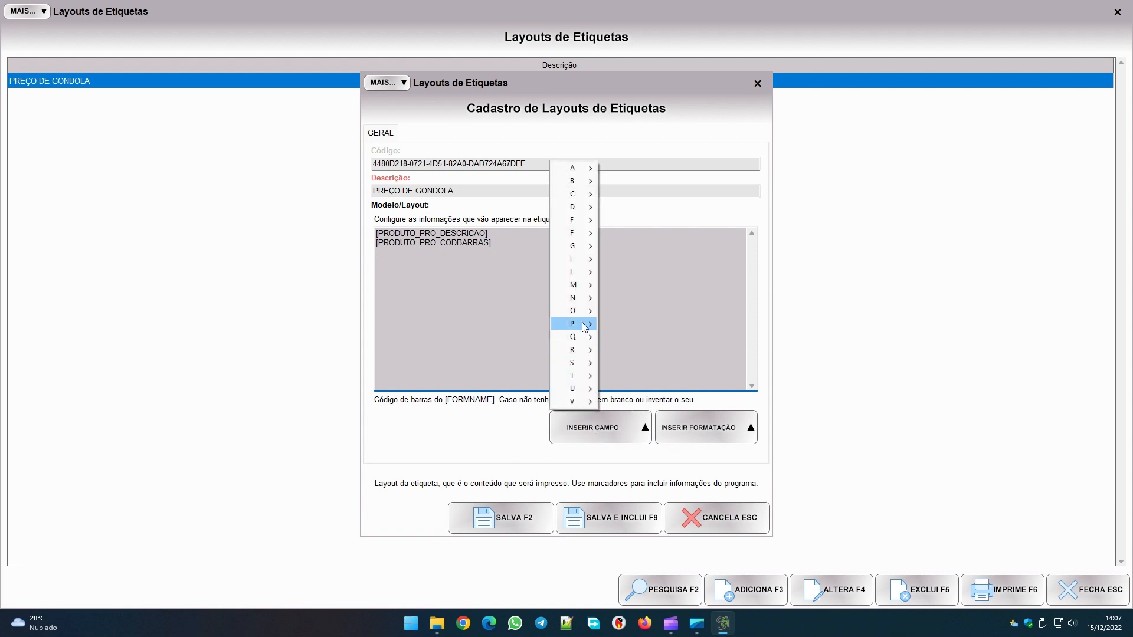
mouse_move(583, 331)
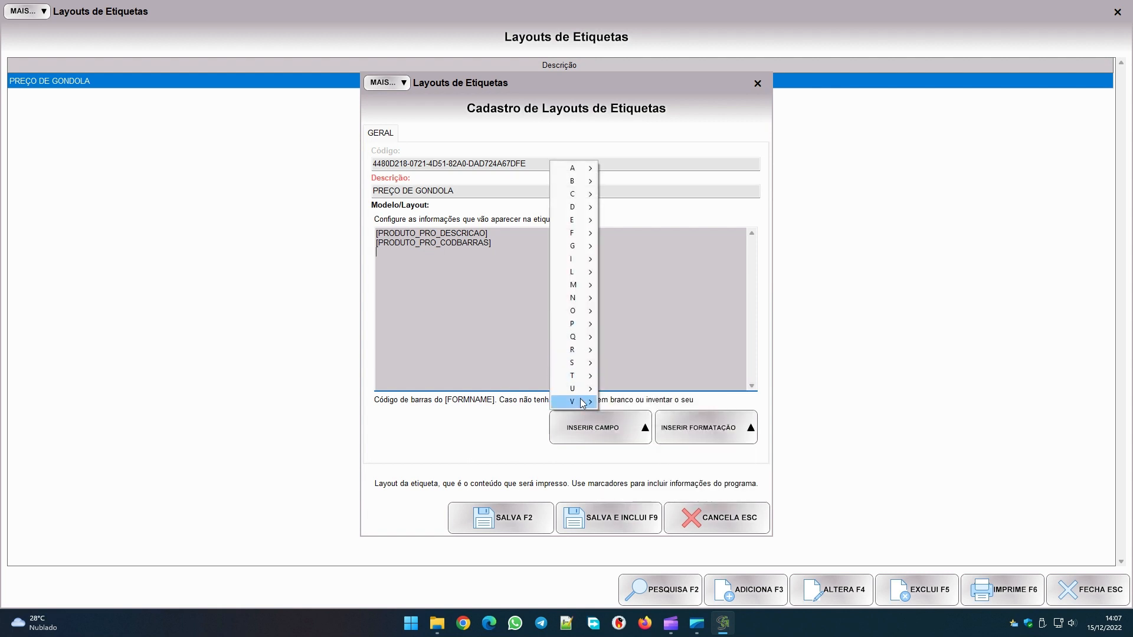
mouse_move(583, 403)
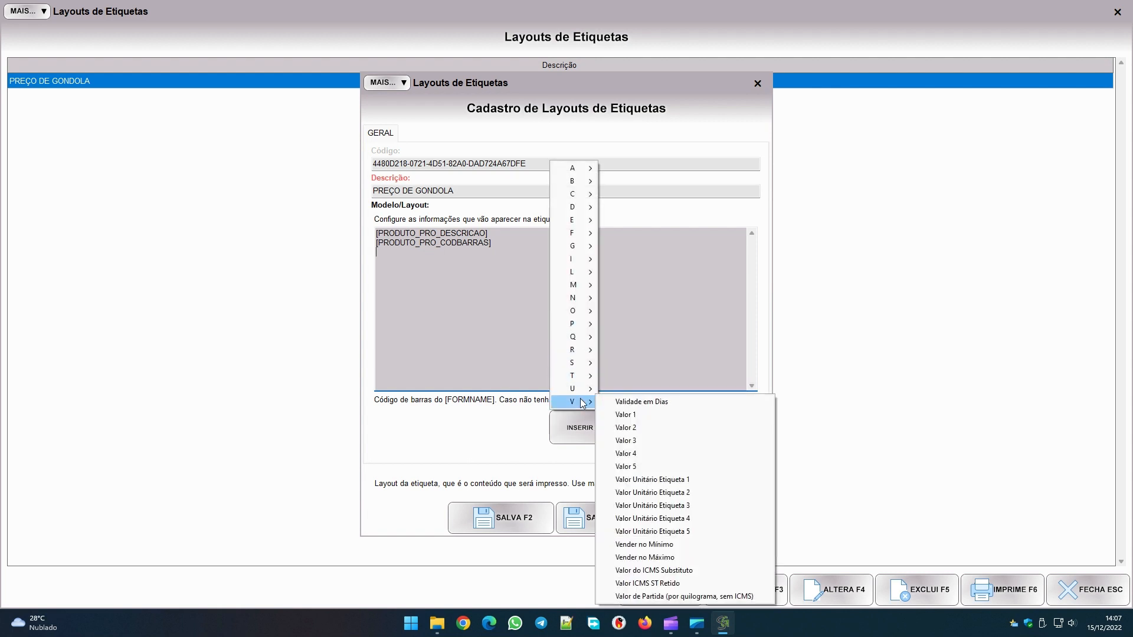
click(651, 414)
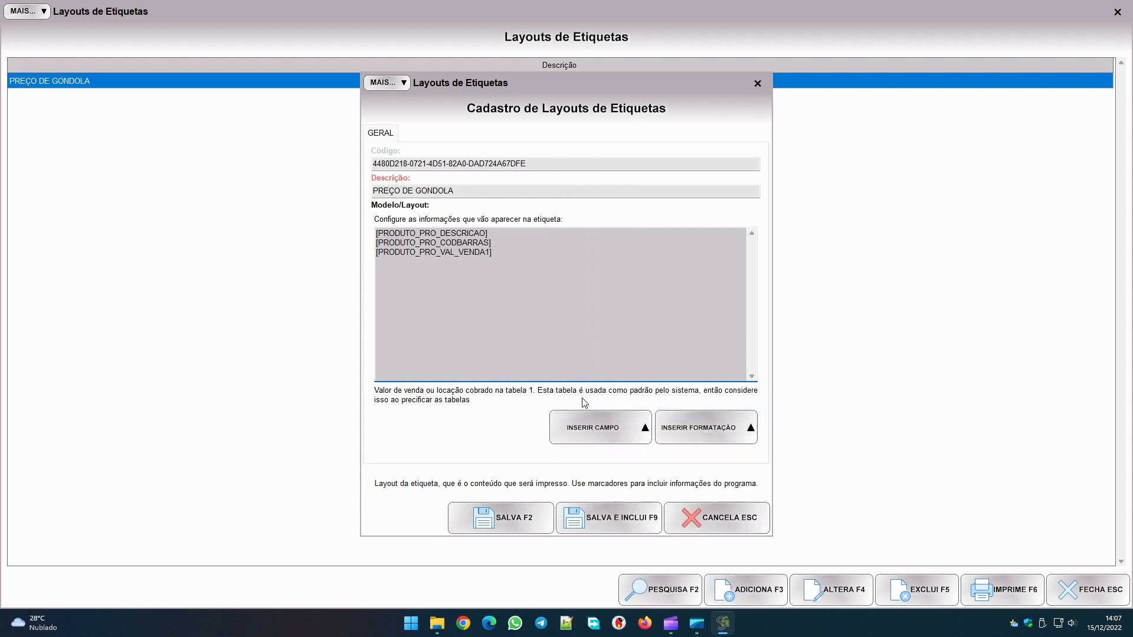
- Add the Unidade field on a new line below the Valor 1 field
click(585, 428)
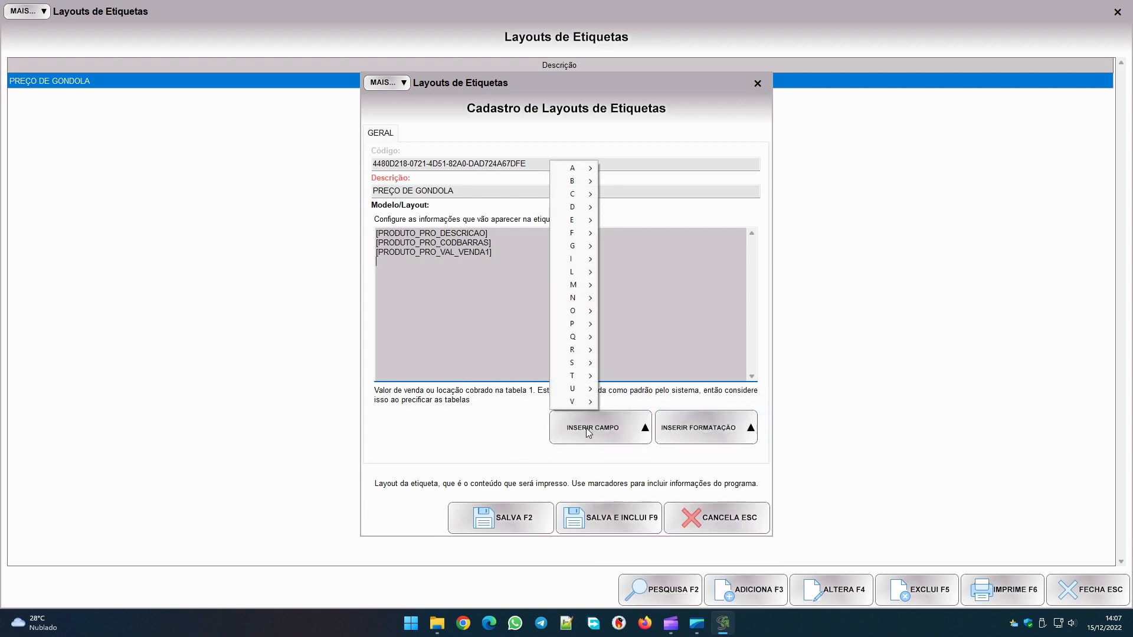
mouse_move(584, 389)
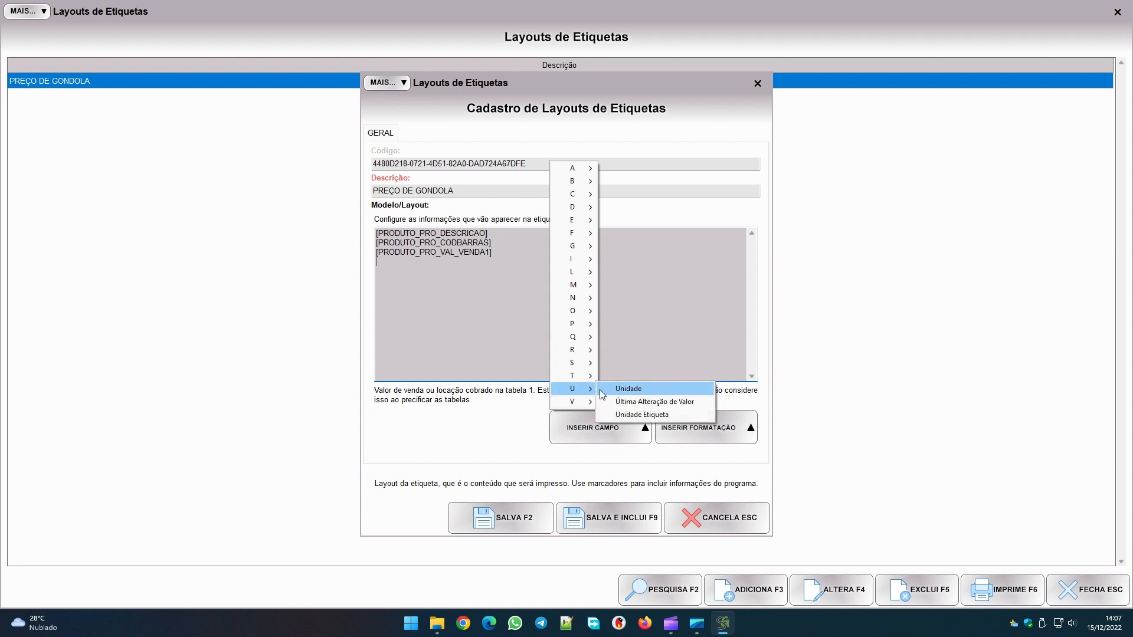
click(625, 388)
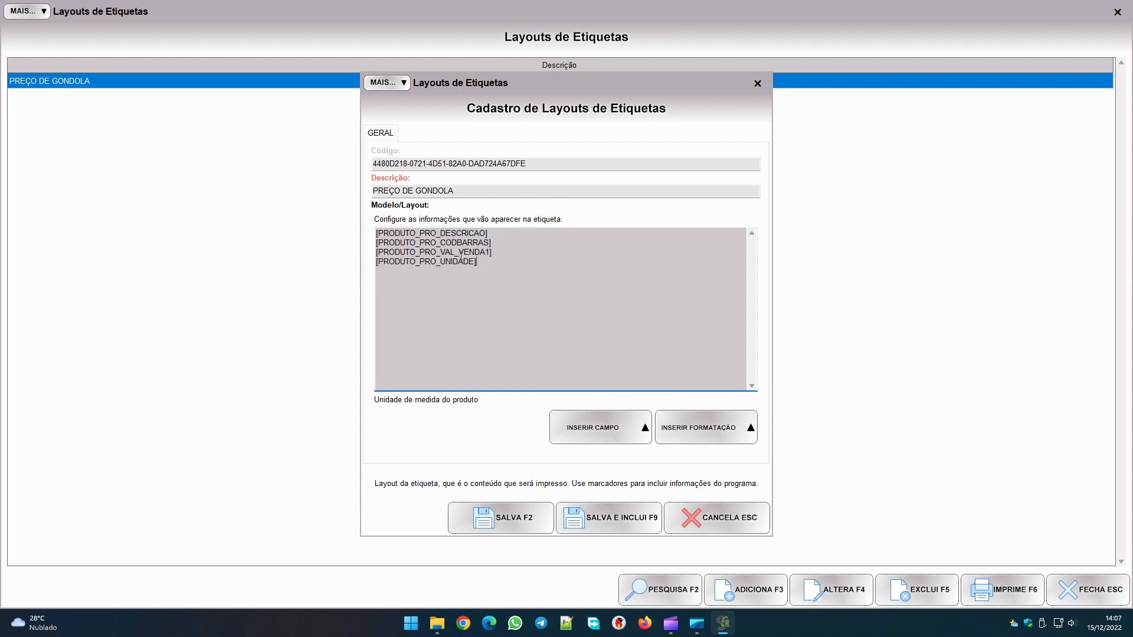
- Save the PREÇO DE GONDOLA layout, then preview the labels printed with it and close the preview
click(511, 519)
click(1088, 593)
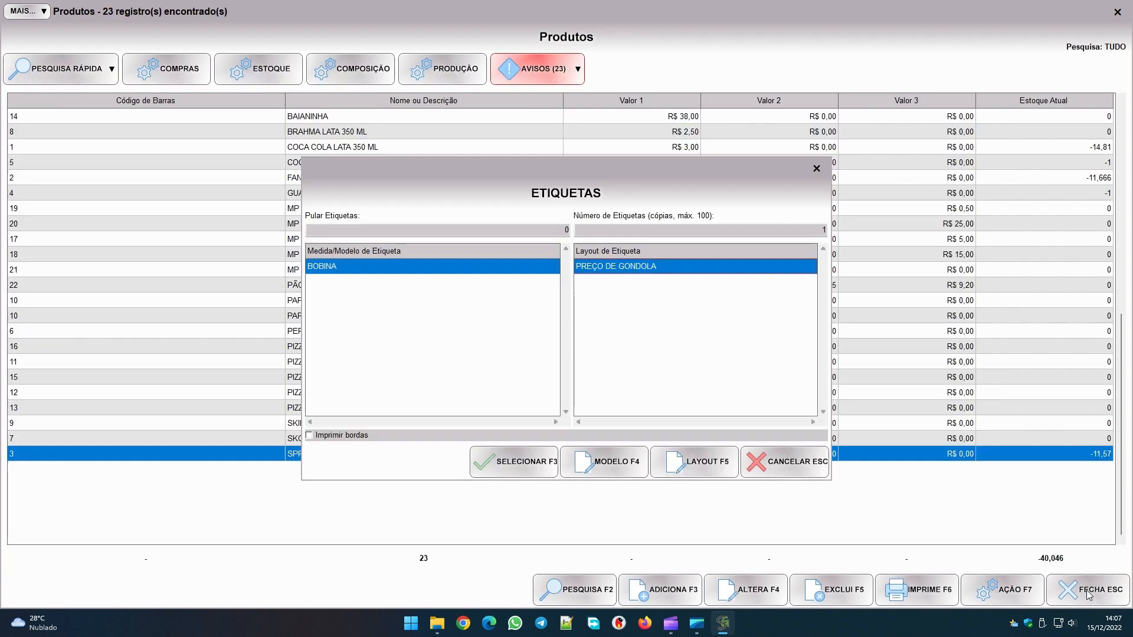
click(502, 465)
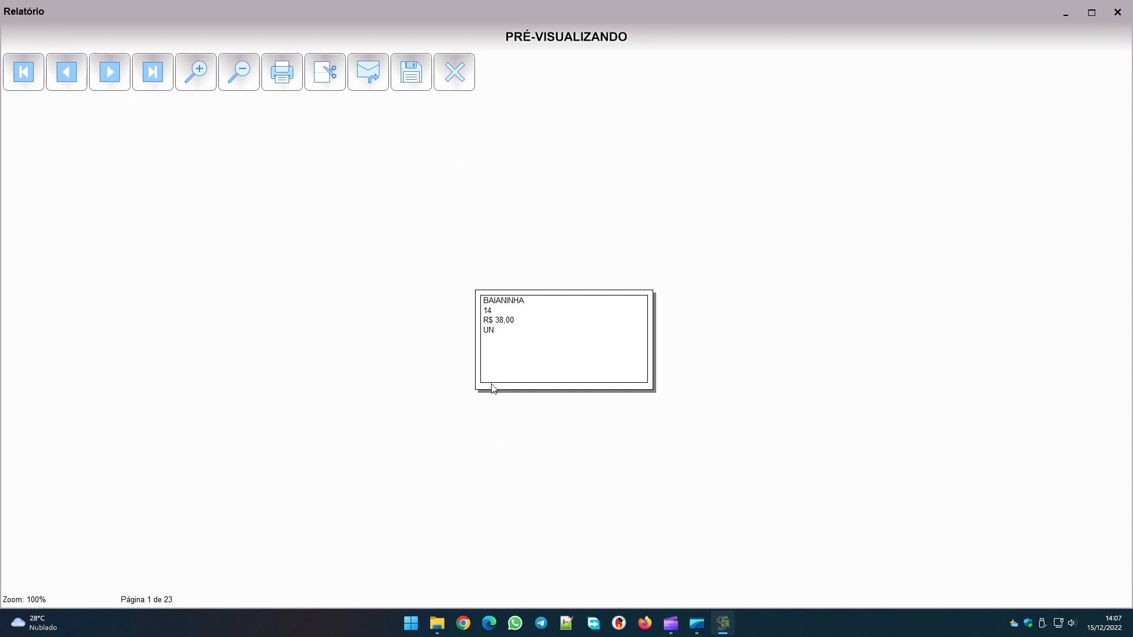
click(466, 73)
- Return to the product label printing options and reopen the PREÇO DE GONDOLA layout for editing
click(923, 587)
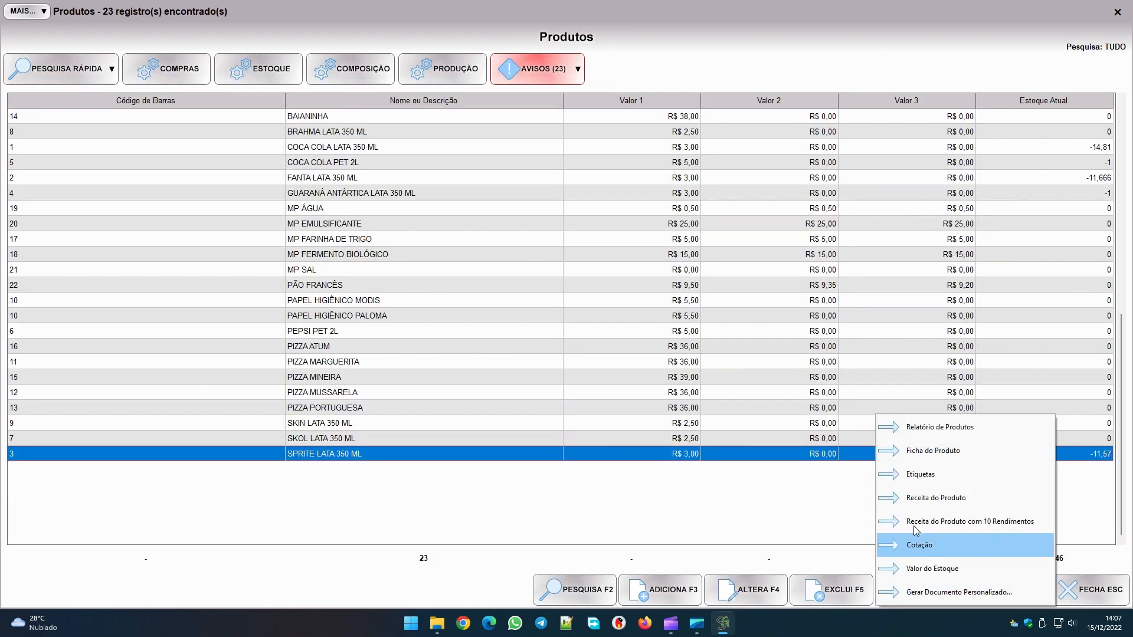
click(932, 476)
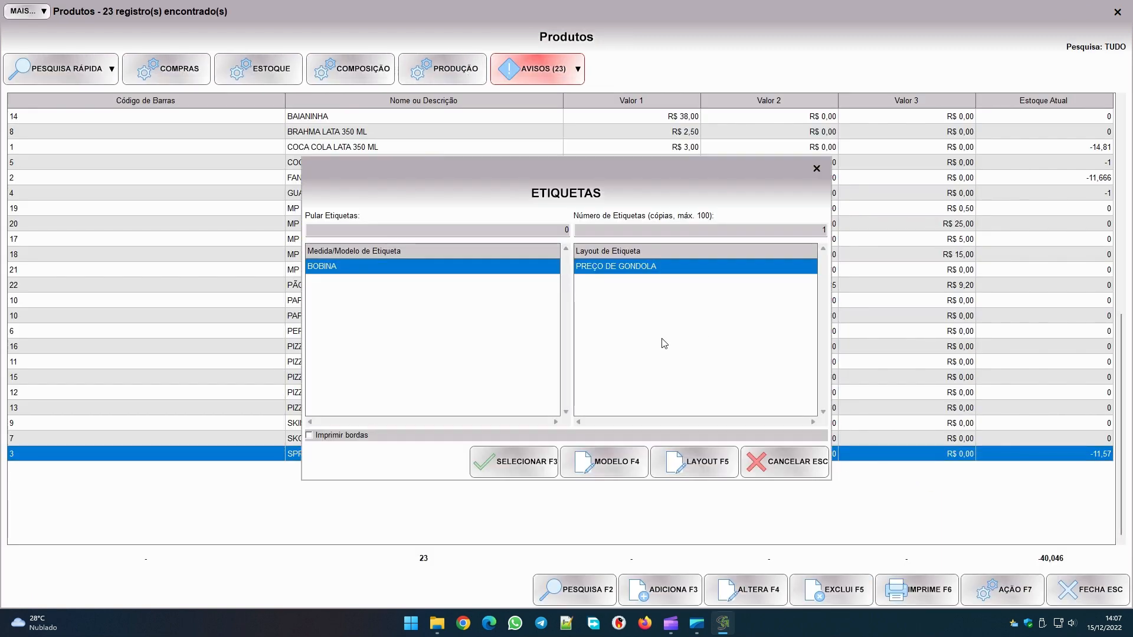
click(707, 463)
key(F4)
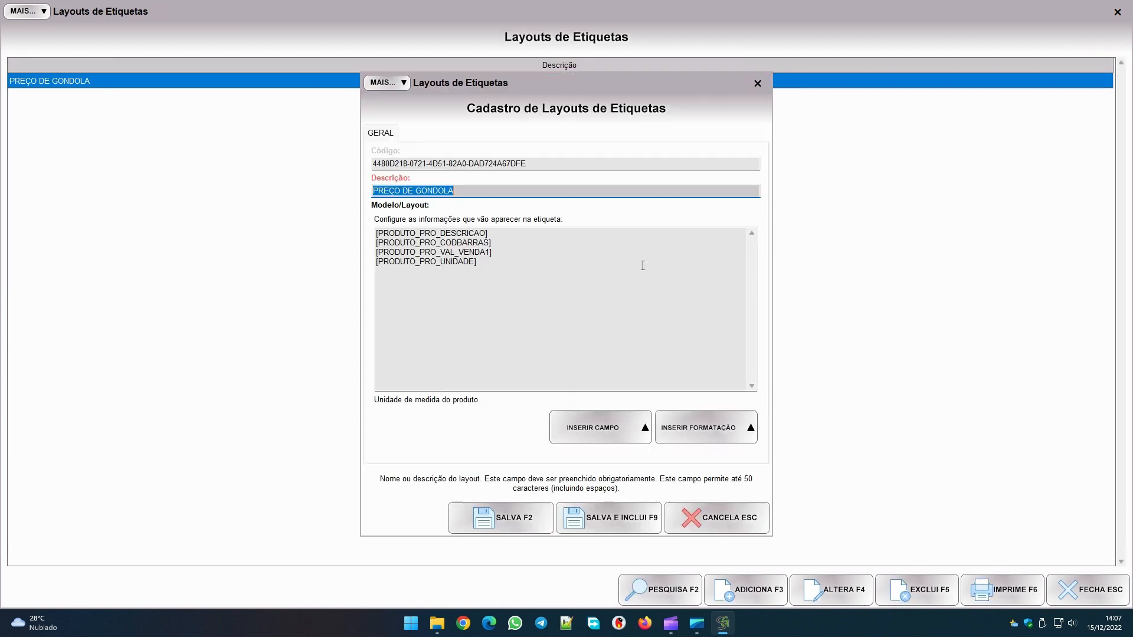
- Format the product description line as bold and centre-aligned
click(502, 236)
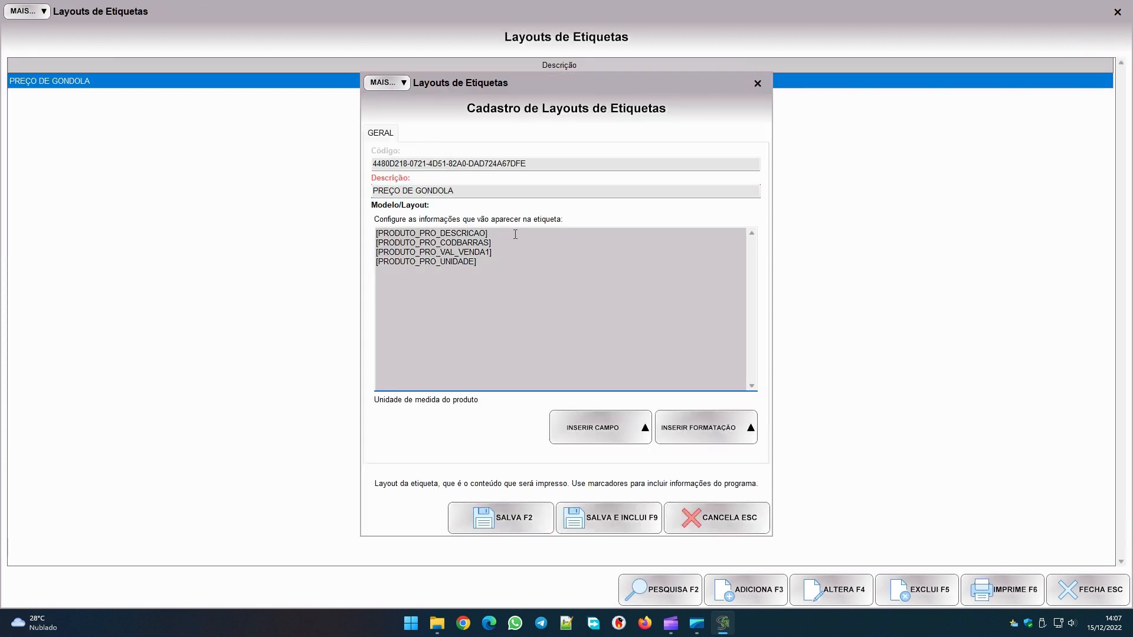
double_click(513, 236)
click(519, 238)
click(706, 426)
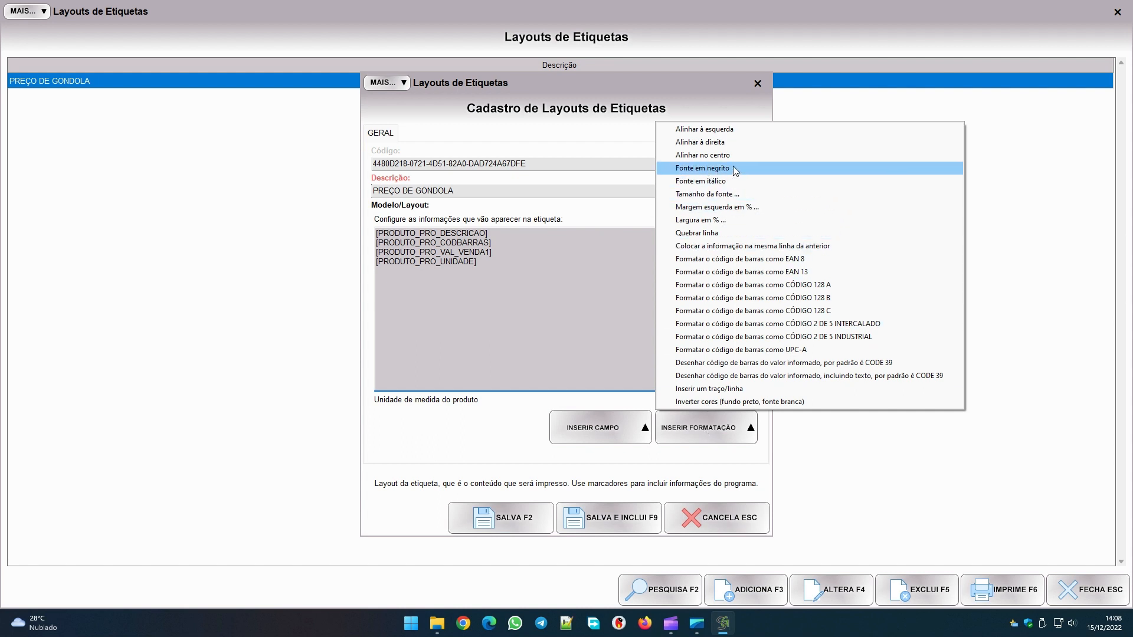
click(717, 170)
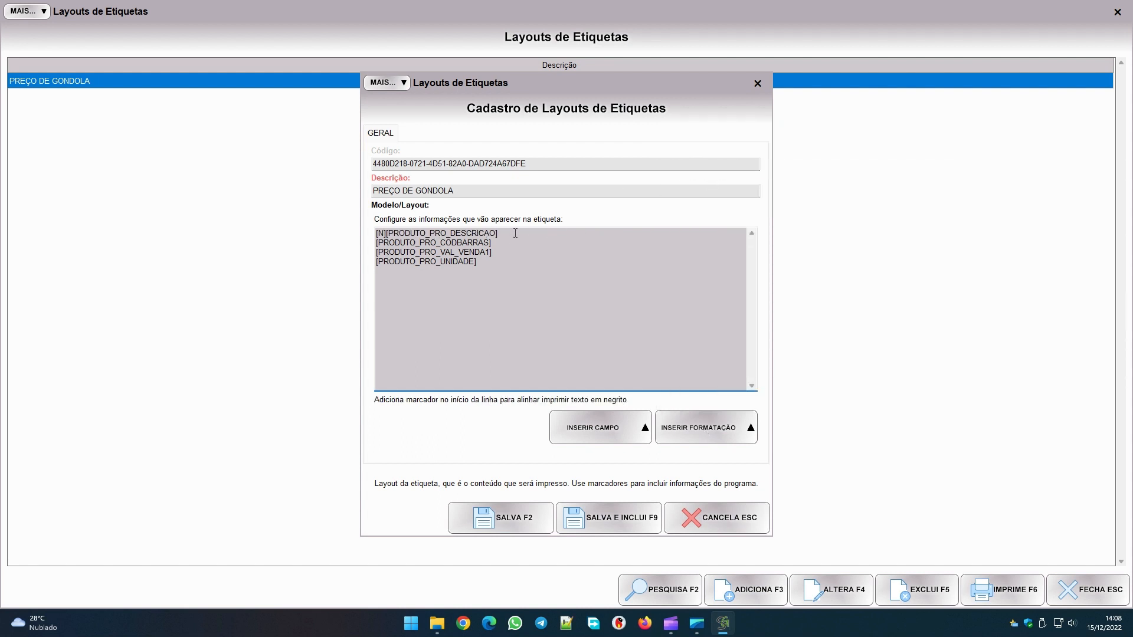
click(695, 426)
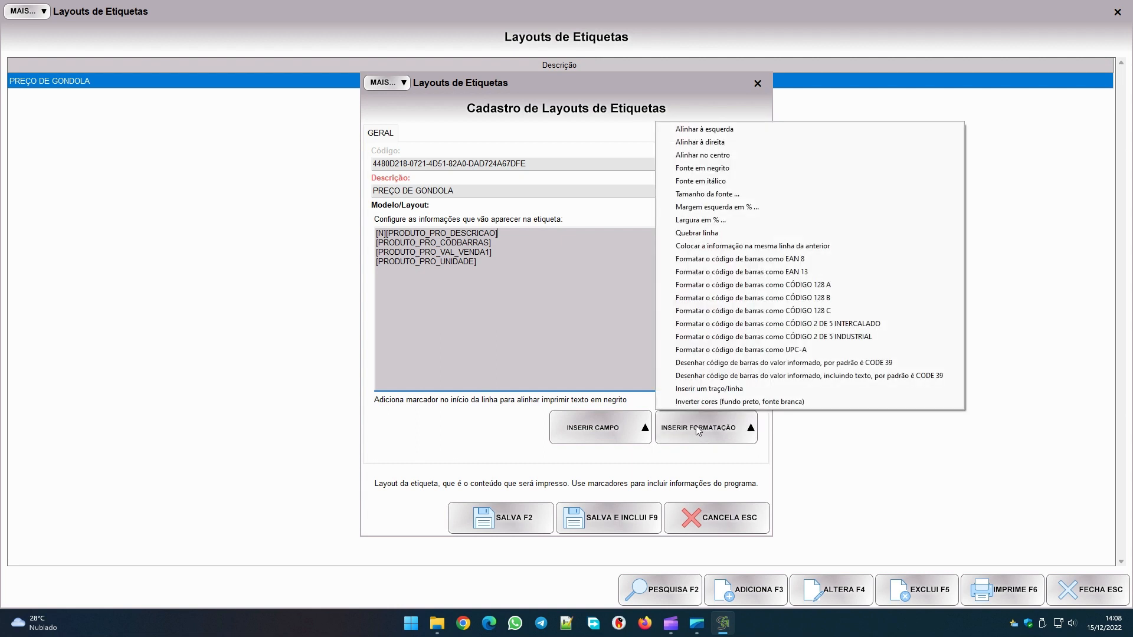
click(721, 155)
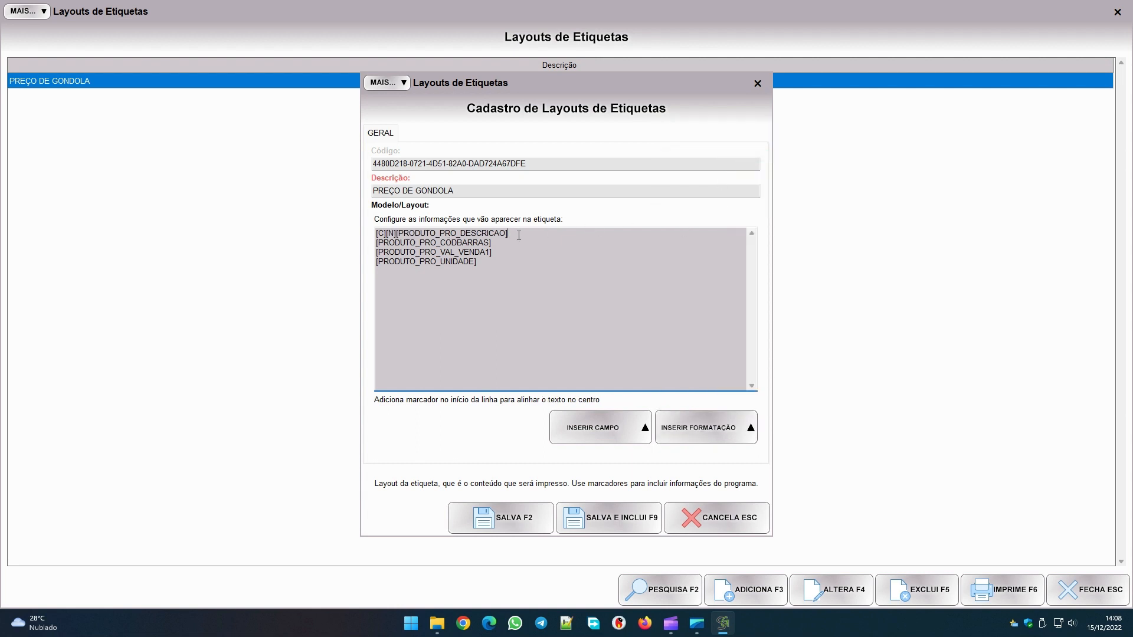
- Set the font size of the product description line to 12
click(716, 423)
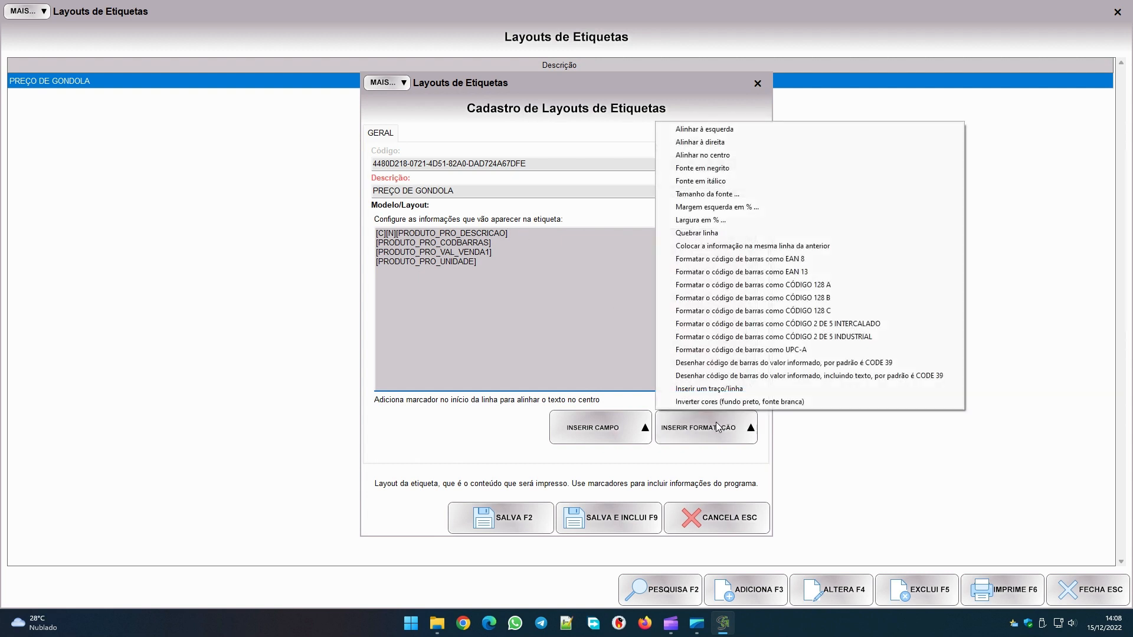
click(741, 193)
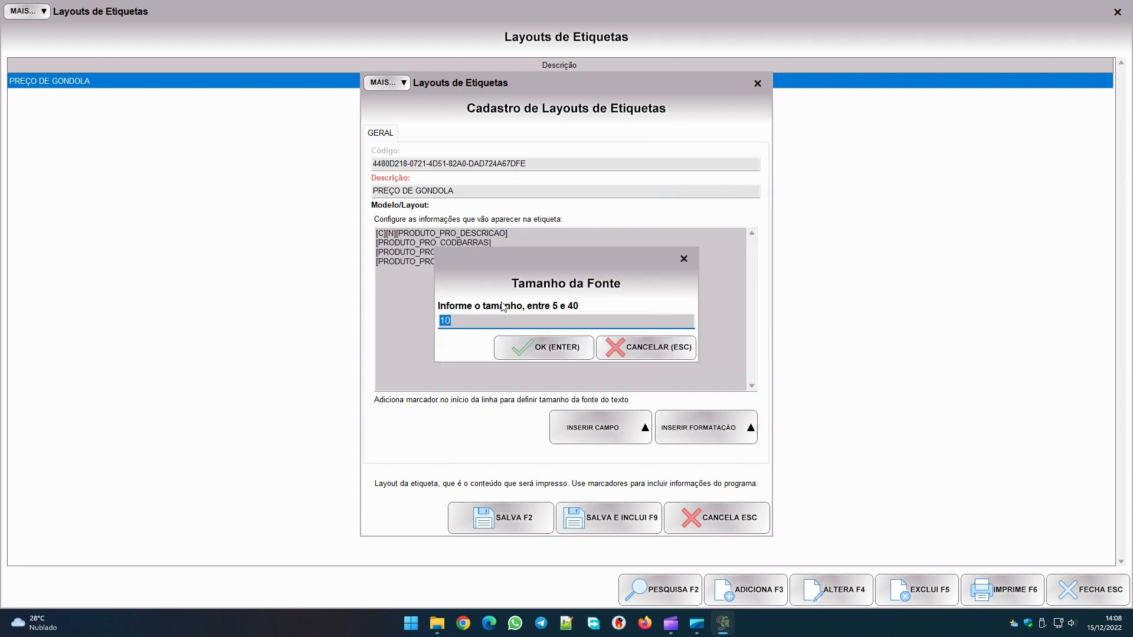
text(12)
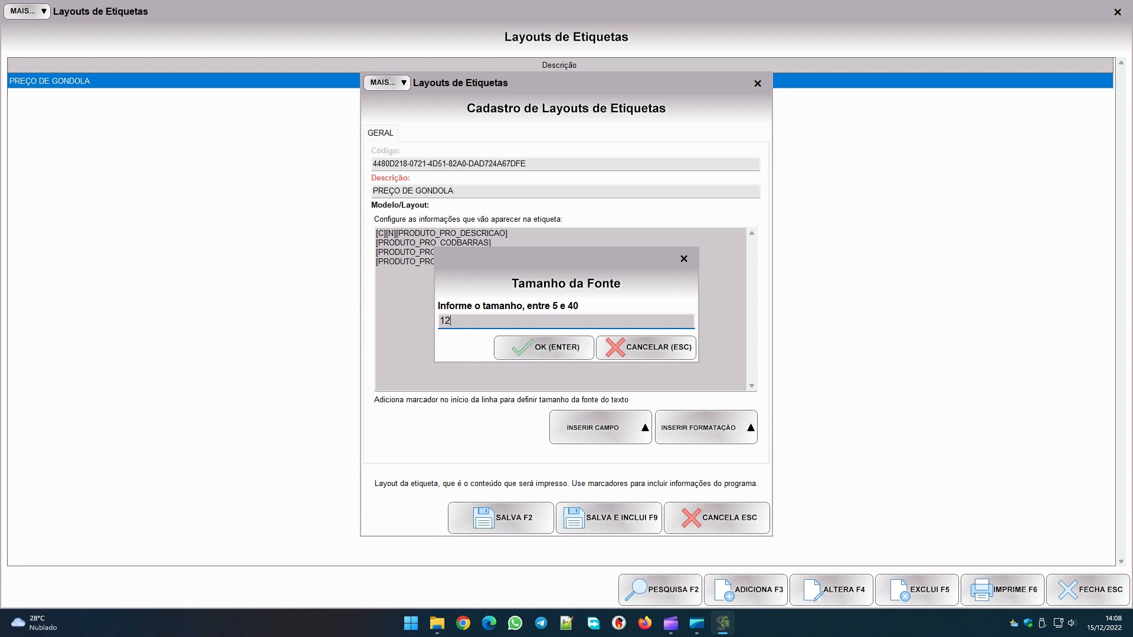
click(525, 350)
click(535, 234)
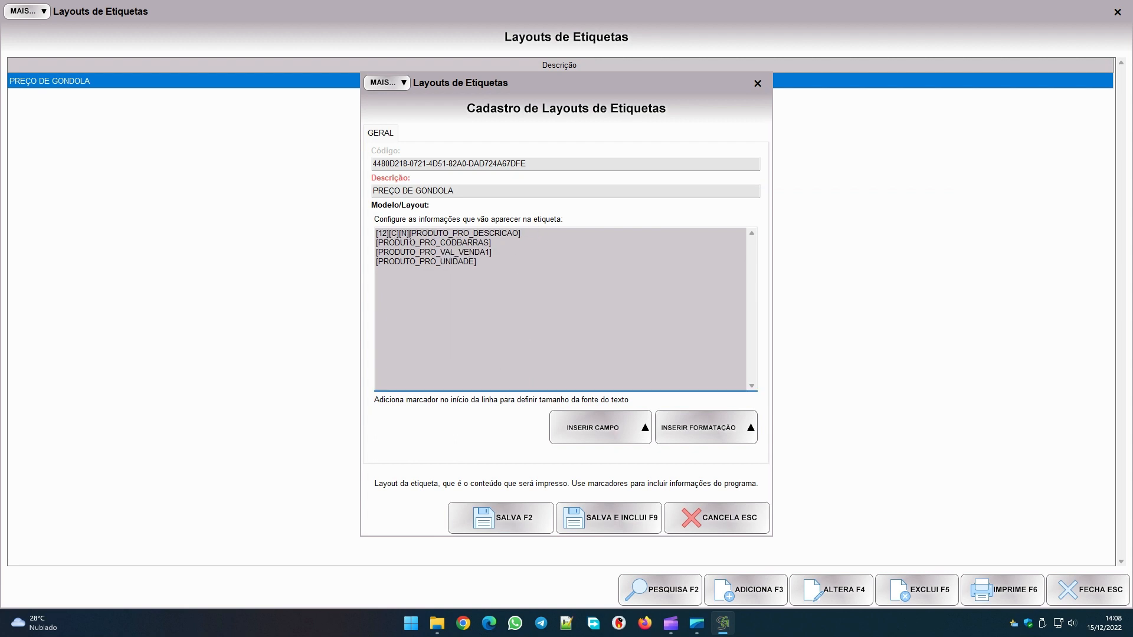
drag(410, 234, 374, 234)
- Format the barcode line to draw the value as a barcode including its text, CODE 39 by default
click(411, 243)
click(705, 423)
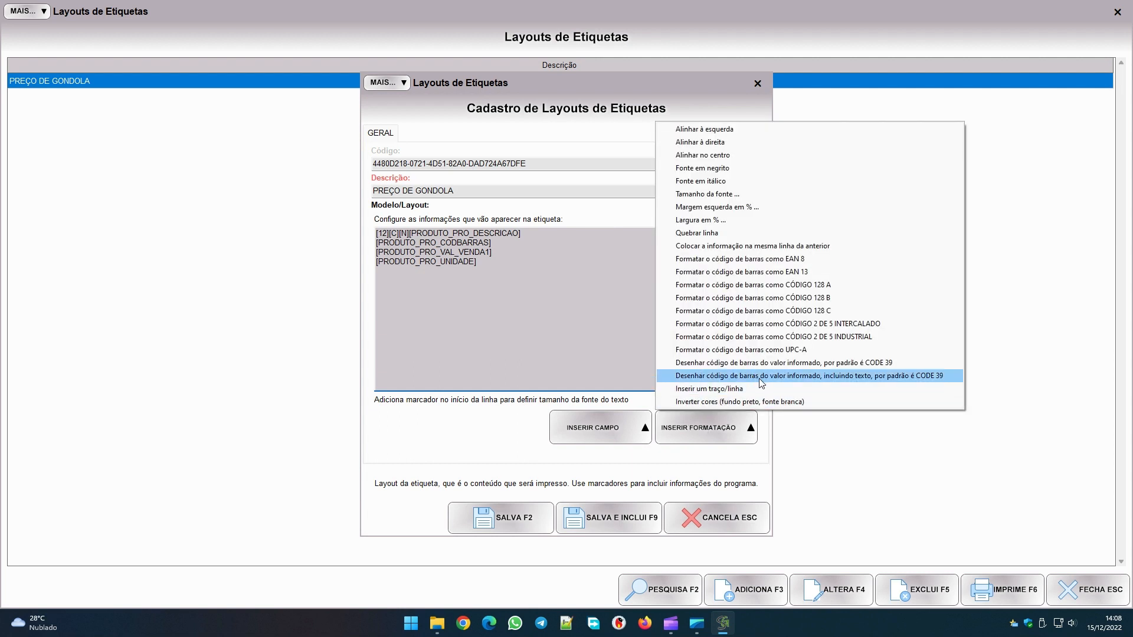
click(929, 382)
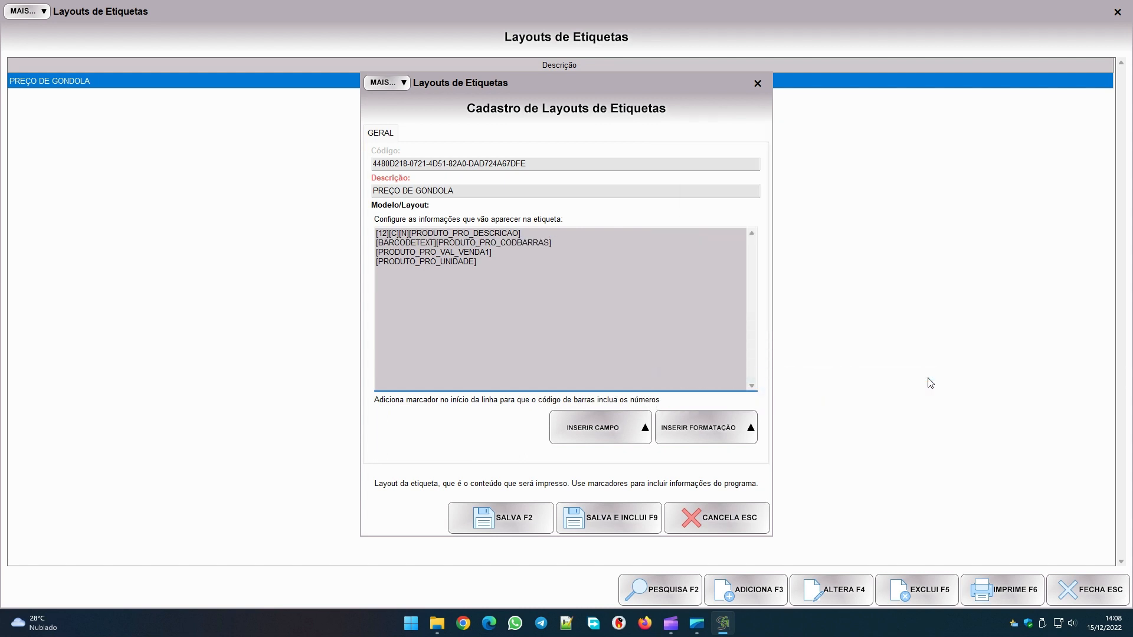
- Centre-align the barcode line of the label layout
click(710, 435)
click(560, 245)
double_click(558, 246)
click(573, 249)
click(699, 414)
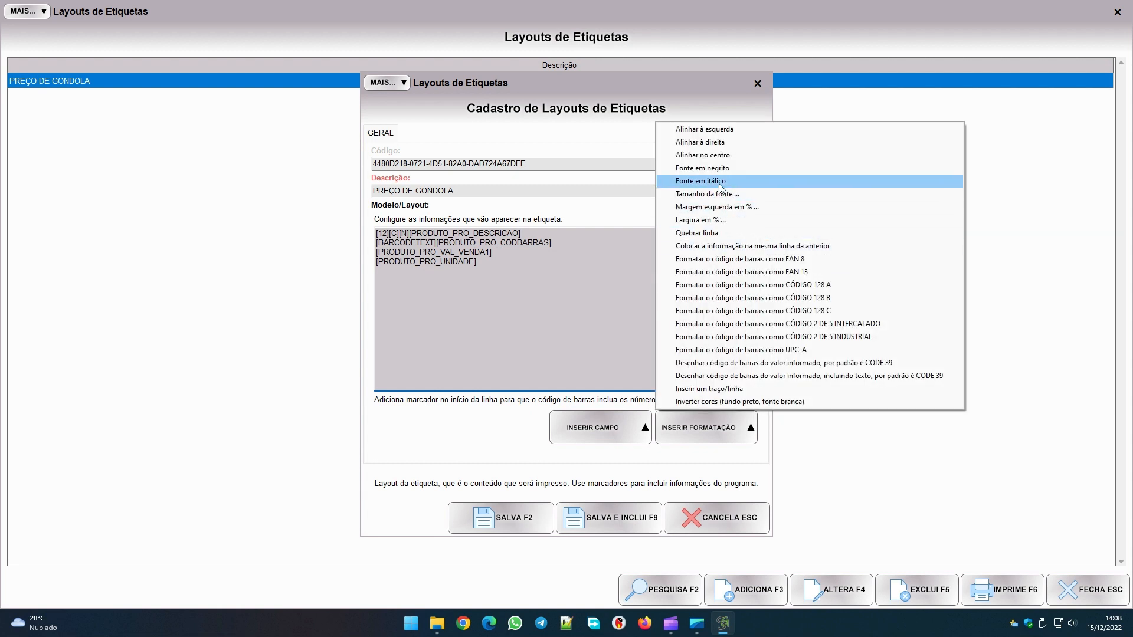
click(728, 156)
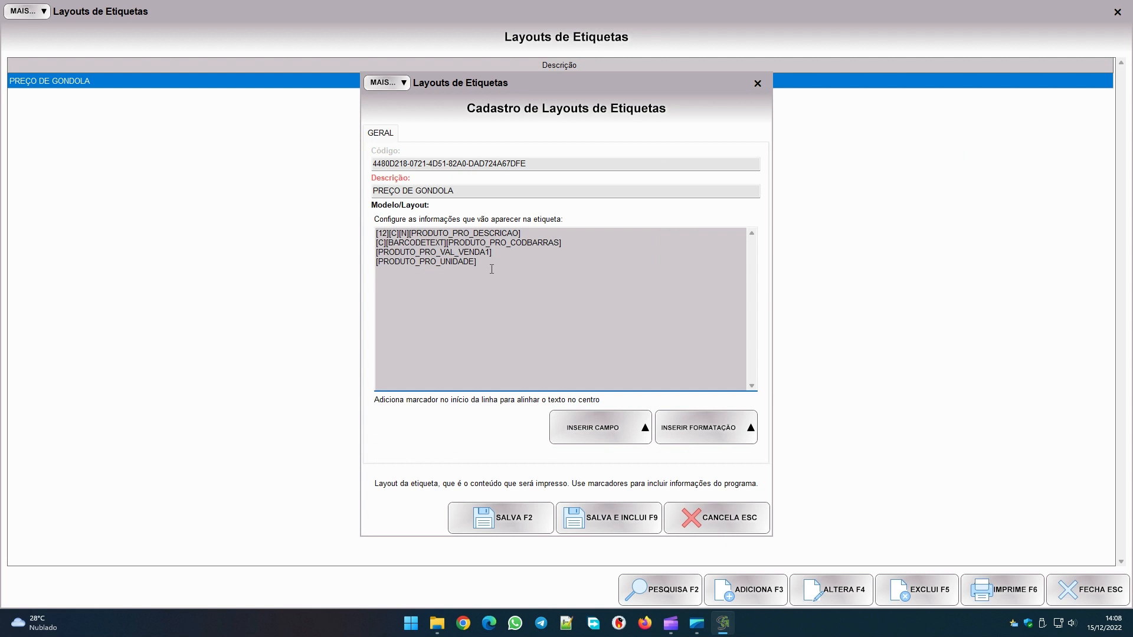
- Format the product unit field to print on the same line as the Valor 1 field above it
drag(491, 269, 362, 256)
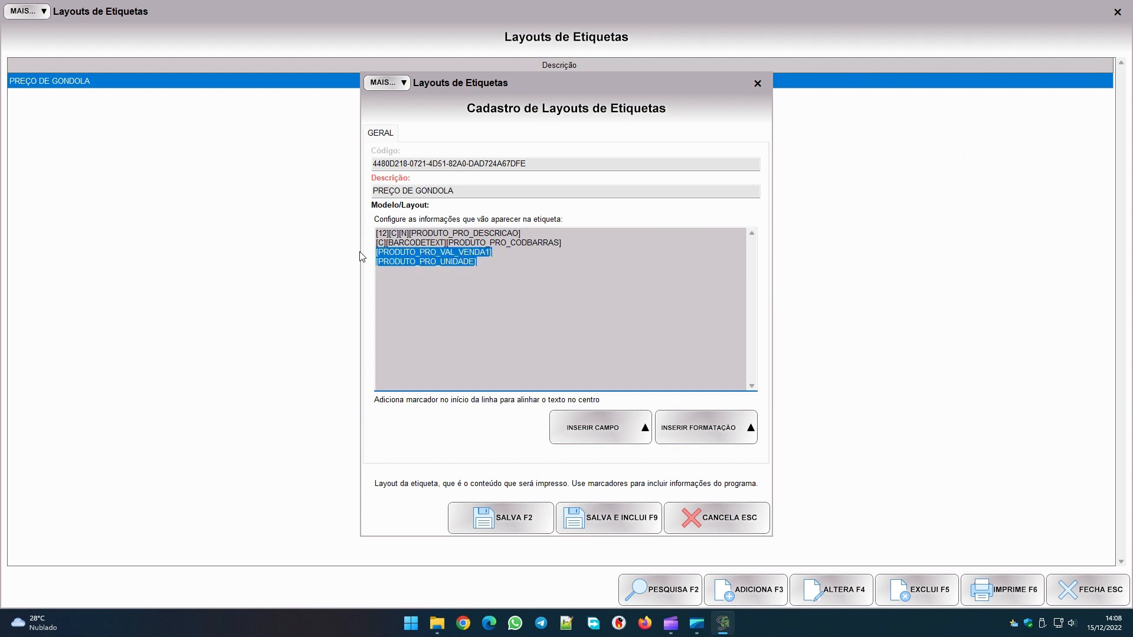
click(482, 263)
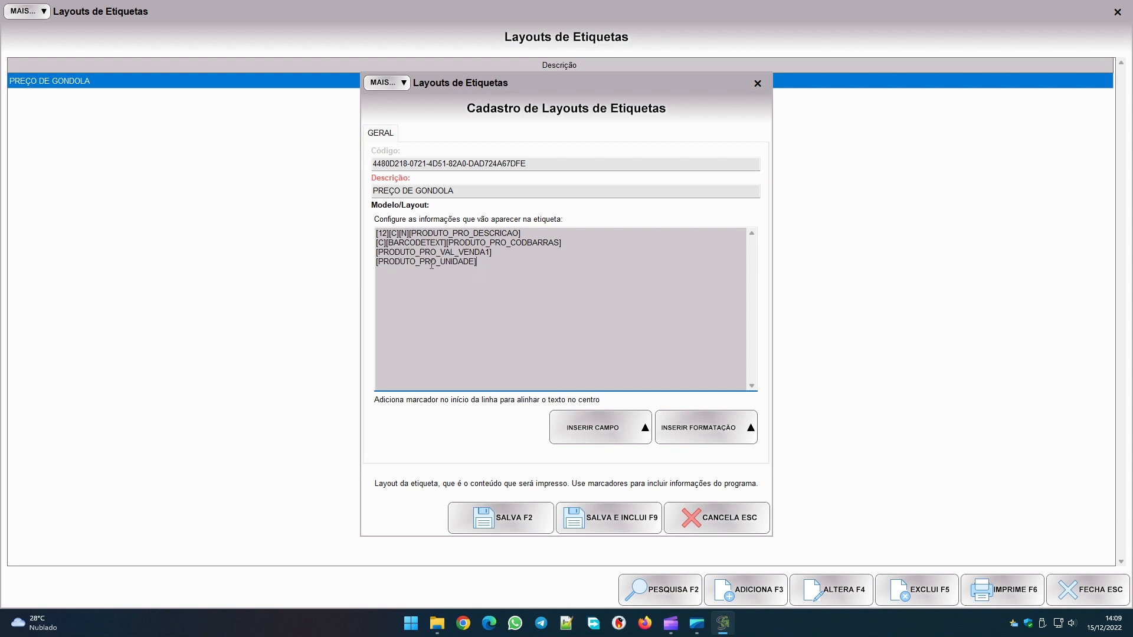
click(714, 429)
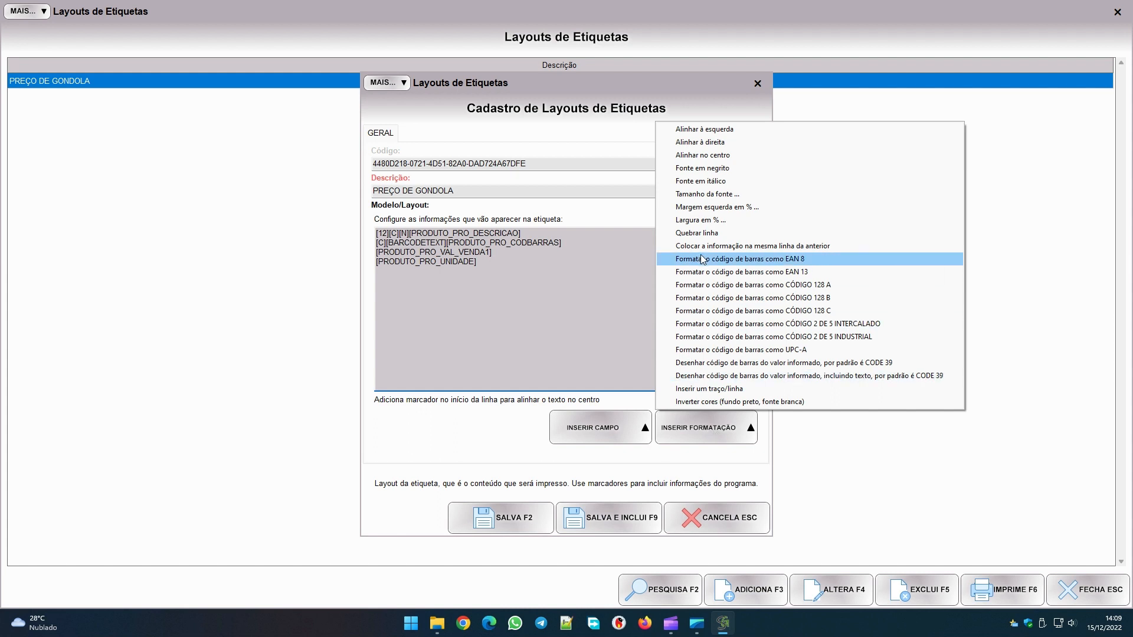
click(807, 248)
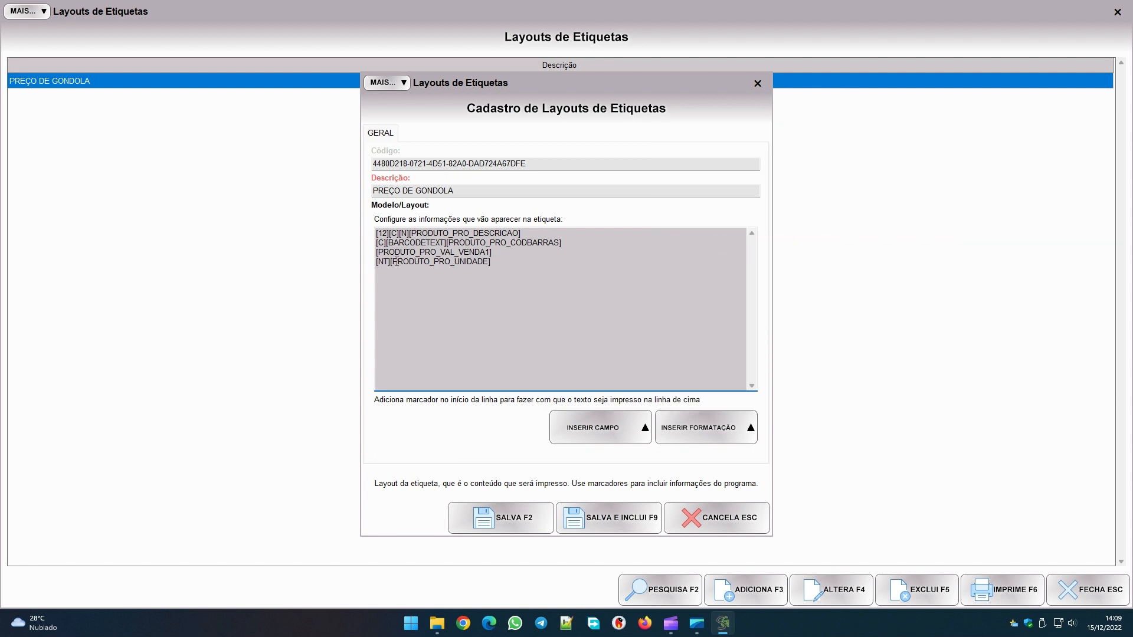
drag(394, 262, 376, 269)
- Limit the width of the Valor 1 line to 80%
click(698, 430)
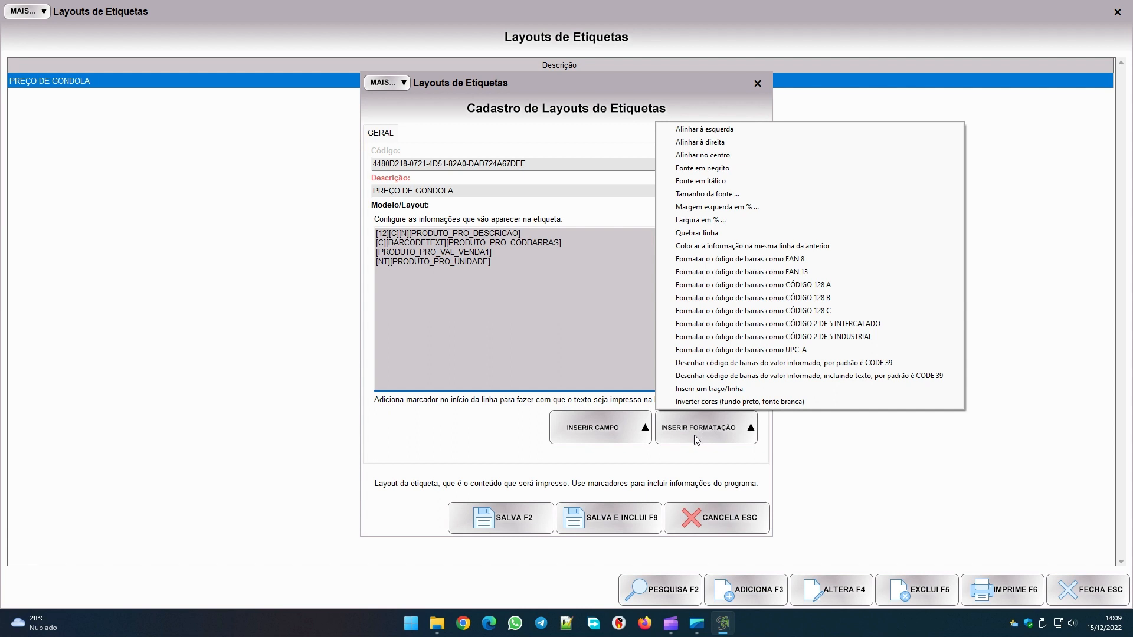
click(682, 223)
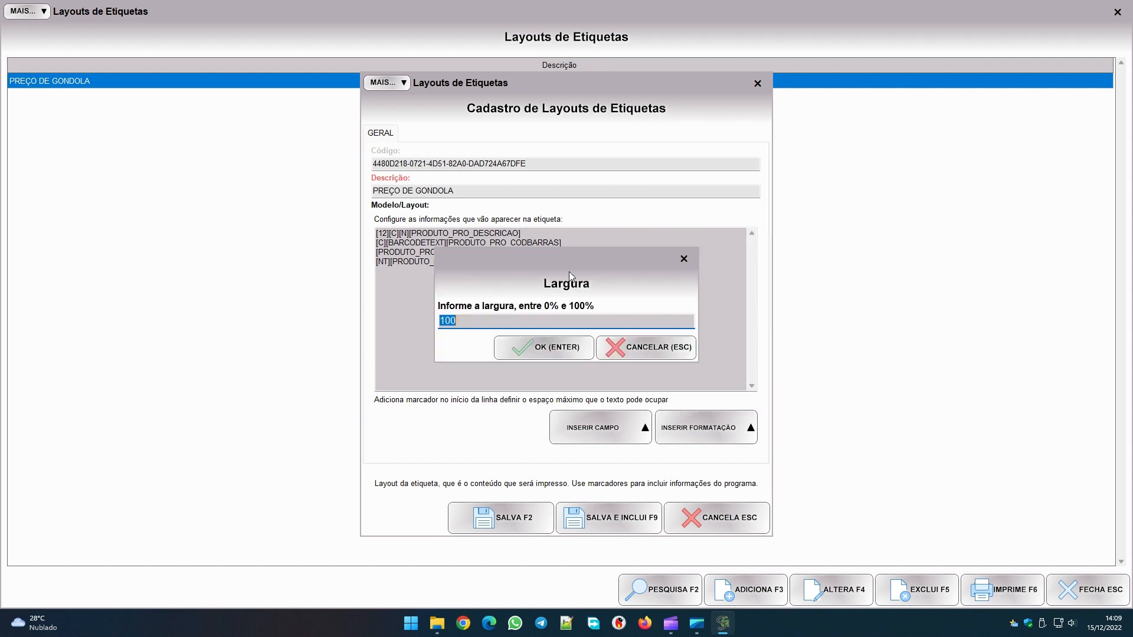
text(80)
click(543, 348)
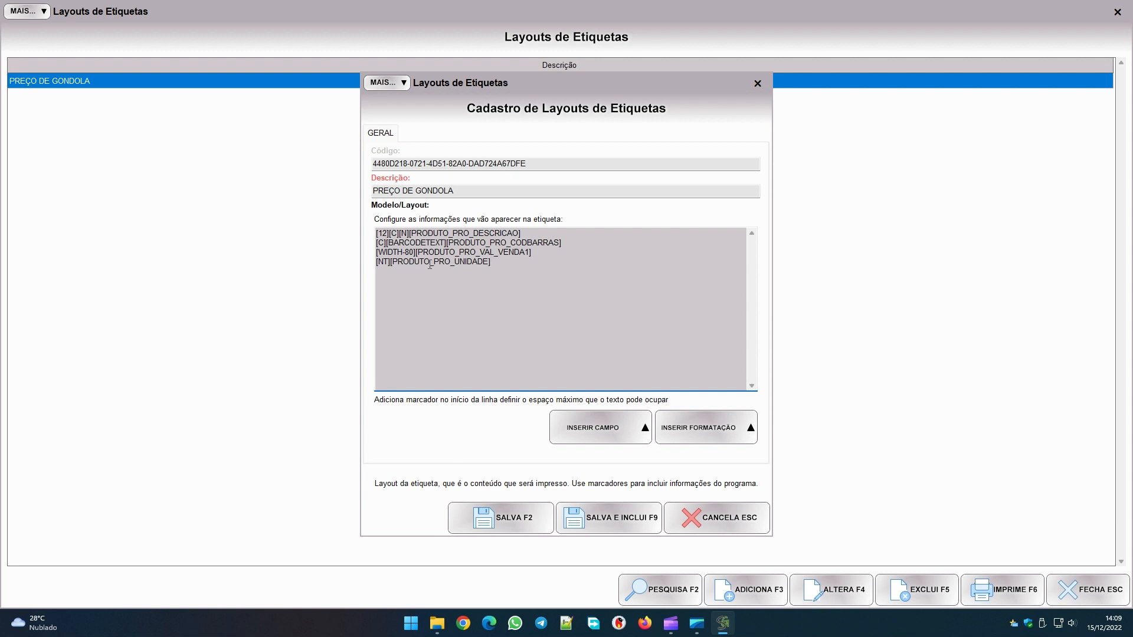
- Set the left margin of the product unit line in the label layout to 81%
click(694, 433)
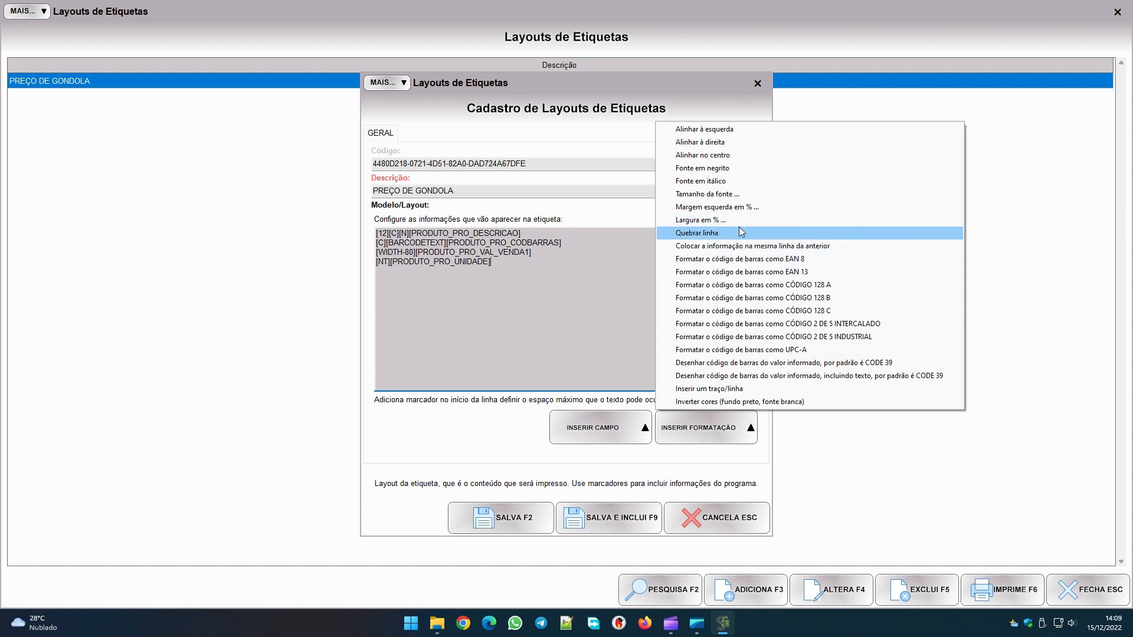
click(746, 208)
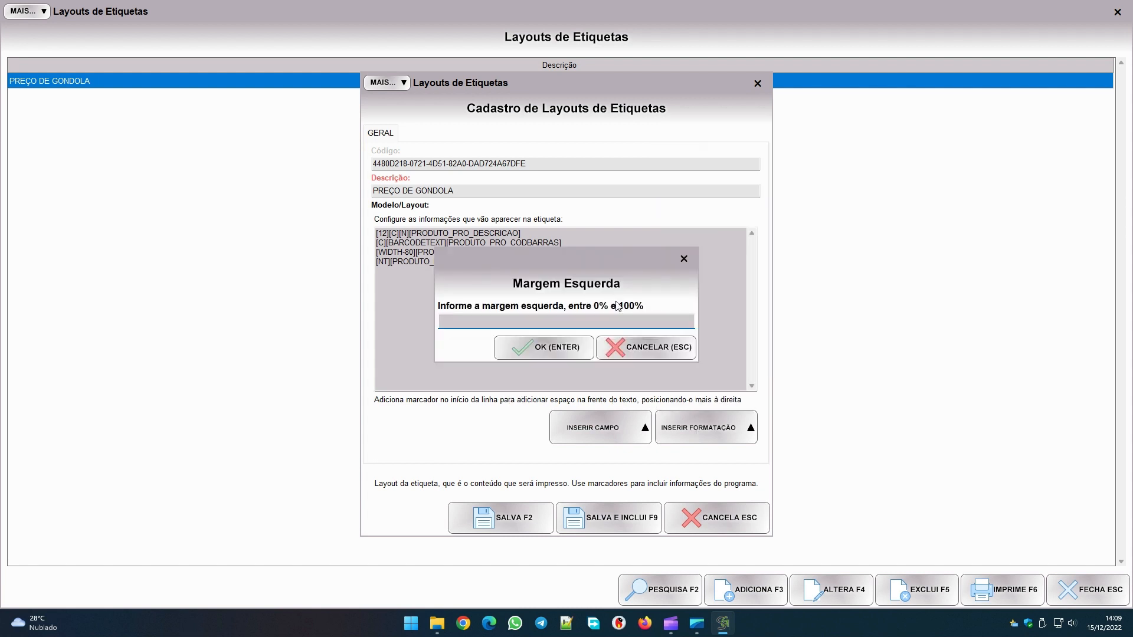
text(81)
click(575, 346)
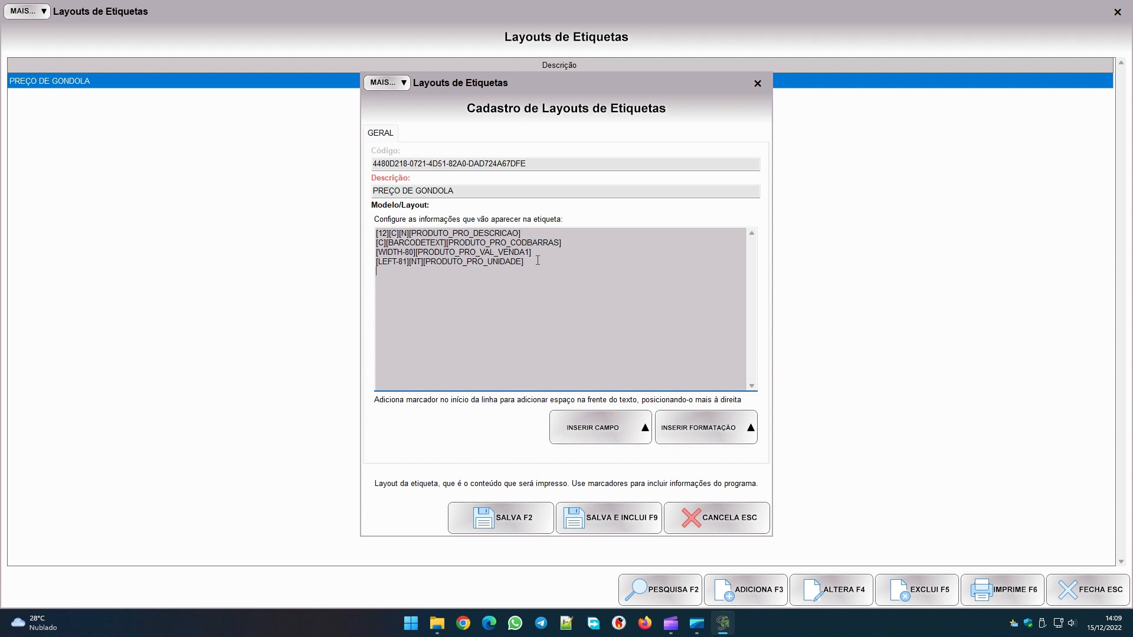
- Set the font size to 18 for both the Valor 1 line and the product unit line
click(700, 429)
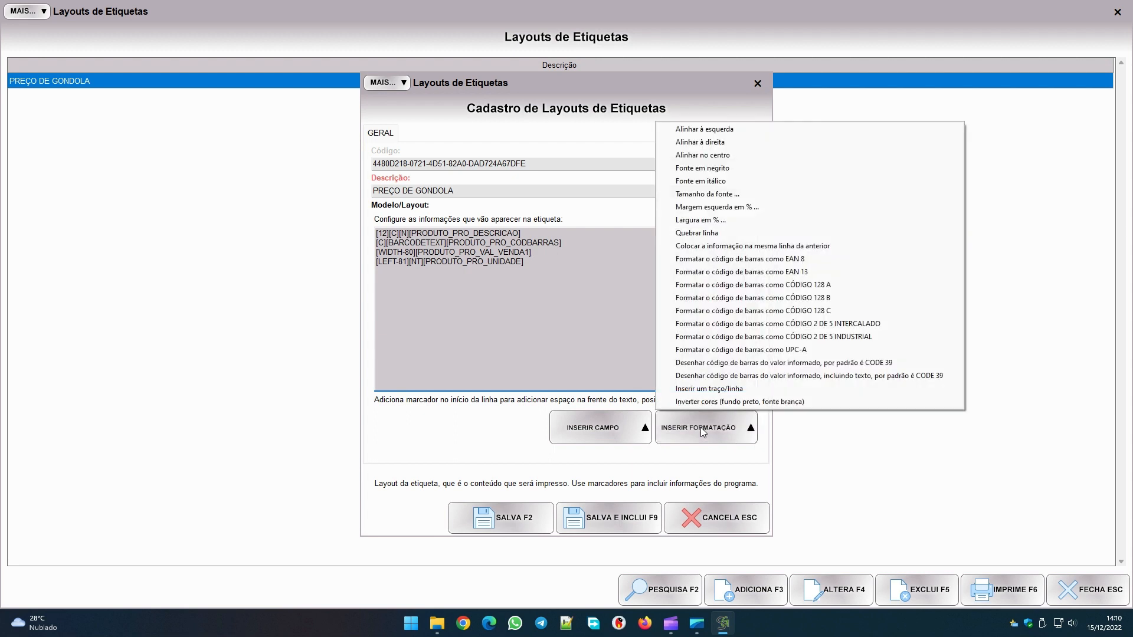
click(736, 198)
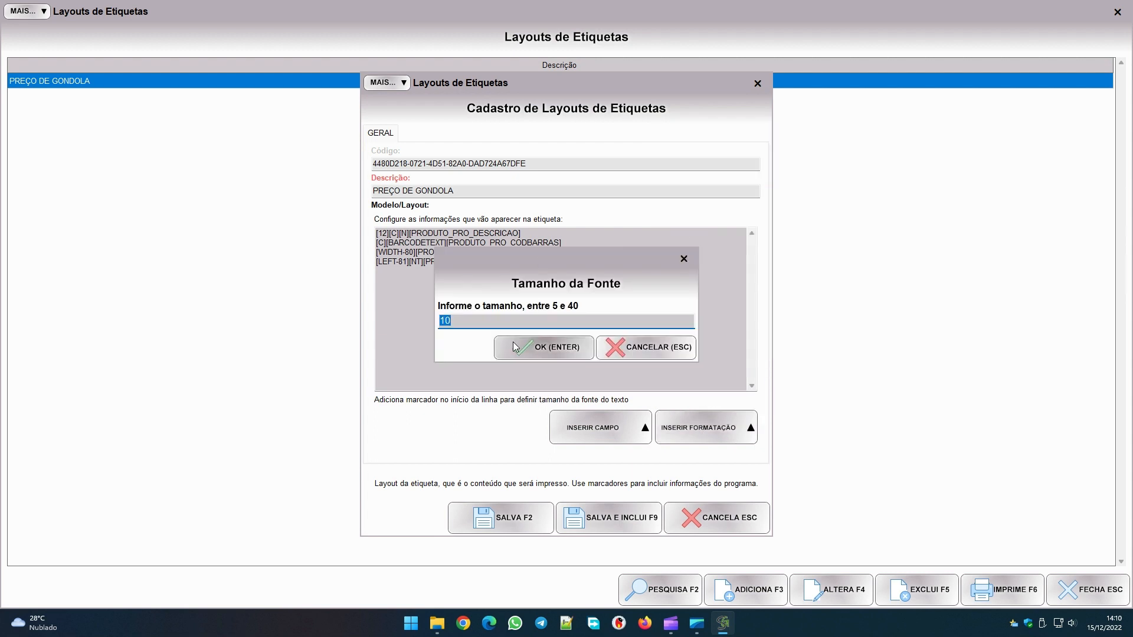
text(18)
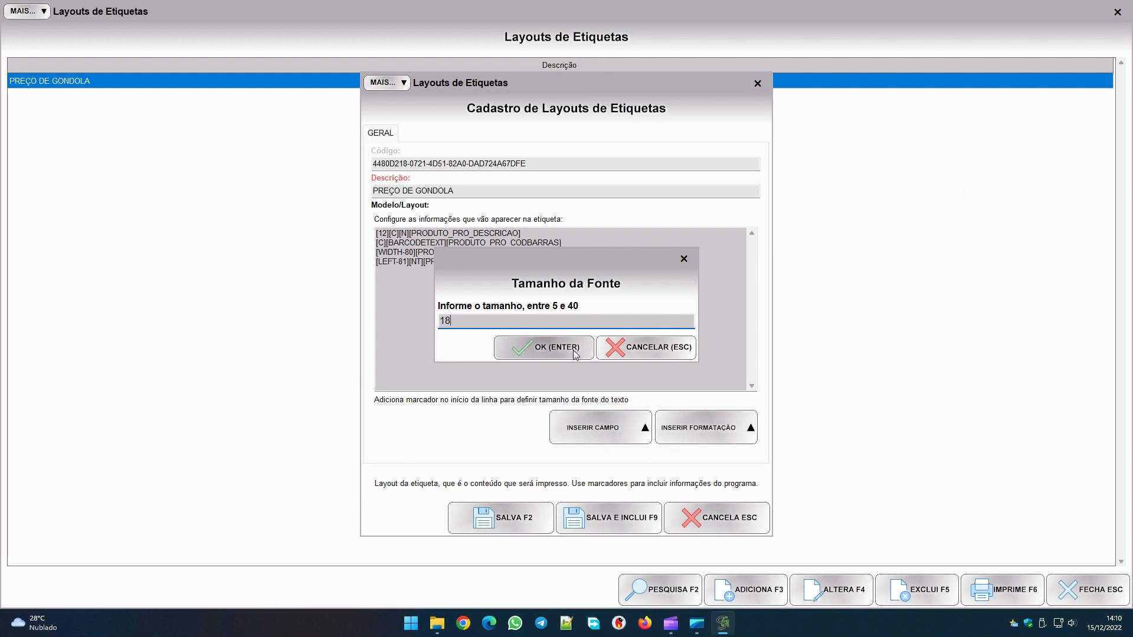
click(570, 349)
click(705, 427)
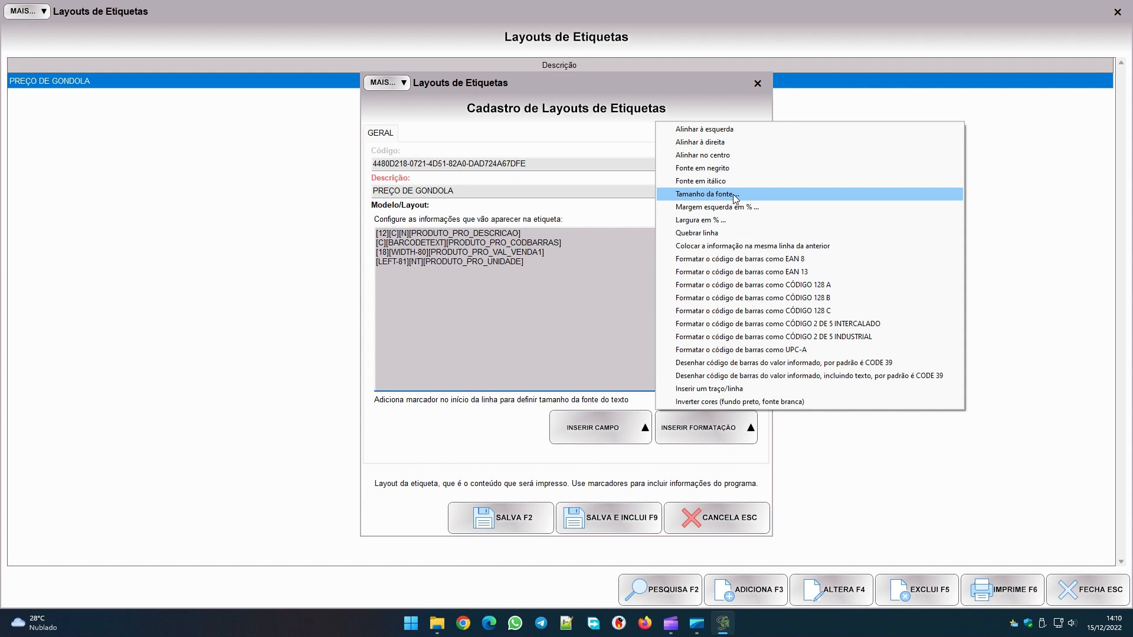
click(736, 198)
text(18)
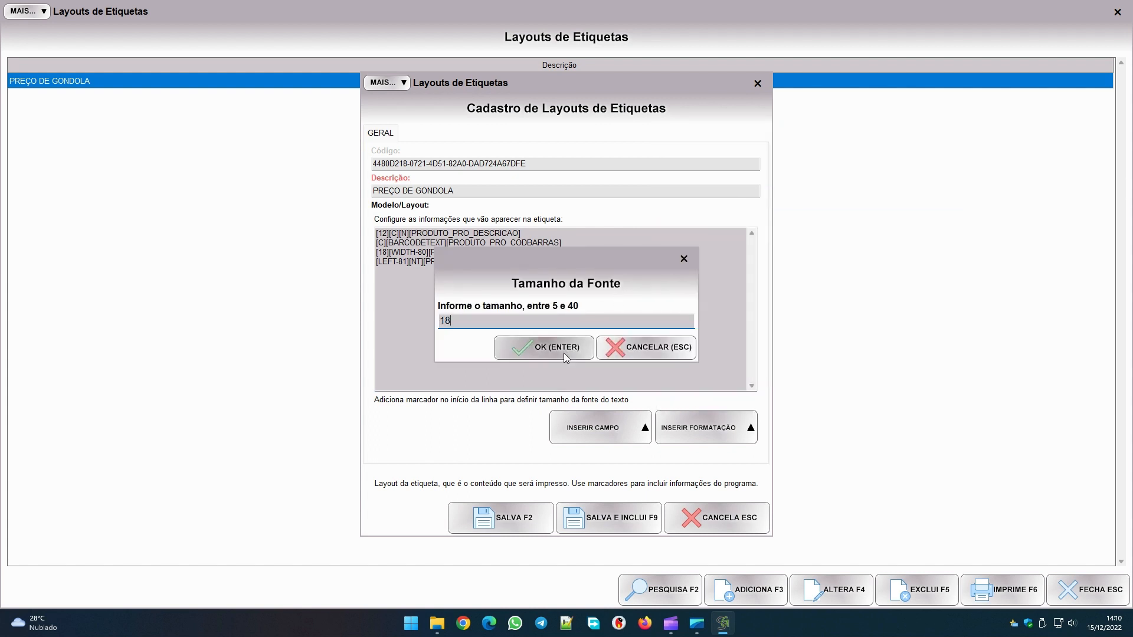
click(564, 353)
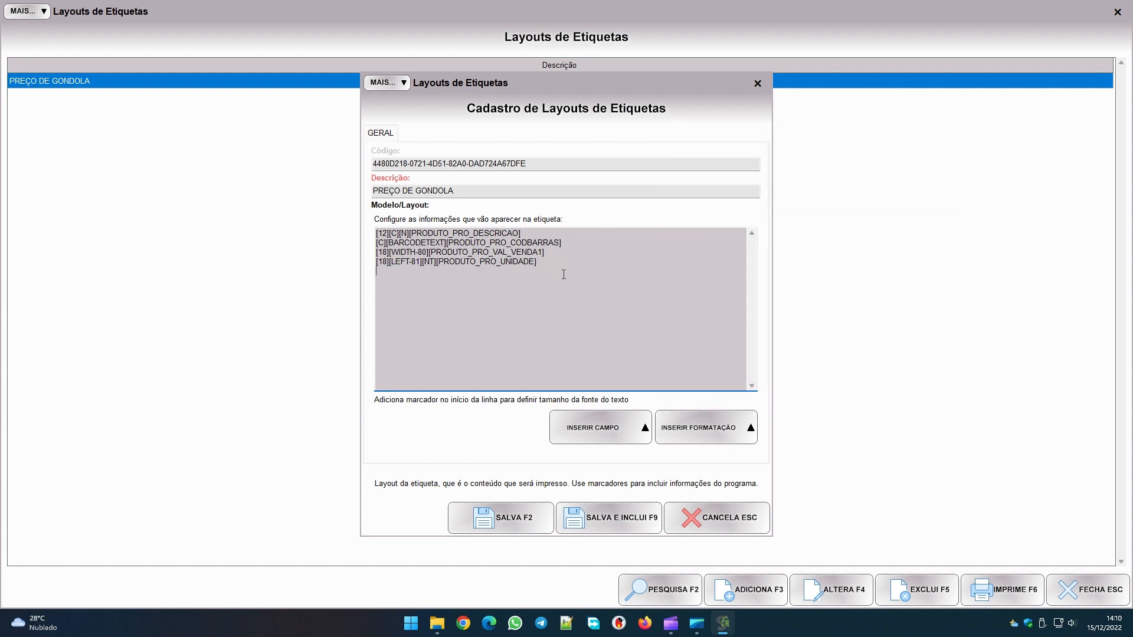
- Make both the Valor 1 line and the product unit line bold
click(713, 432)
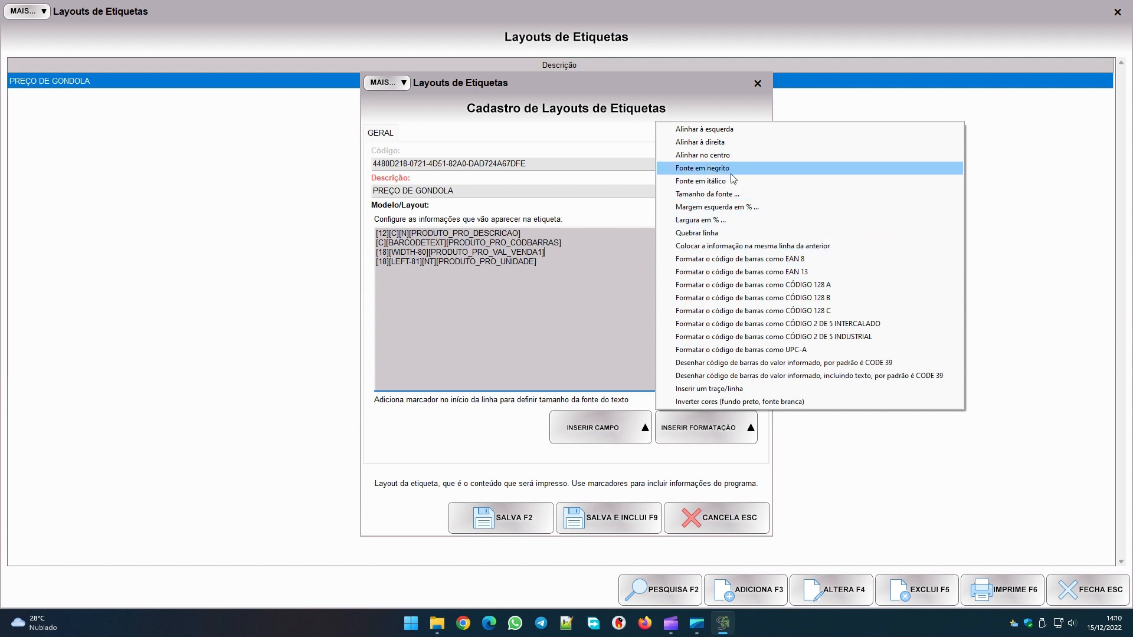
click(722, 169)
click(689, 428)
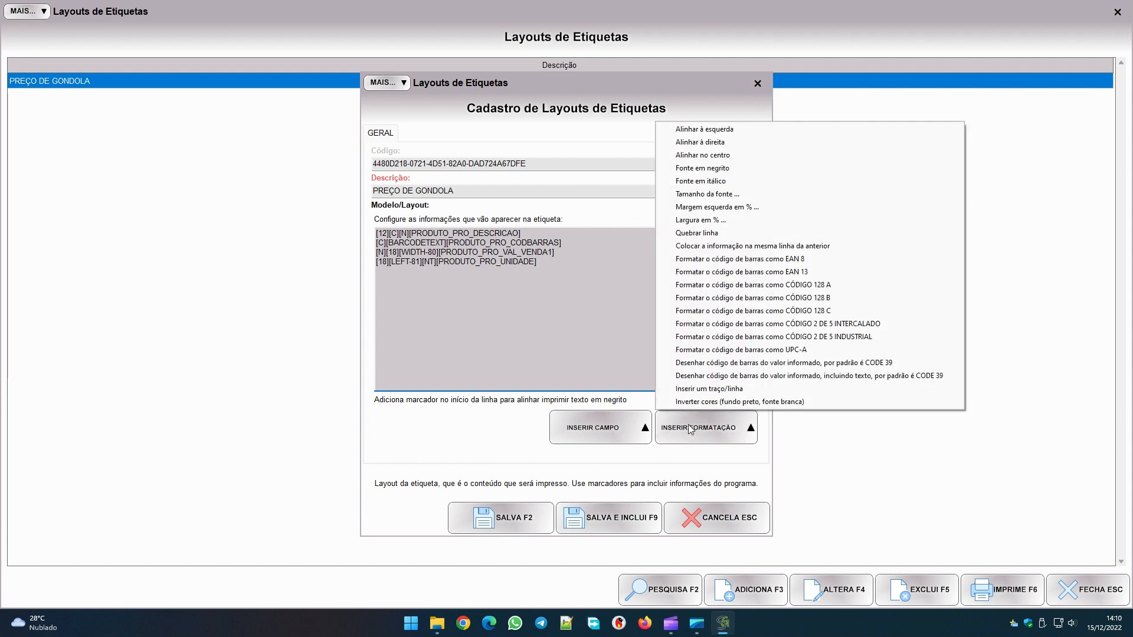
click(721, 169)
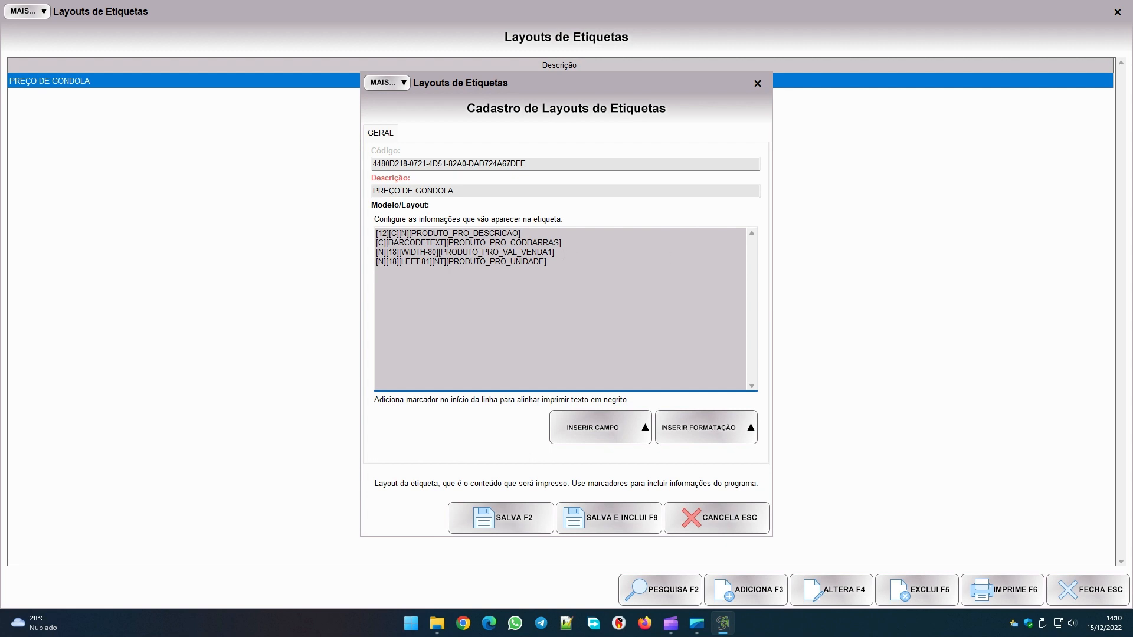
- Invert the colours of the Valor 1 and product unit lines to white text on a black background
click(711, 428)
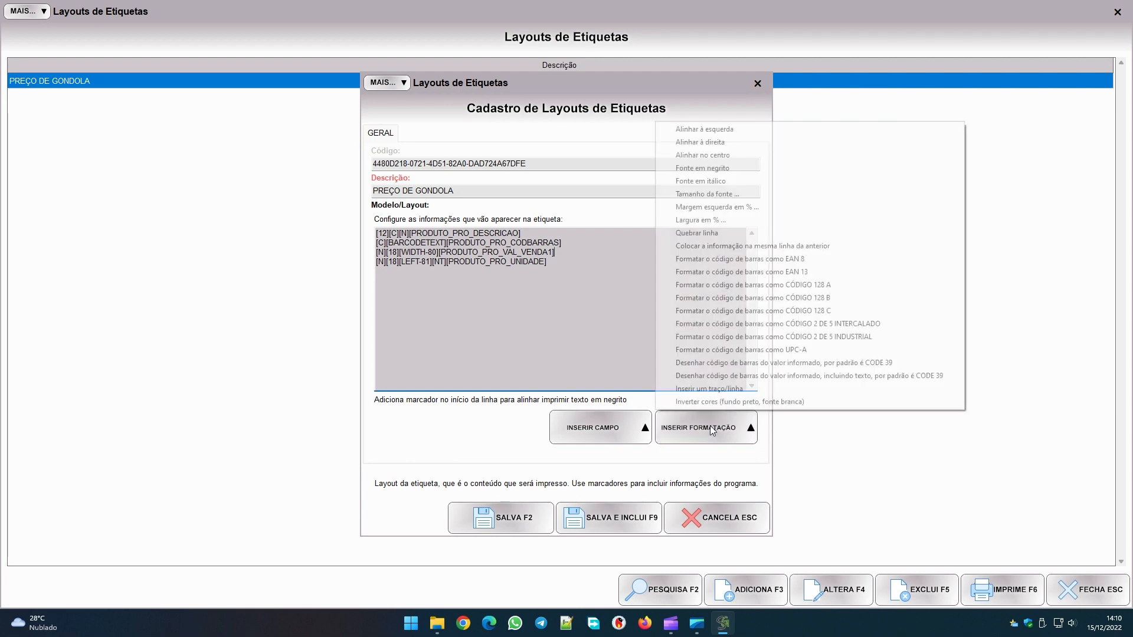
click(712, 405)
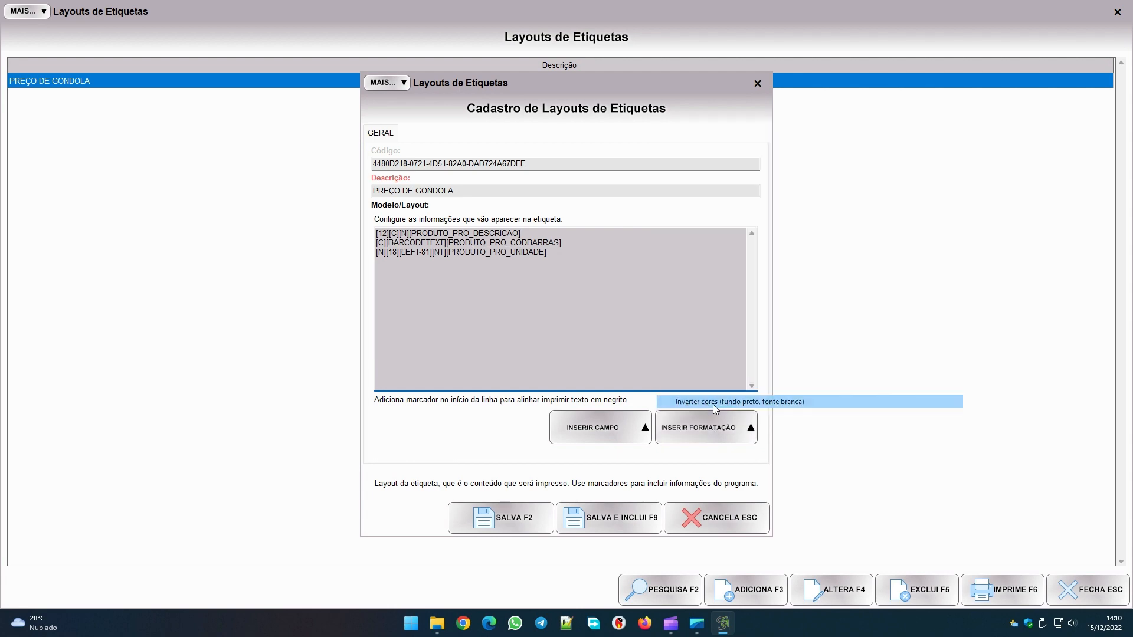
click(714, 428)
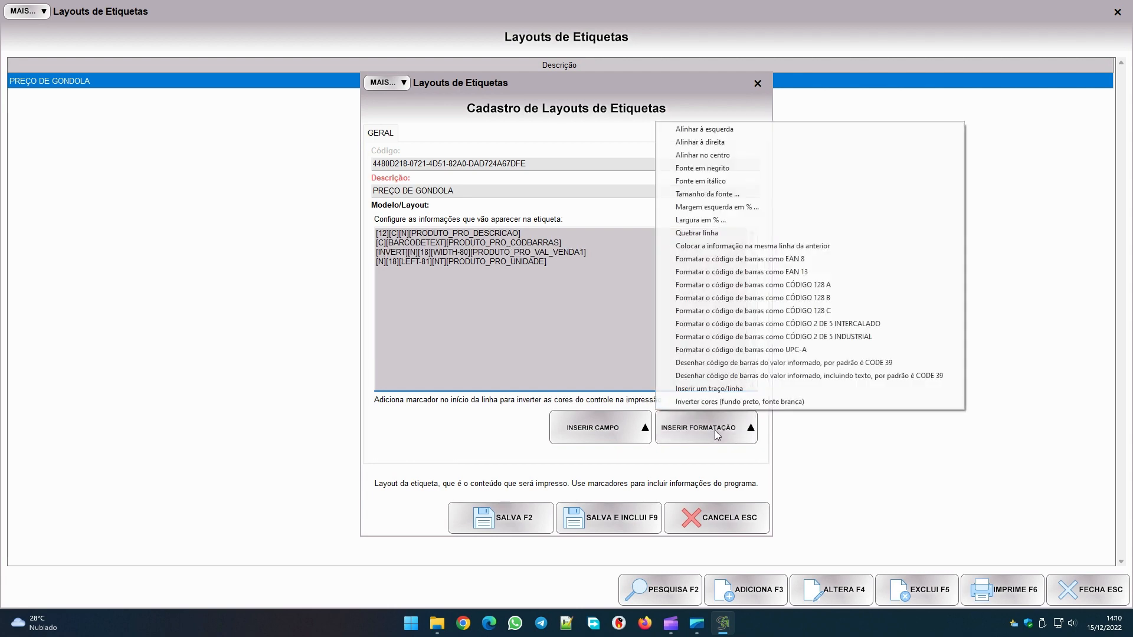
click(734, 404)
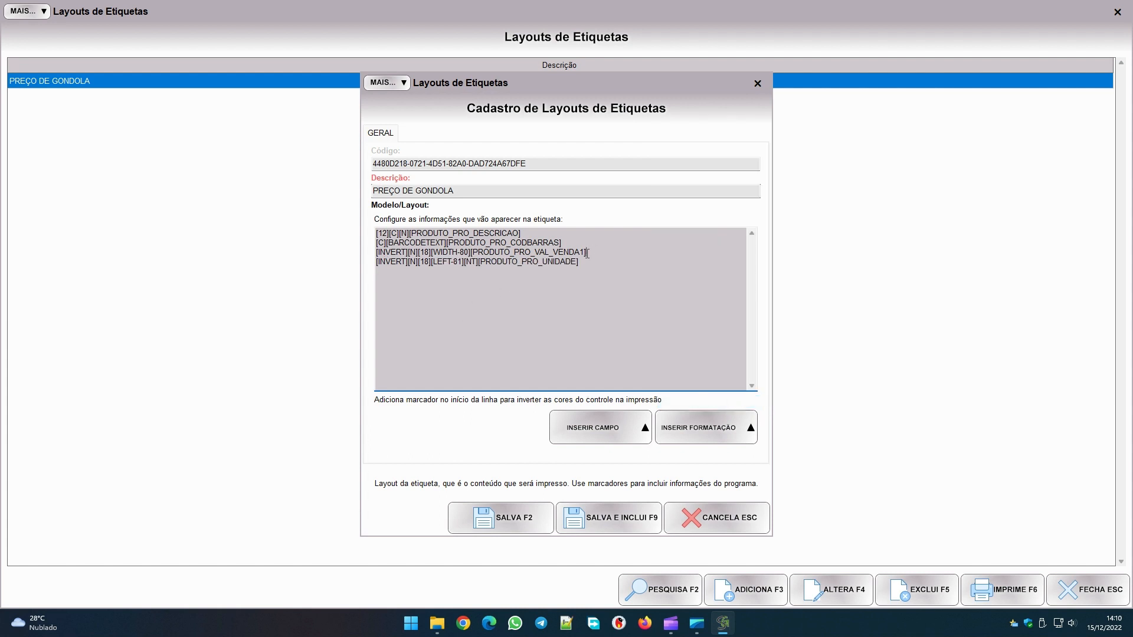
- Right-align the Valor 1 line and save the PREÇO DE GONDOLA layout
click(708, 429)
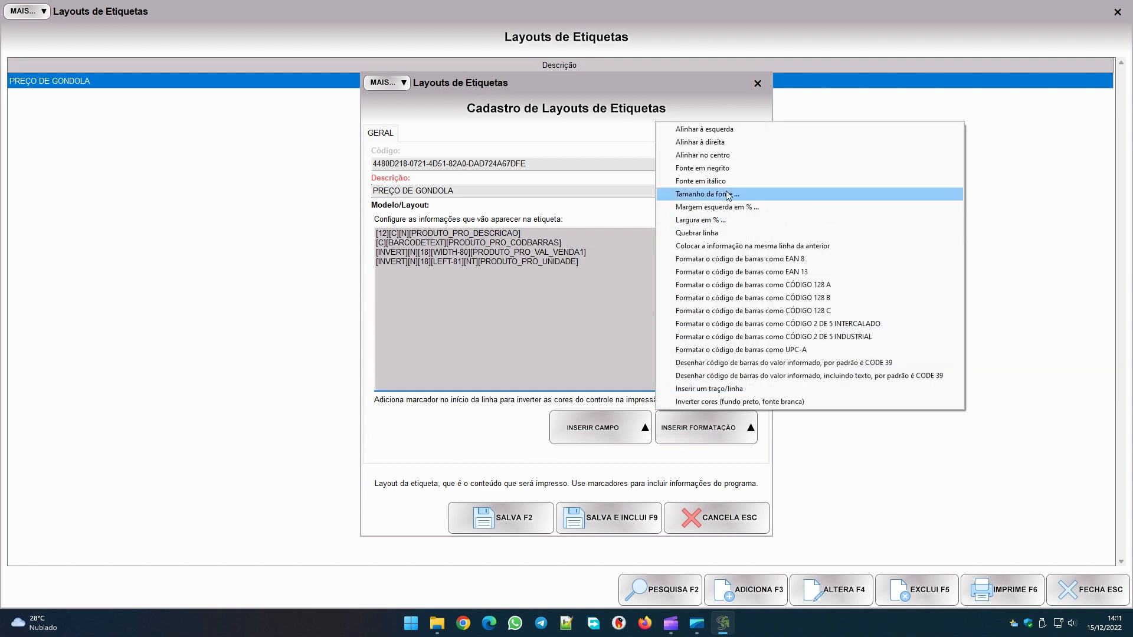
click(737, 144)
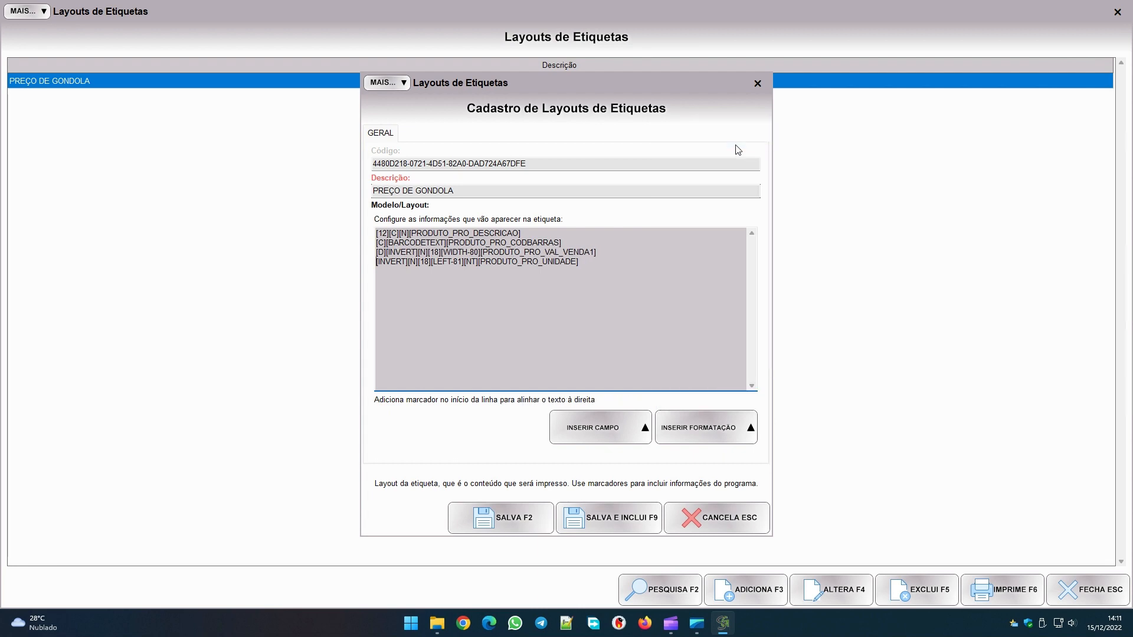
click(508, 525)
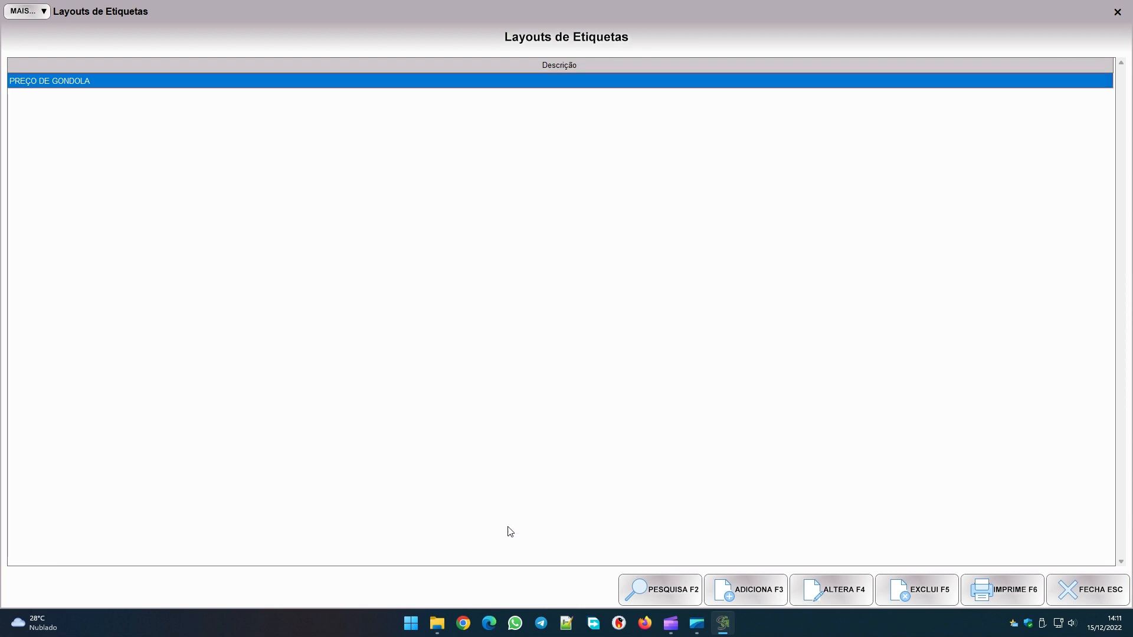
- Return to label printing and preview the product labels using the BOBINA model and PREÇO DE GONDOLA layout
click(1100, 595)
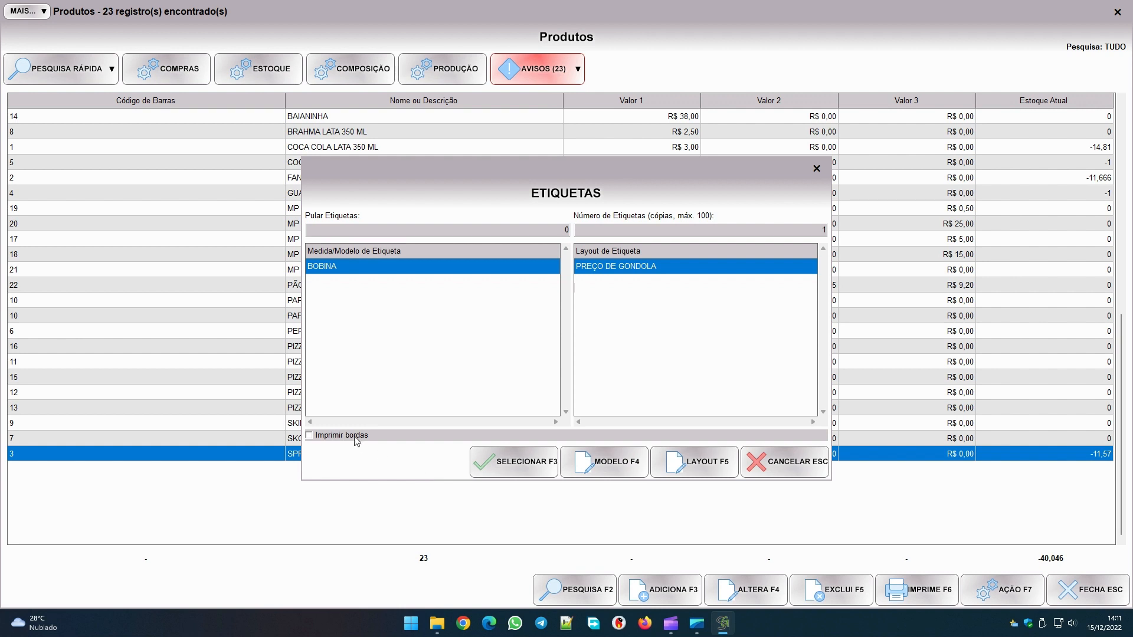
click(509, 465)
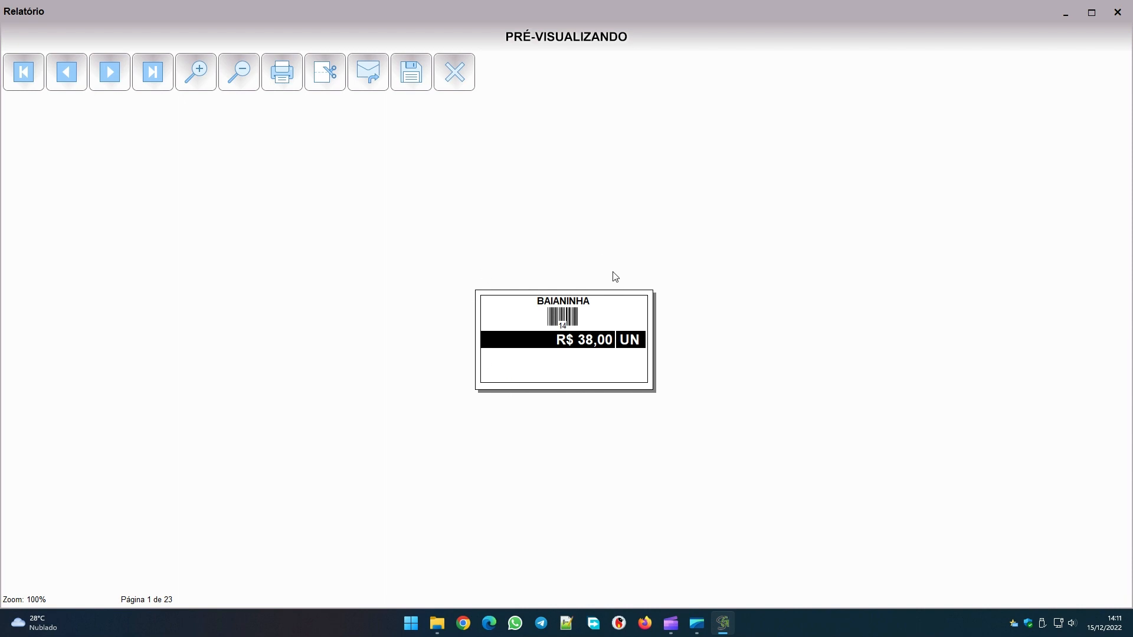
click(455, 82)
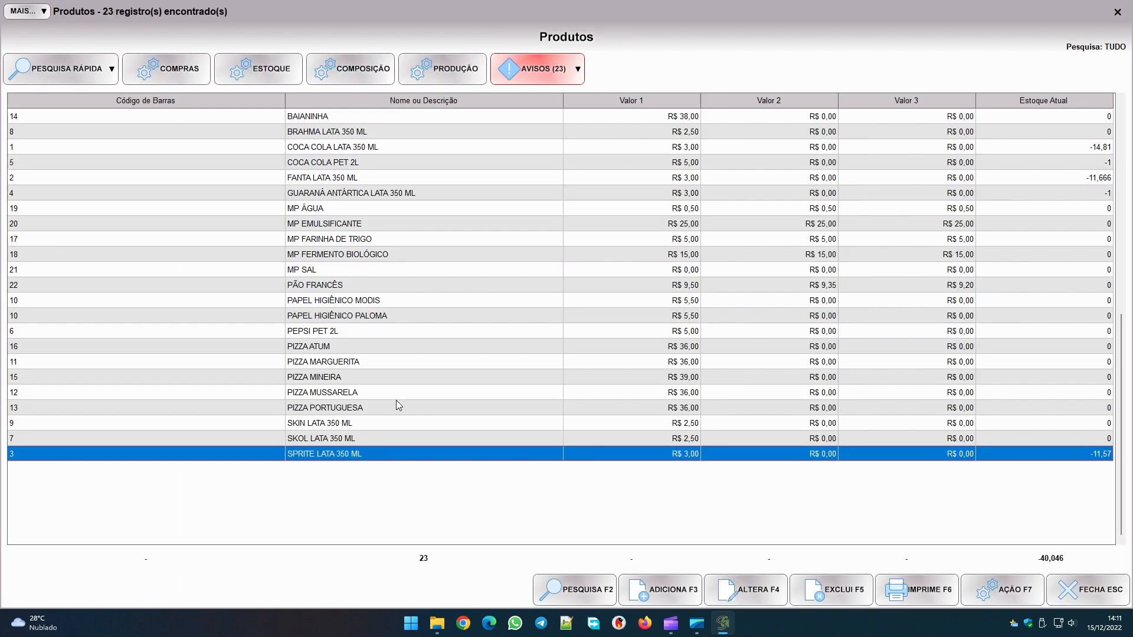
- Search the products for "sprite" and open the stock and business settings of SPRITE LATA 350 ML for editing
key(F2)
text(sp)
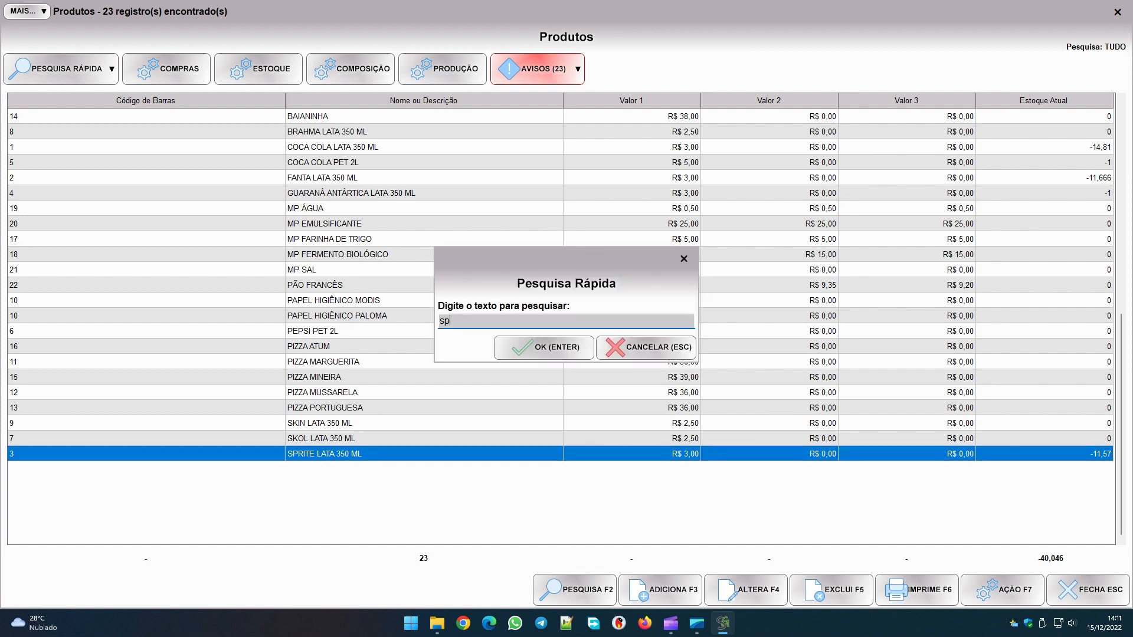
text(rite)
key(Return)
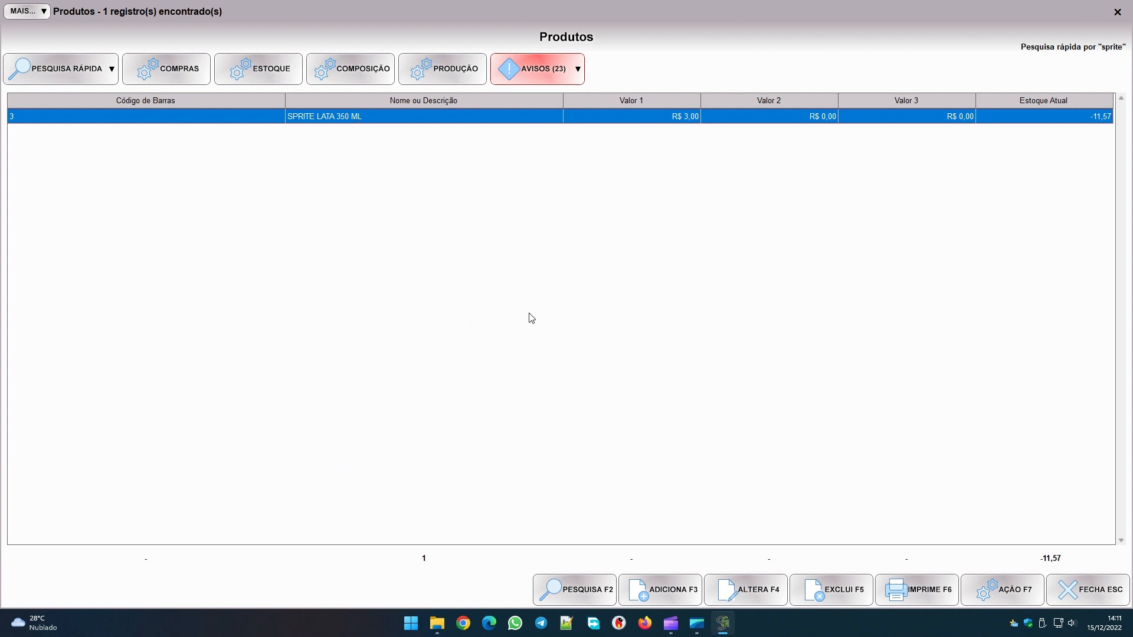
click(761, 590)
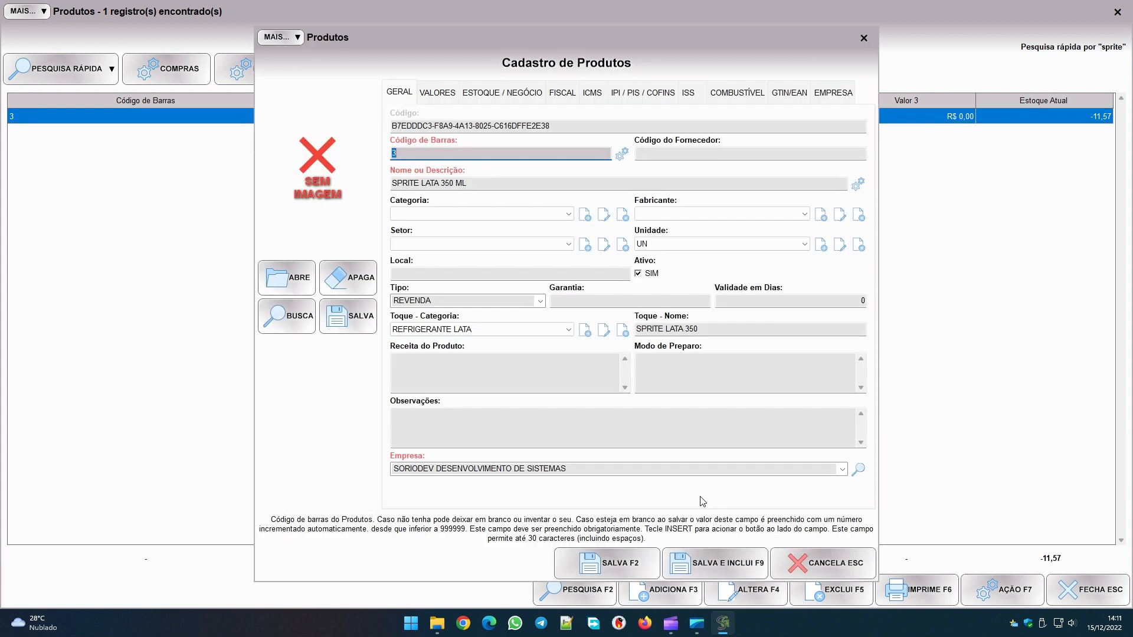
click(504, 100)
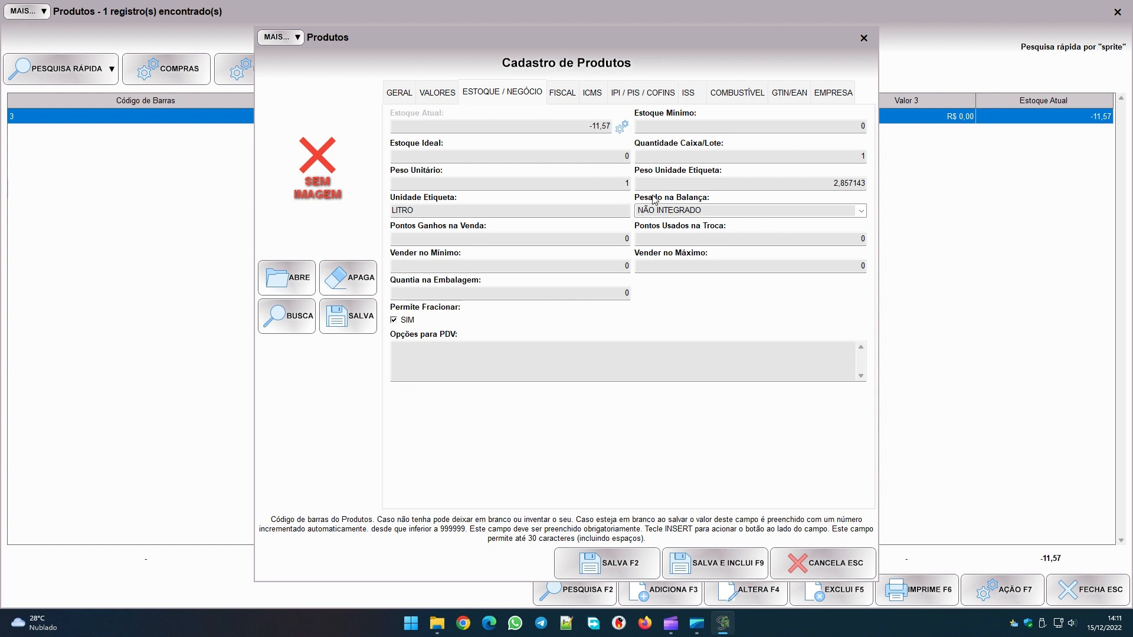
- Examine the guidance for the product's label unit weight and label unit fields, and check its description
click(664, 184)
click(541, 208)
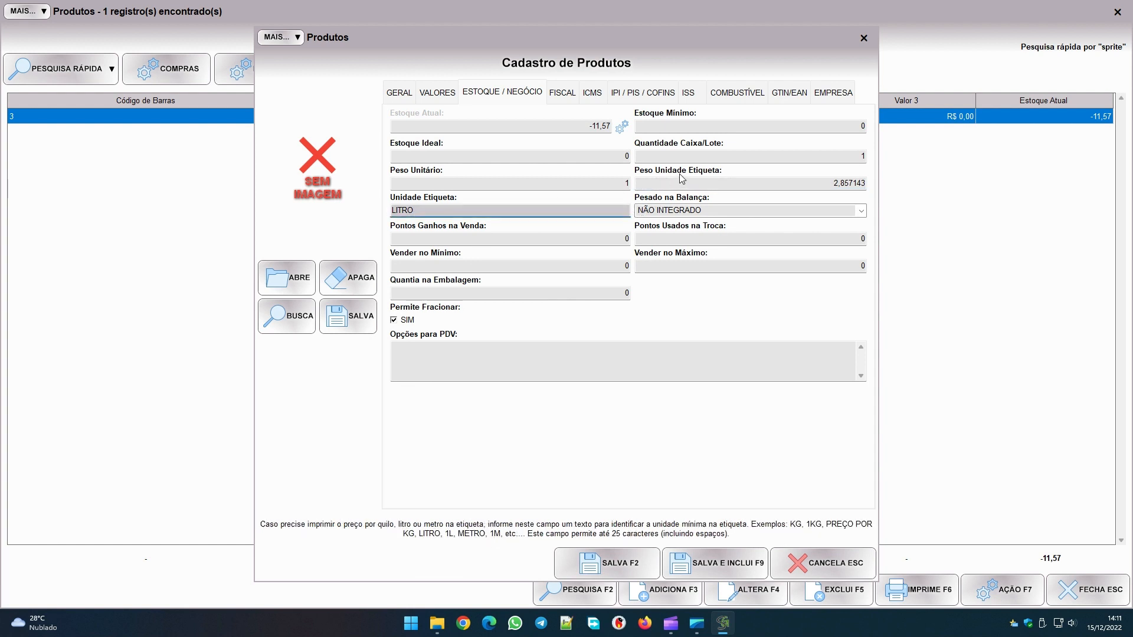
click(678, 177)
click(534, 209)
click(678, 182)
click(534, 210)
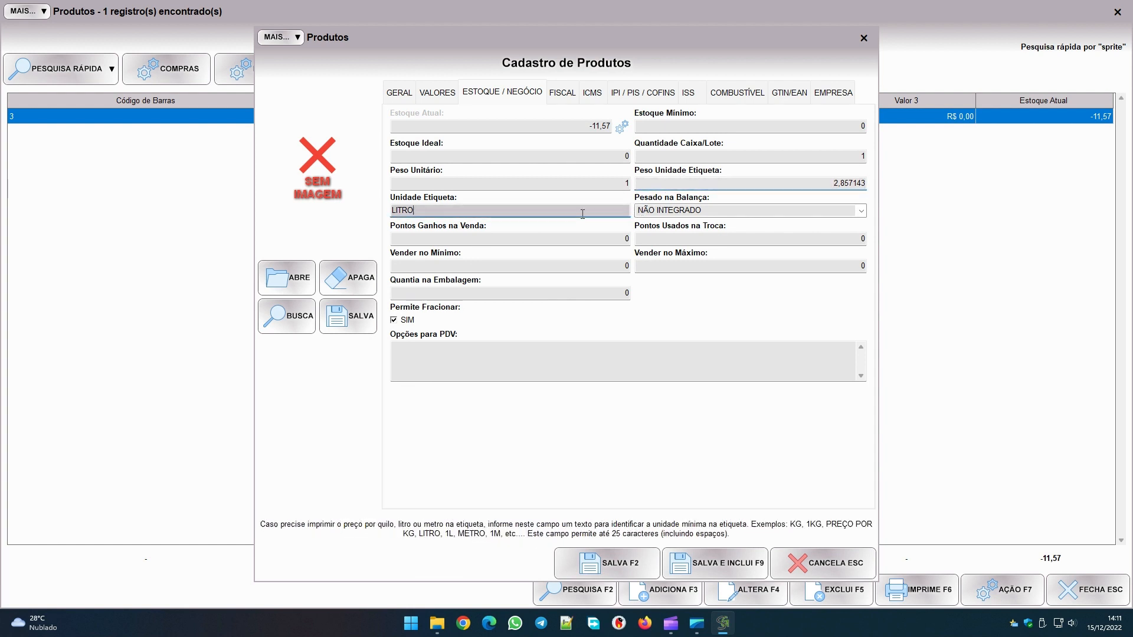
click(679, 182)
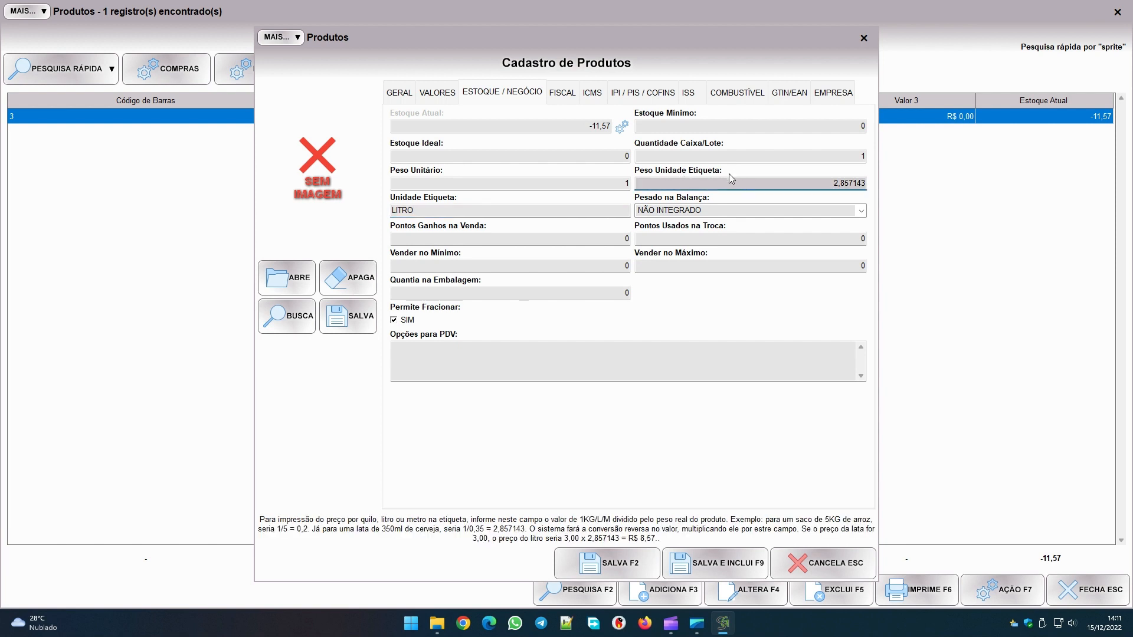
click(492, 209)
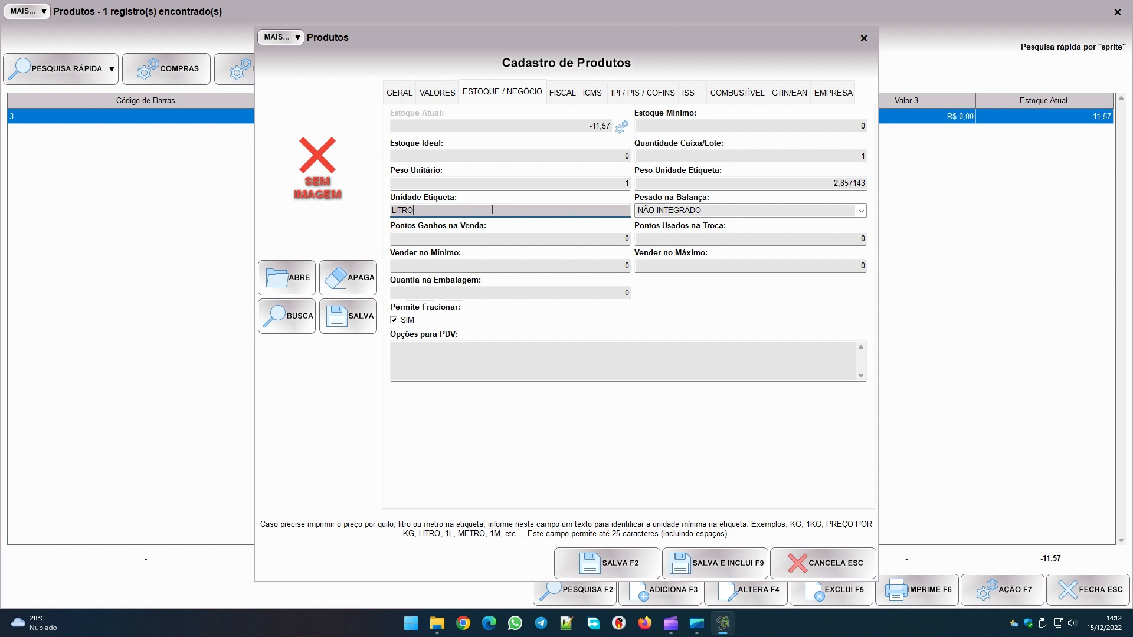
click(399, 93)
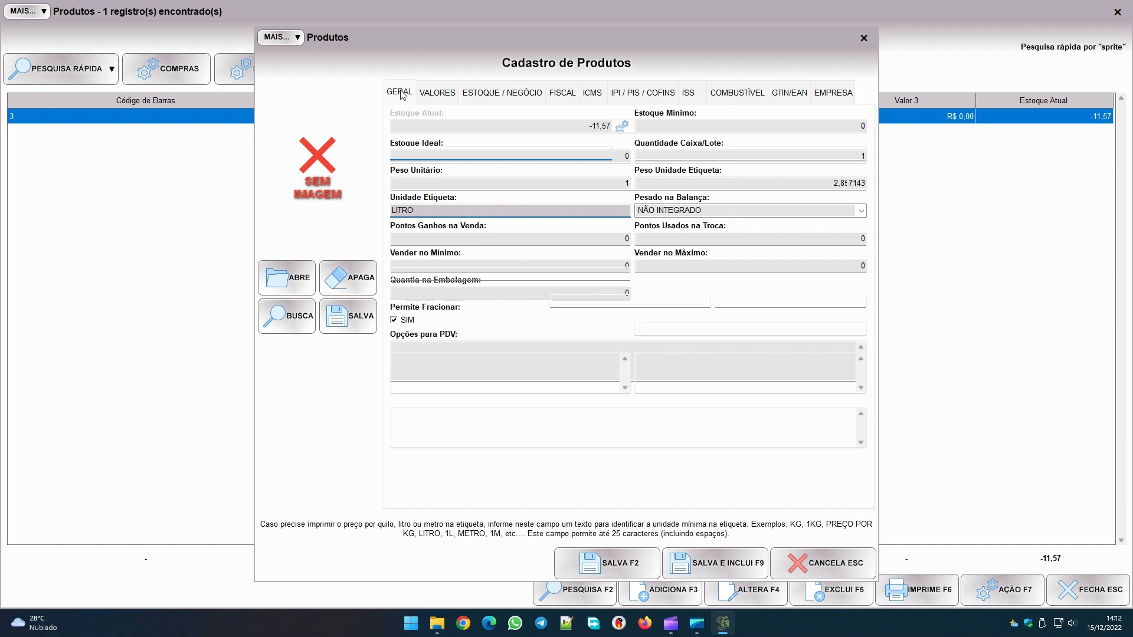
drag(502, 183, 442, 194)
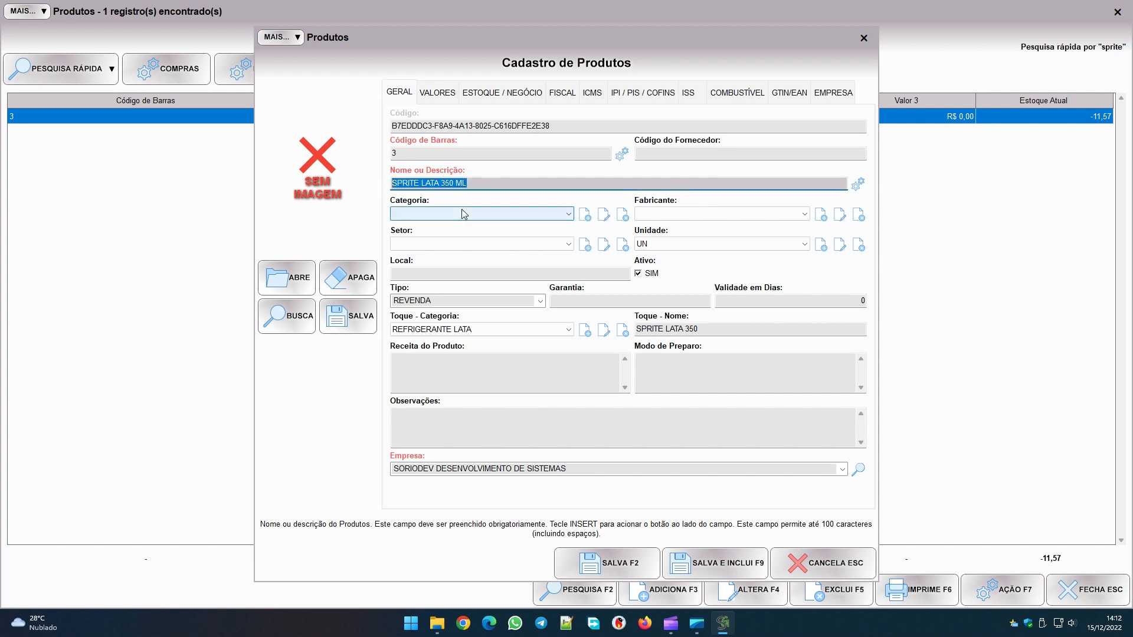
- Change the Sprite product's label unit text (Unidade Etiqueta) to PREÇO POR LITRO
click(463, 94)
click(430, 212)
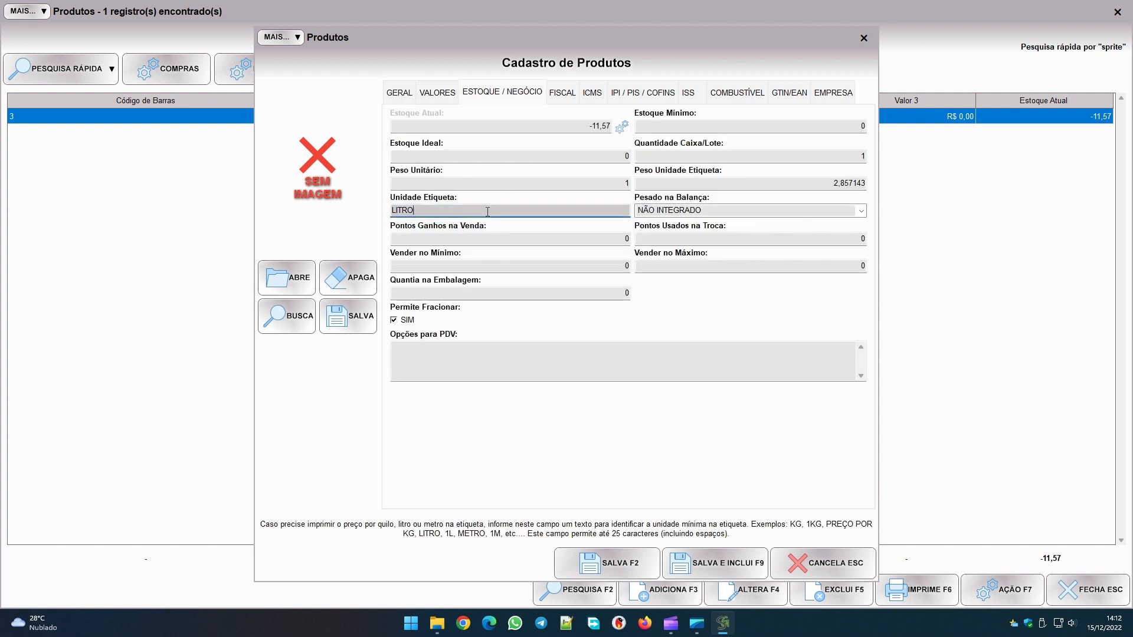
text(PREÇO POR)
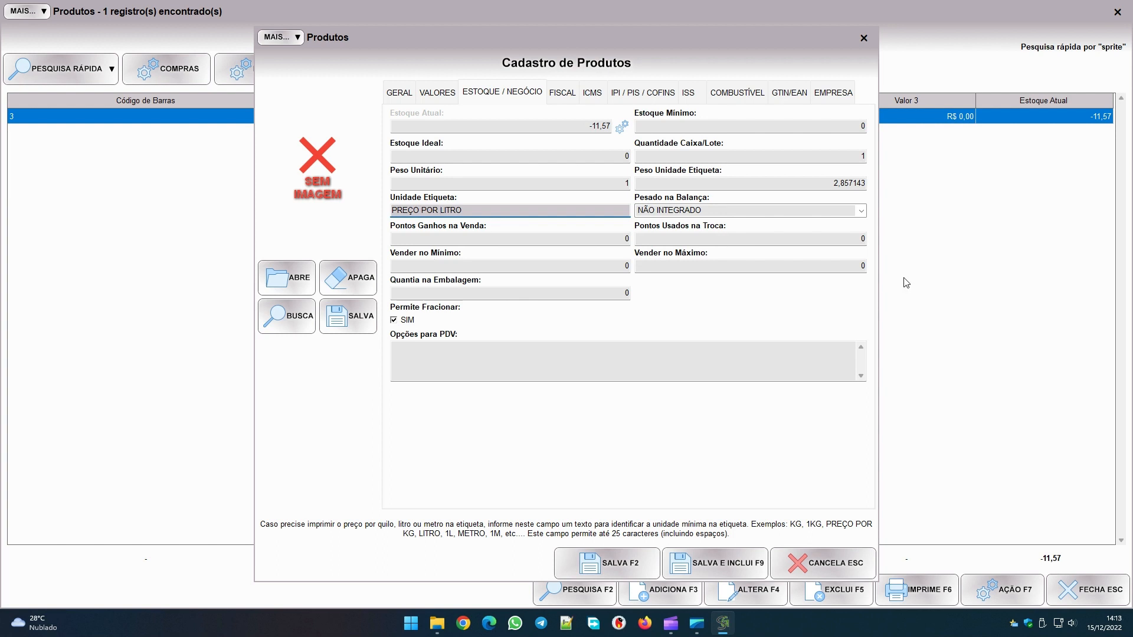
click(680, 183)
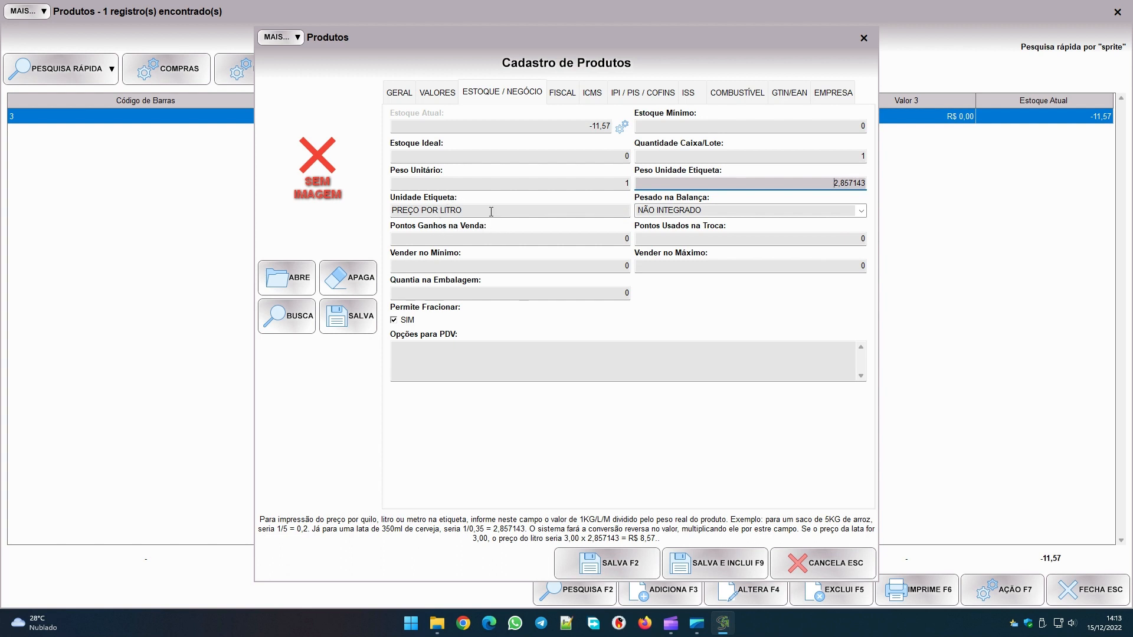
- Check the 350 ml size in the Sprite product's description and return to its stock and business settings
click(409, 93)
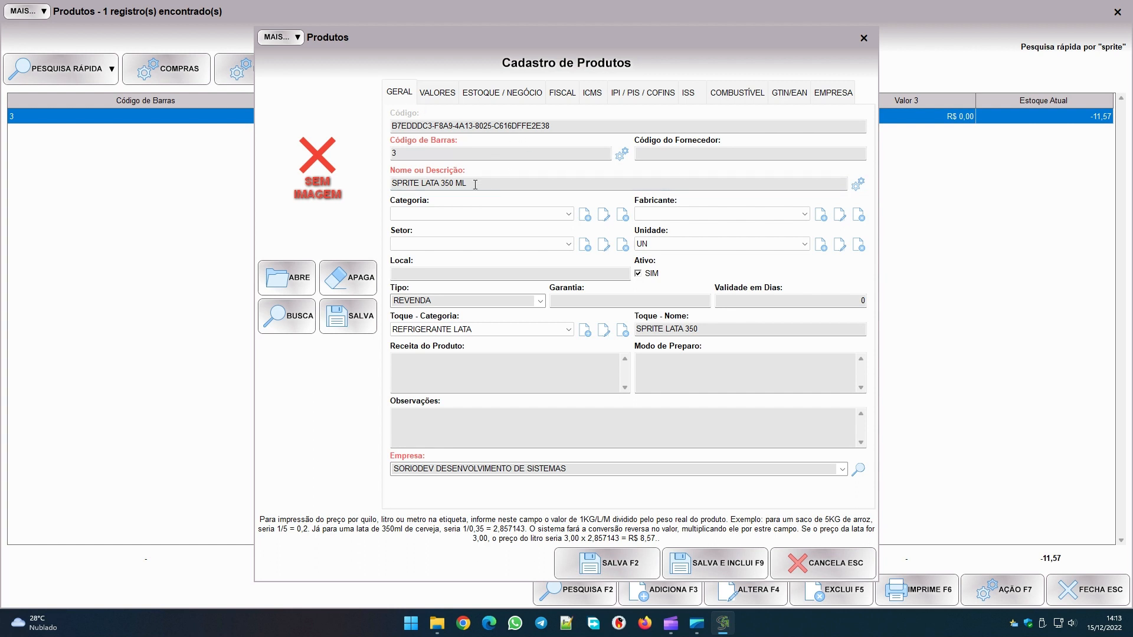
drag(441, 184, 454, 183)
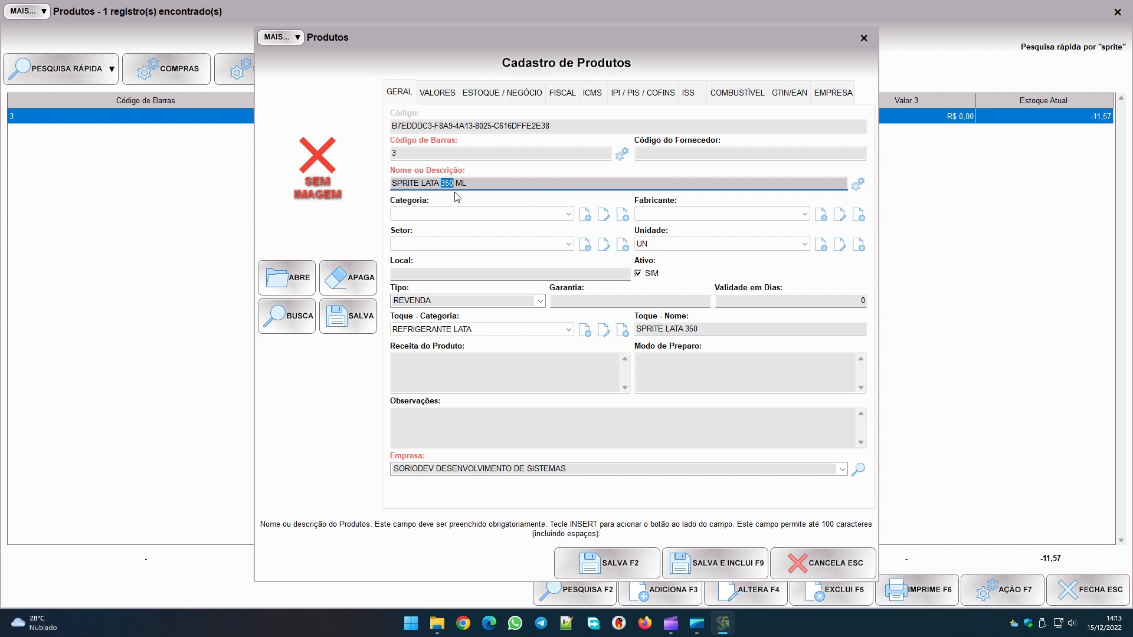
click(489, 93)
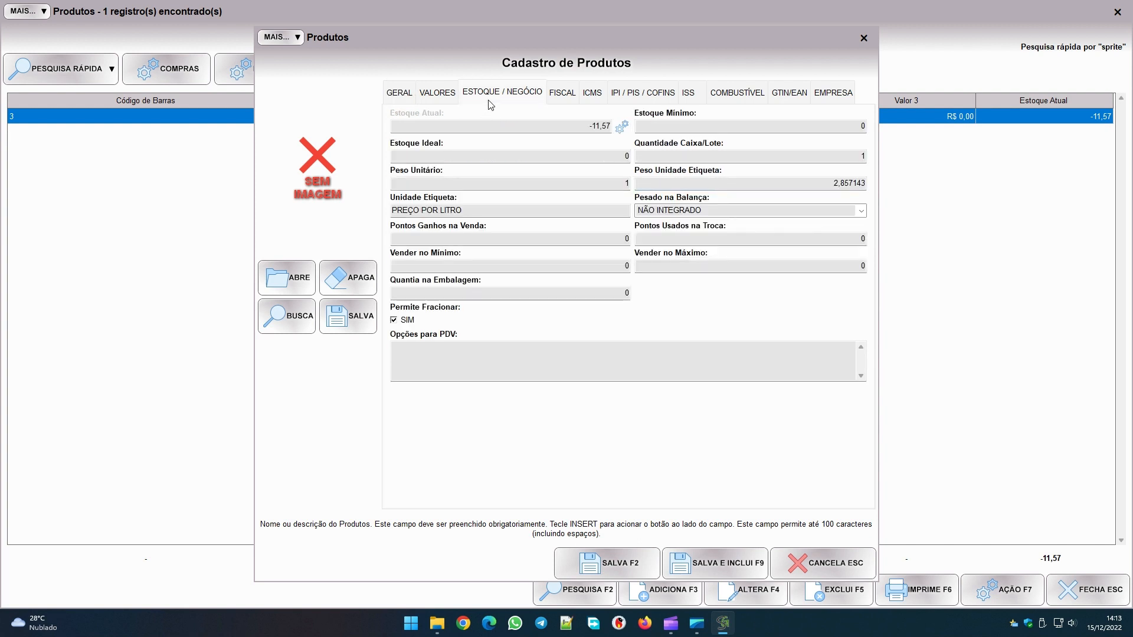
- Calculate 1 ÷ 0,35 in the Calculator, compare it with the product's label unit weight, and close the Calculator
key(XF86Calculator)
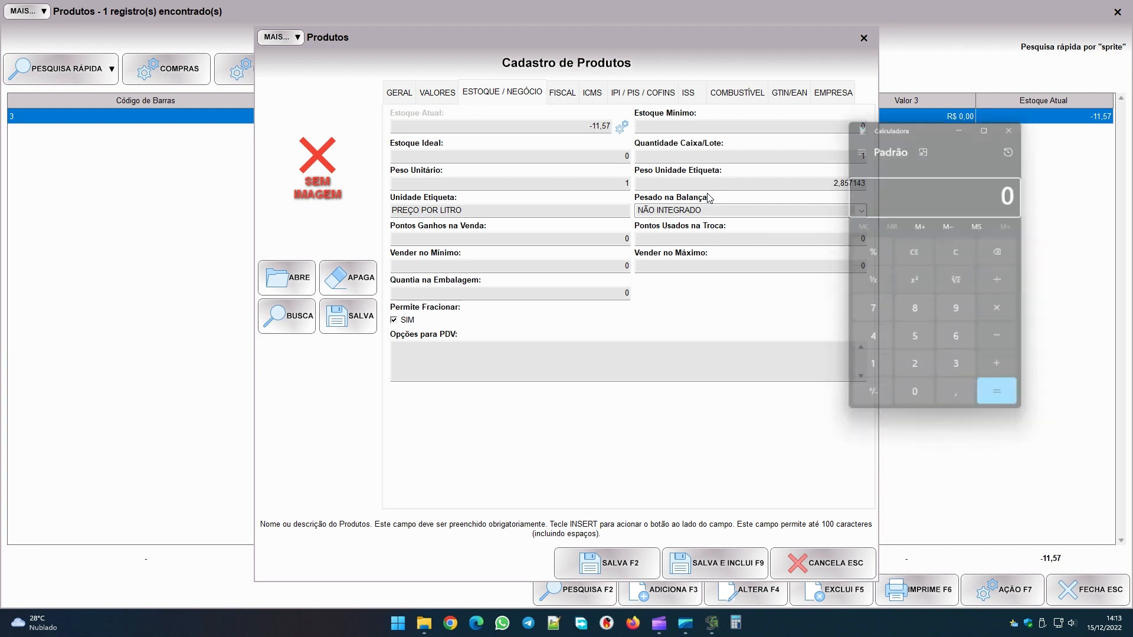
text(1)
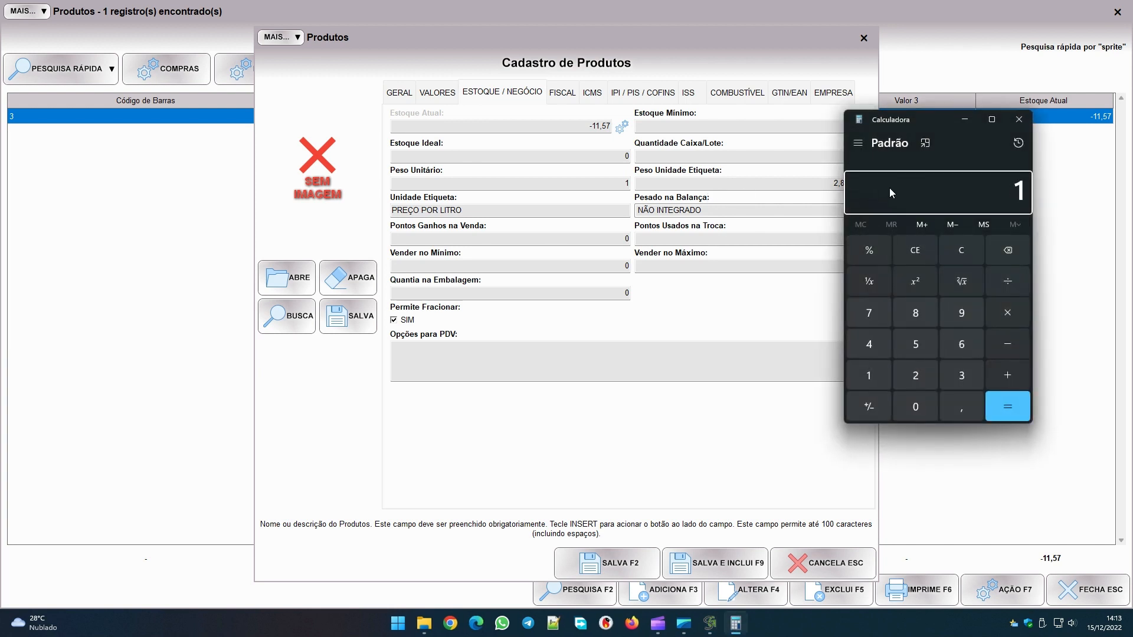
text(0,35)
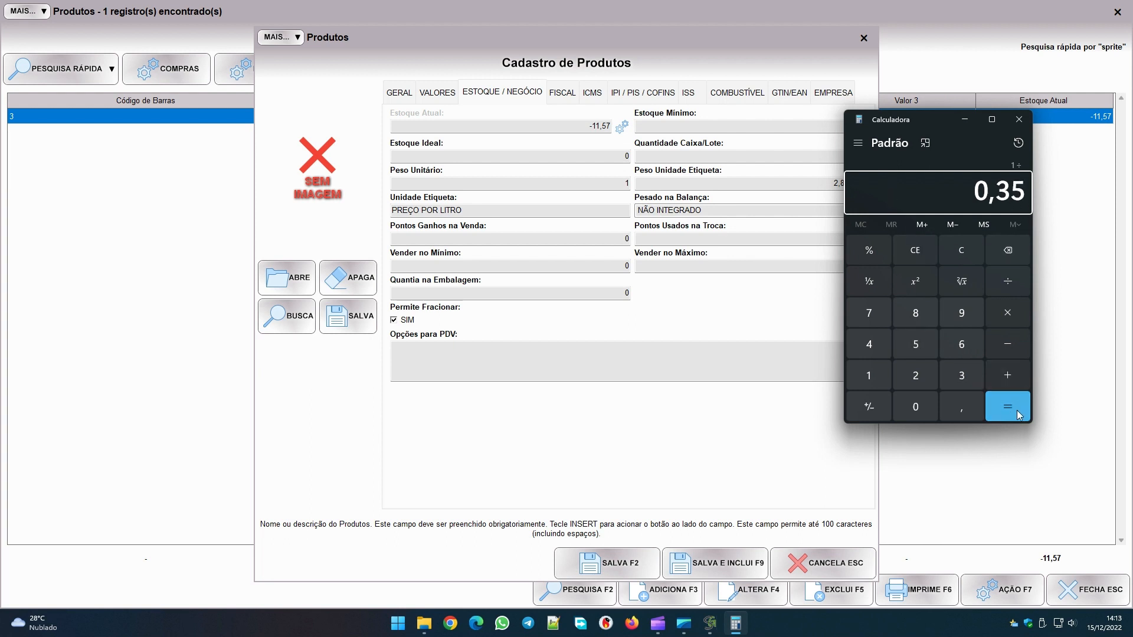
key(Return)
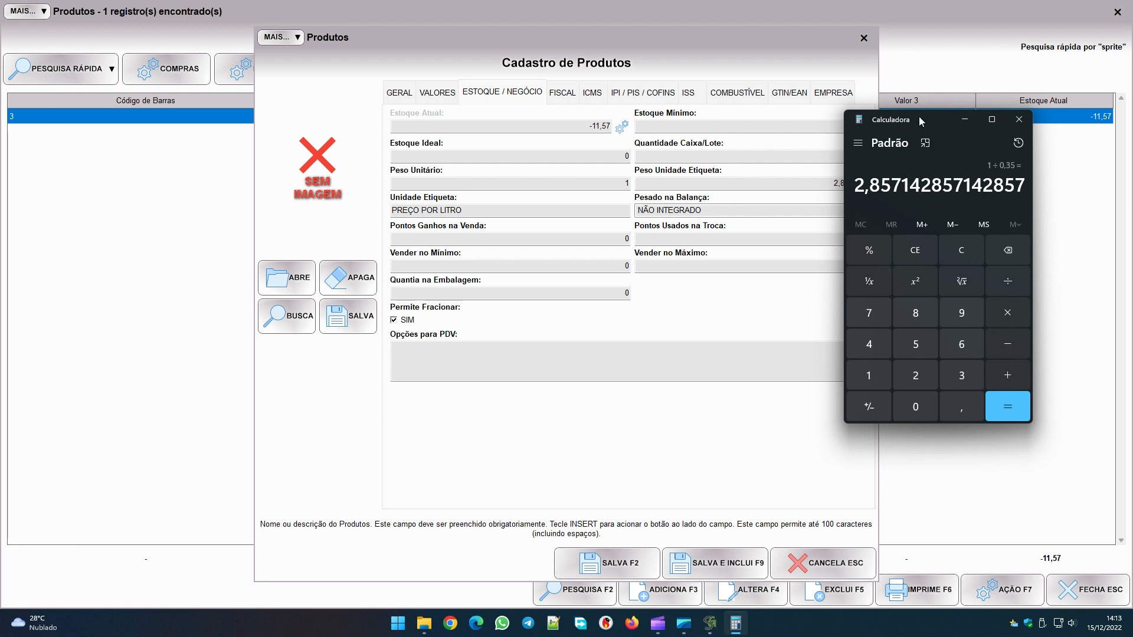
drag(919, 116, 971, 129)
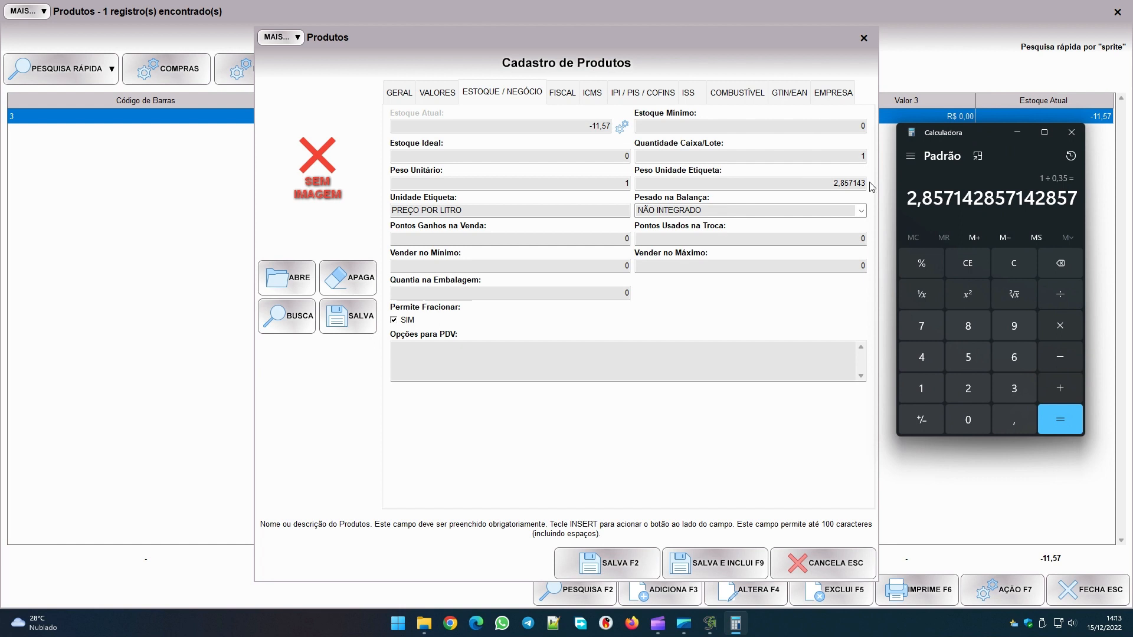
click(1080, 133)
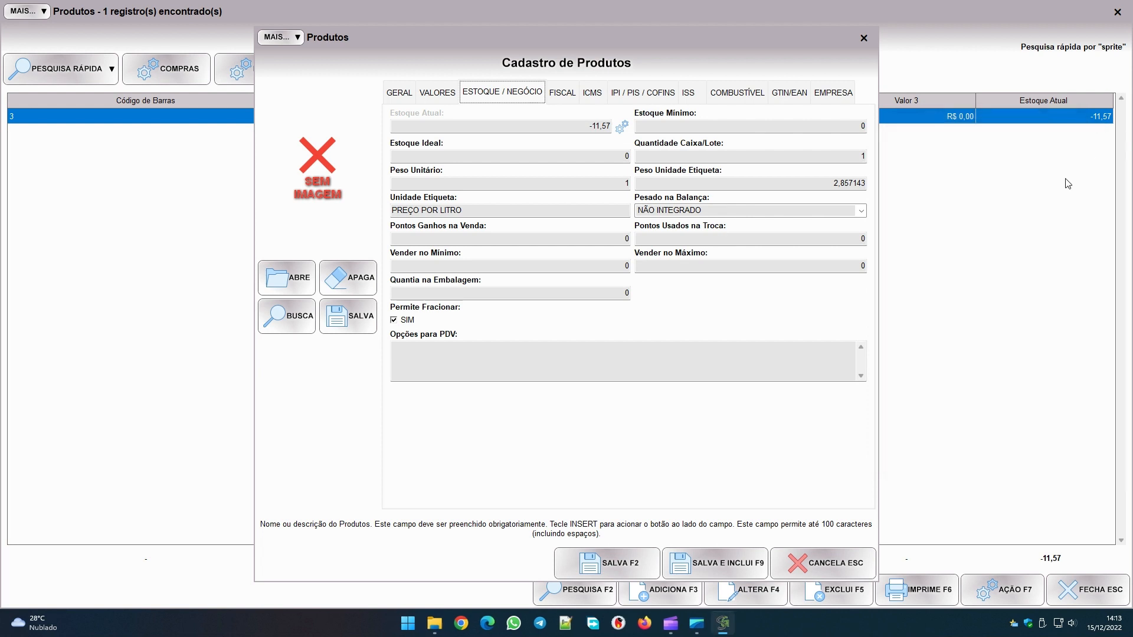
- Save the Sprite product and open the PREÇO DE GONDOLA label layout for editing
click(719, 181)
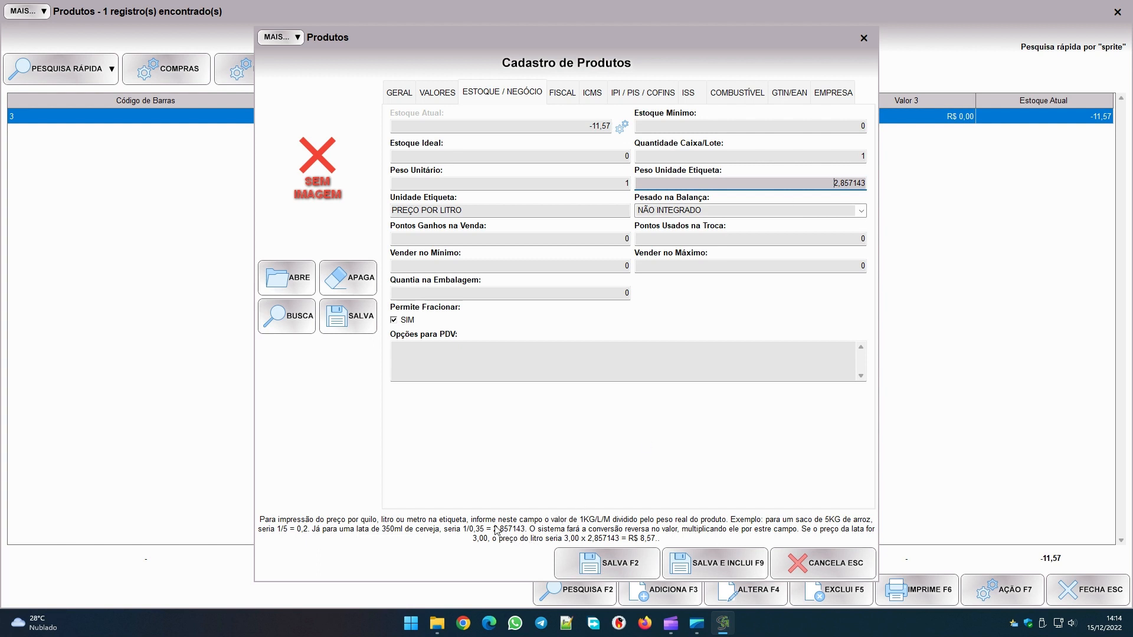
click(599, 570)
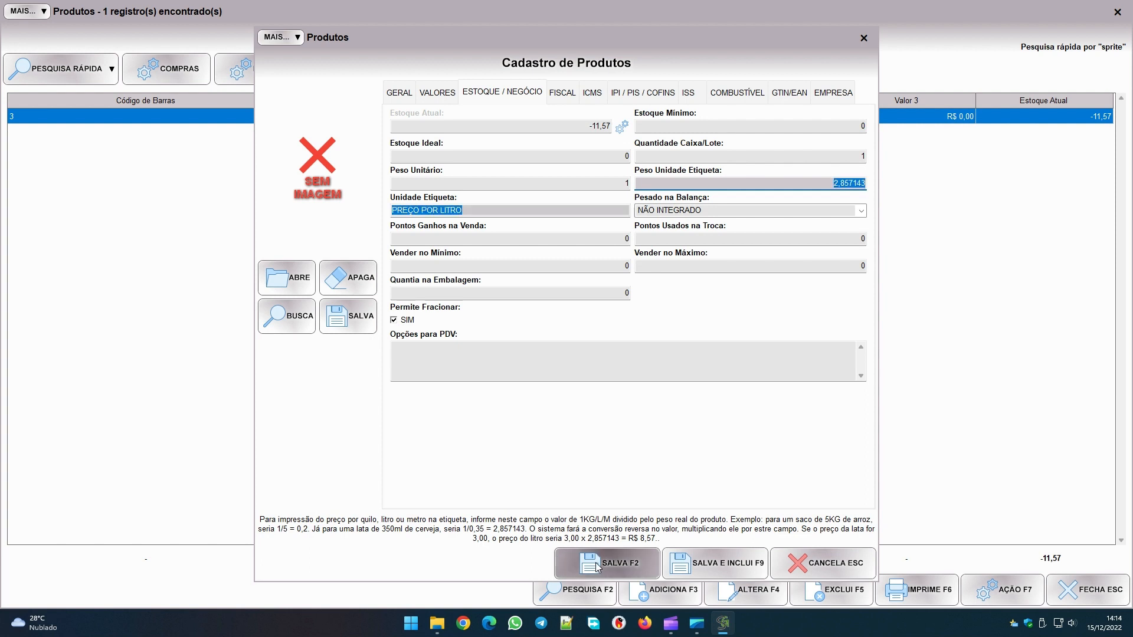
click(921, 594)
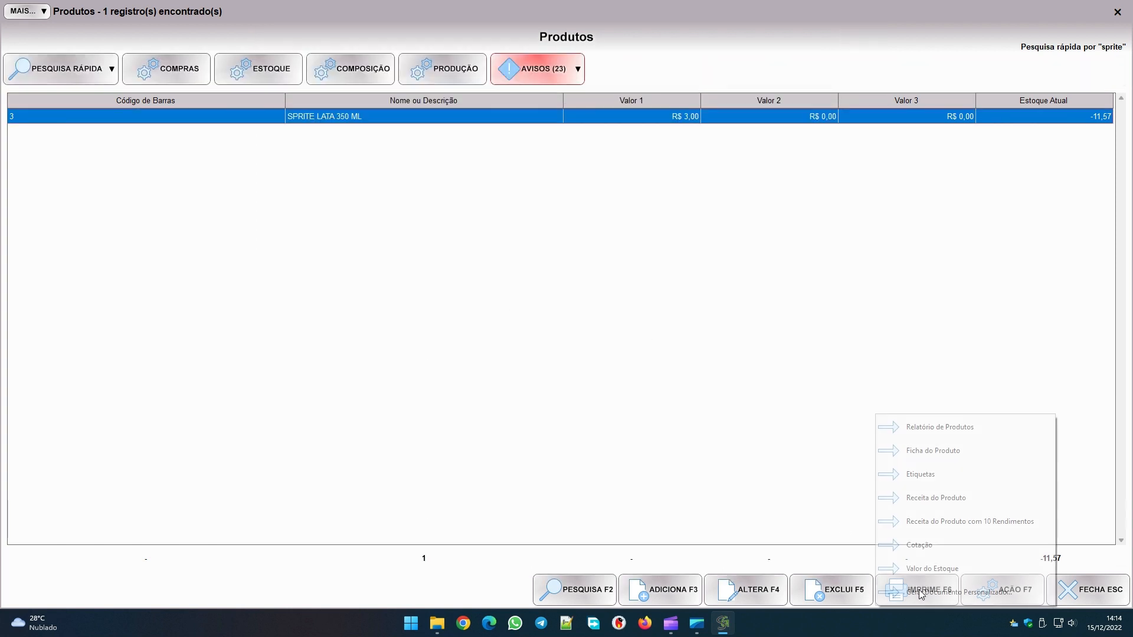
click(895, 479)
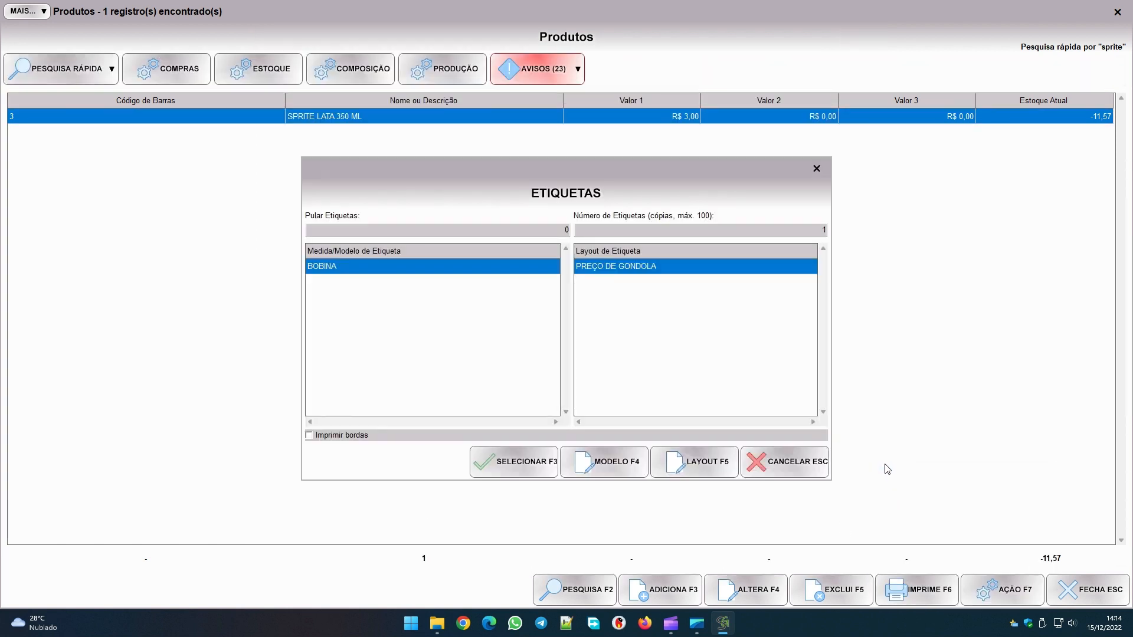
click(688, 463)
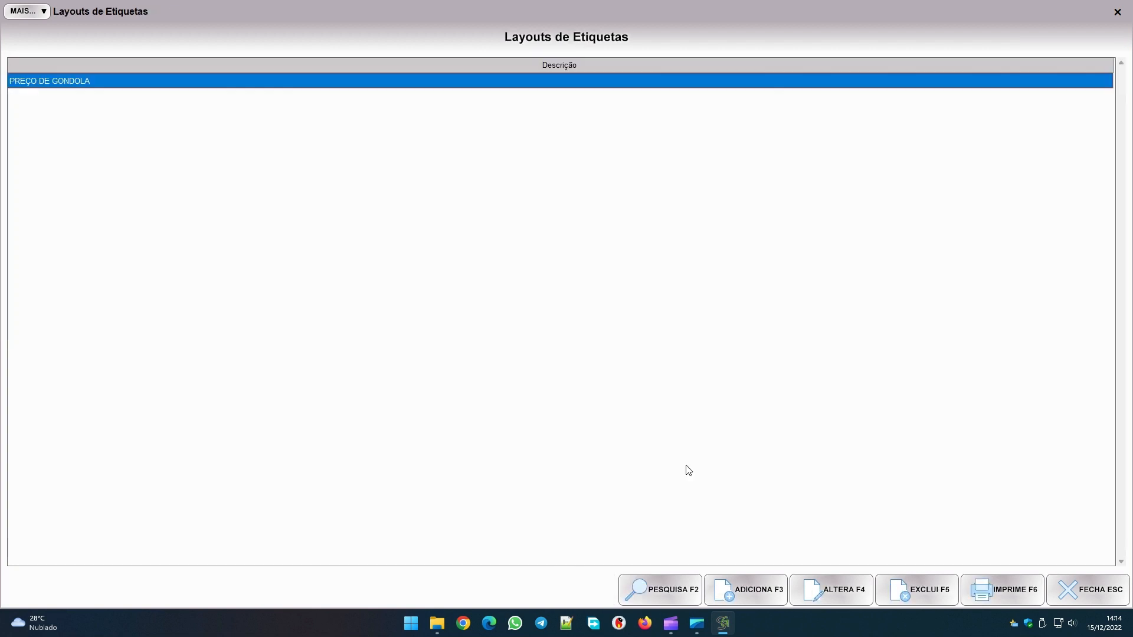
key(F4)
- Insert the Unidade Etiqueta field on a new line at the end of the label layout
click(596, 271)
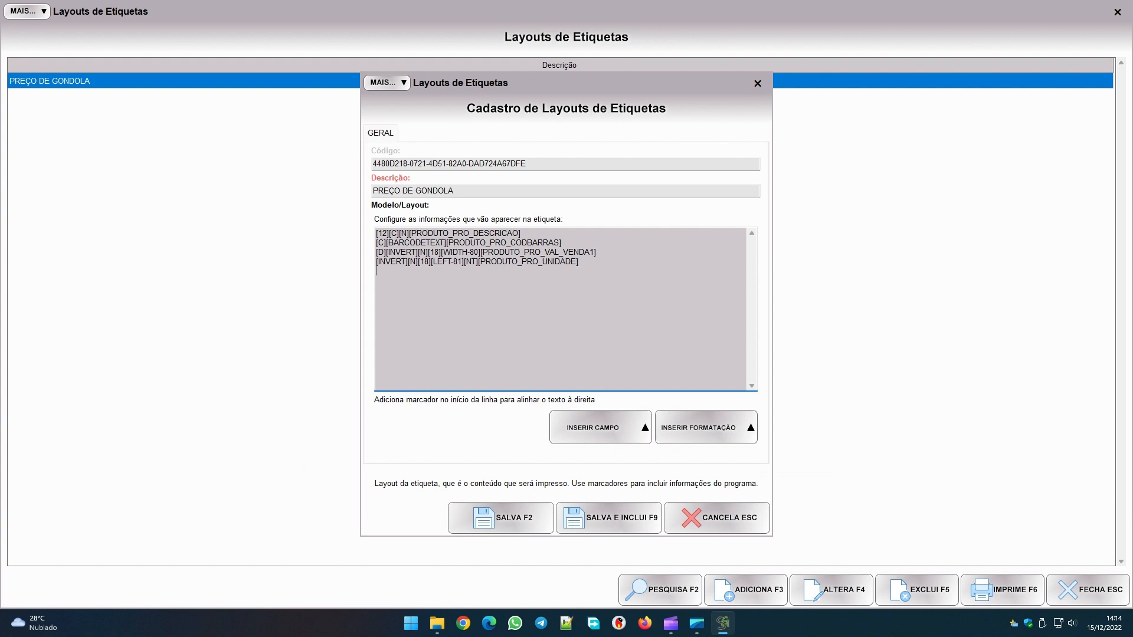
click(713, 429)
click(594, 429)
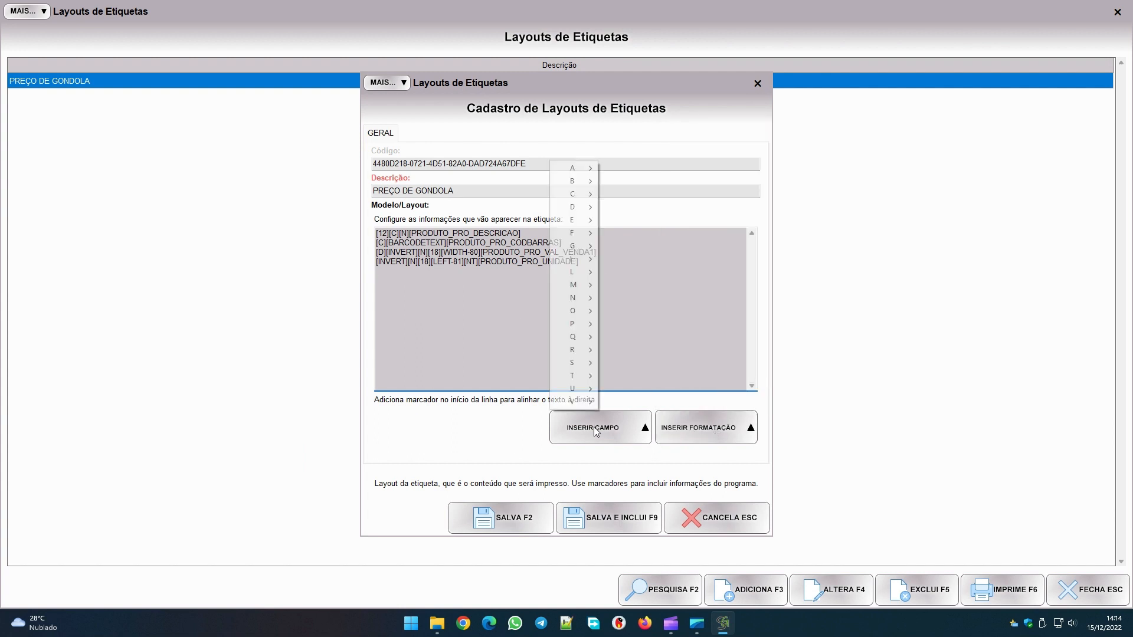
mouse_move(588, 412)
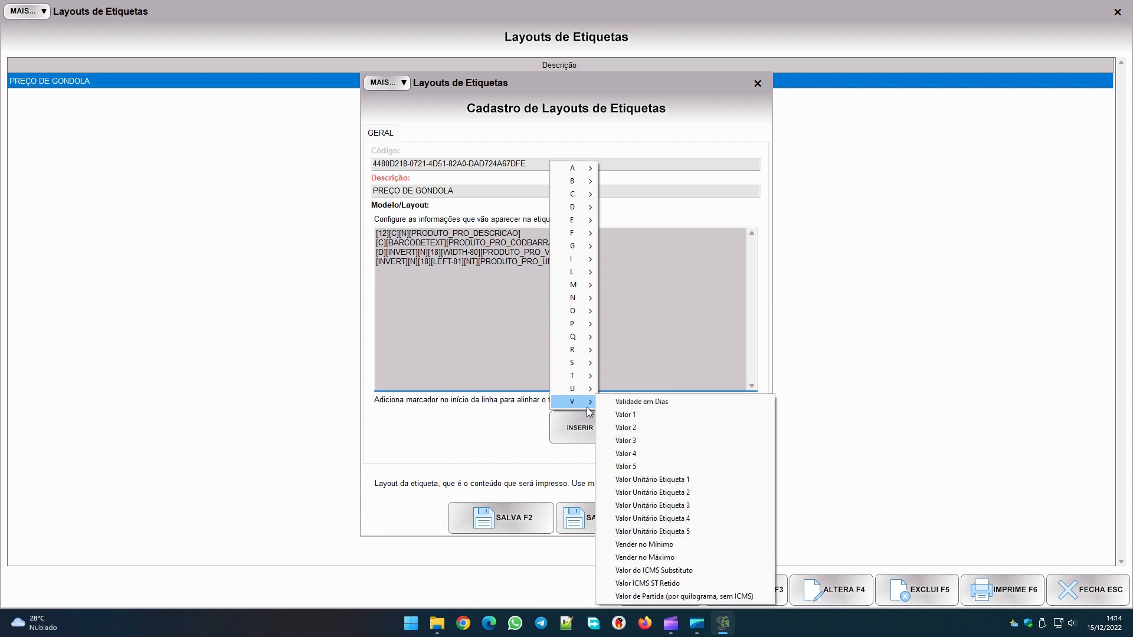
mouse_move(588, 391)
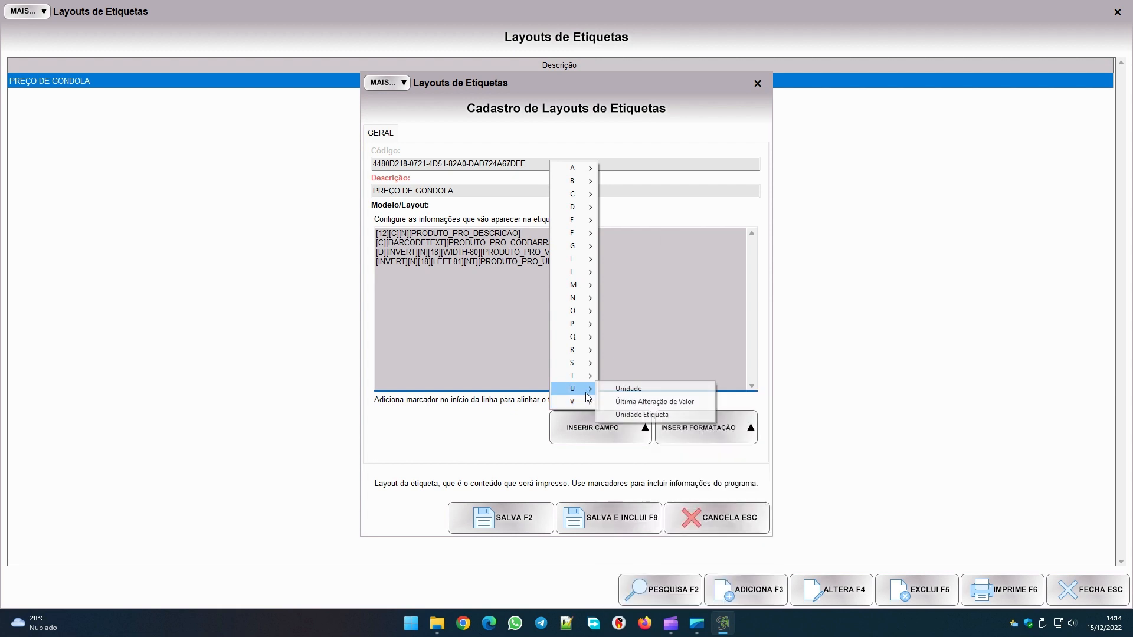
click(644, 415)
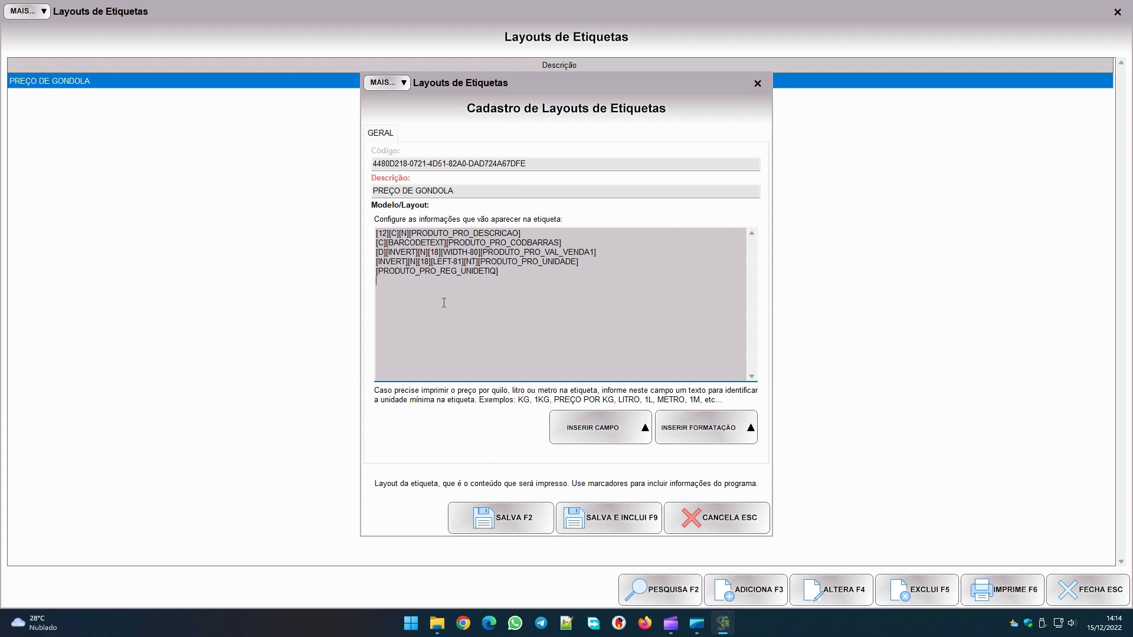
- Insert the Valor Unitário Etiqueta 1 field below the label unit field and format it to print on the previous field's line
click(633, 433)
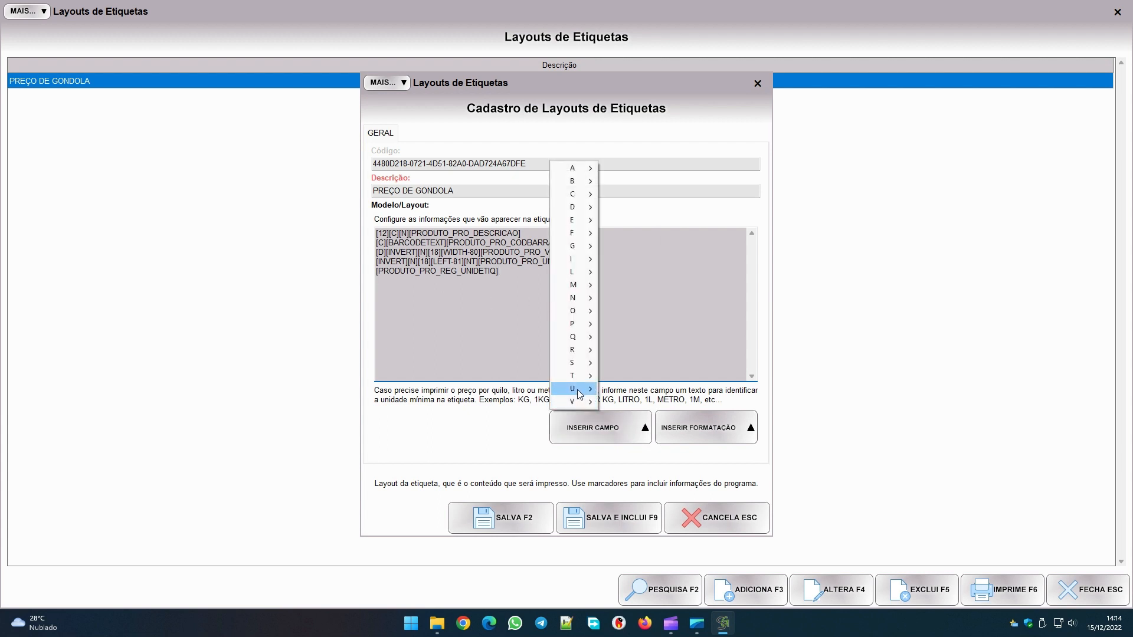
mouse_move(581, 402)
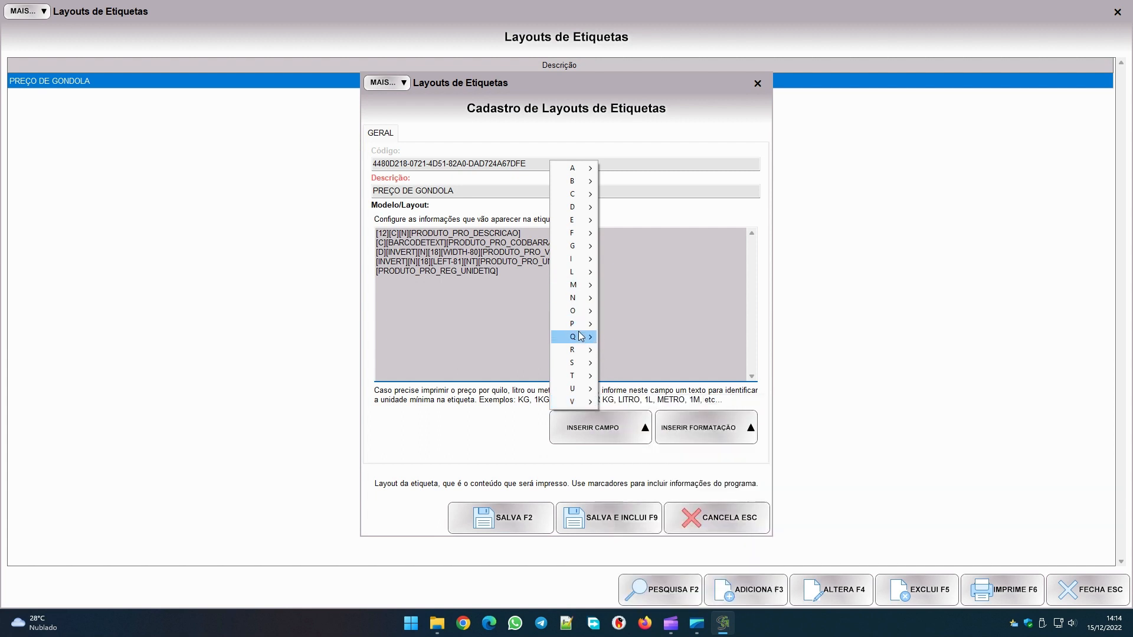
mouse_move(583, 330)
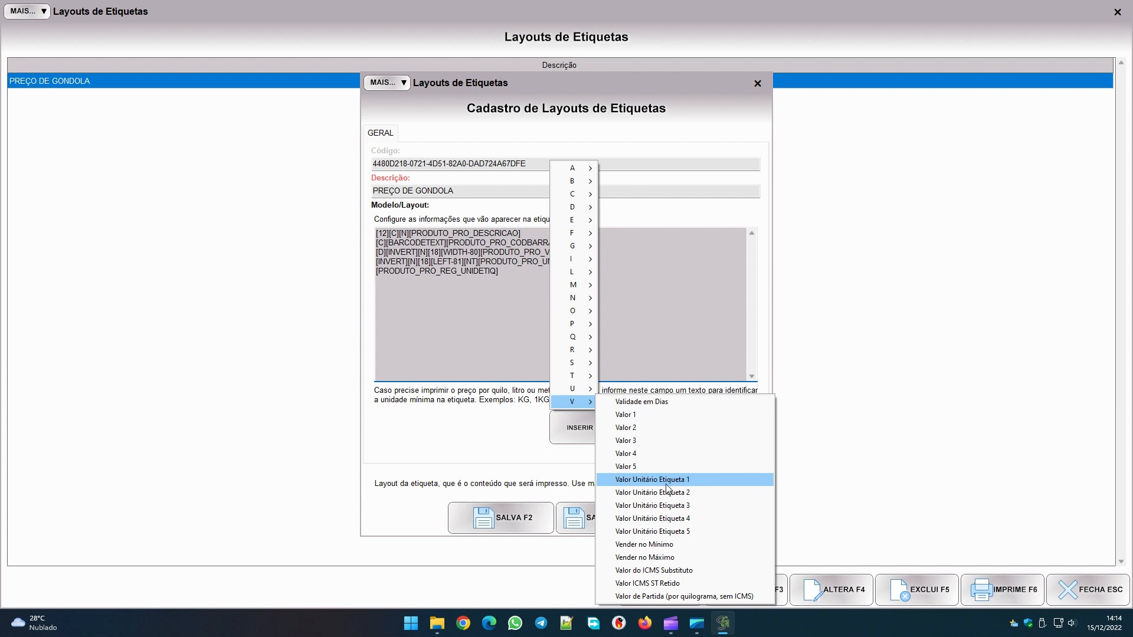
click(666, 484)
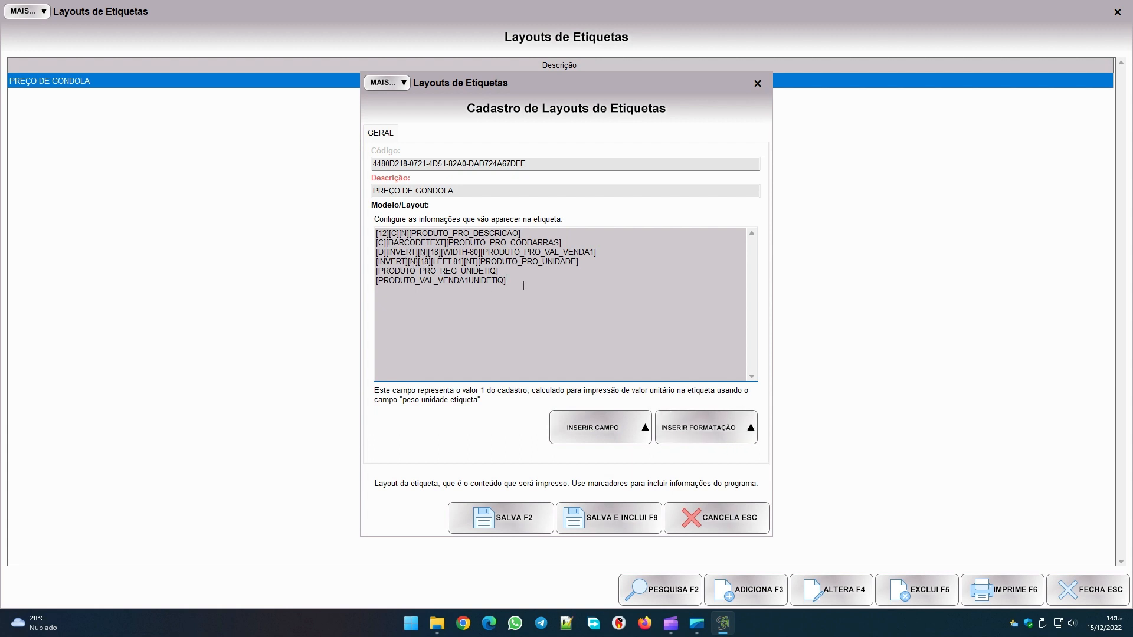
click(709, 430)
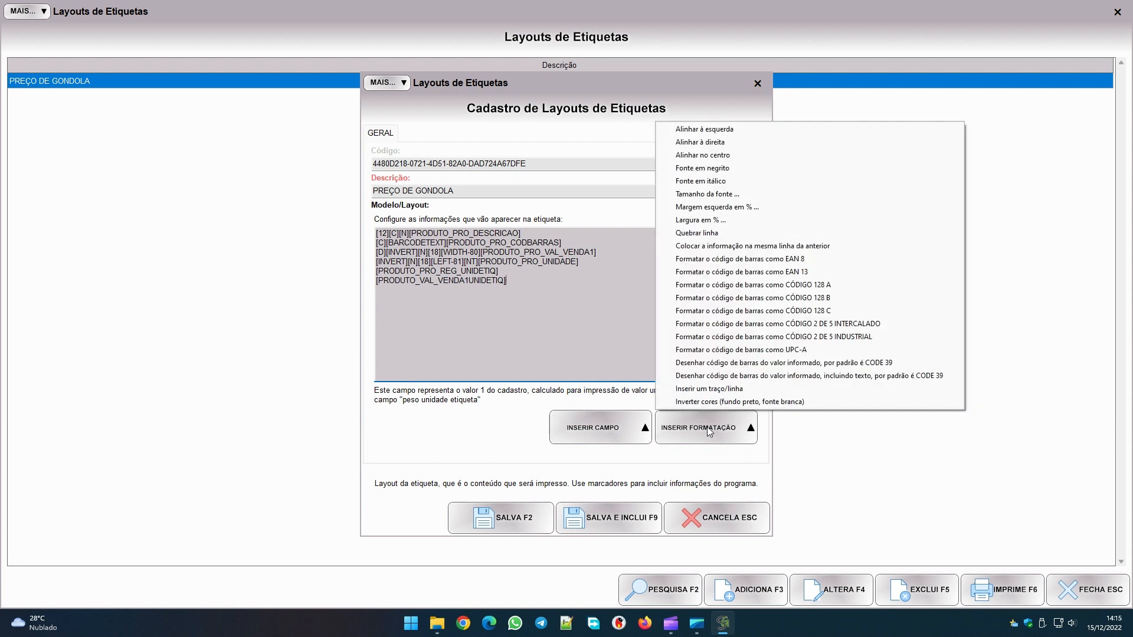
click(714, 250)
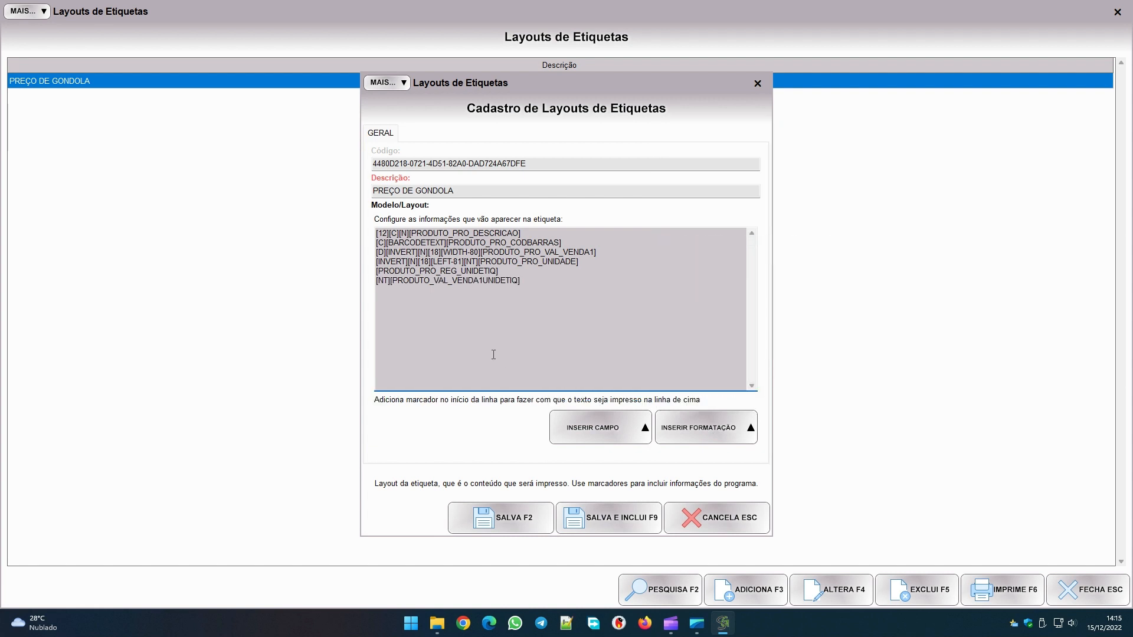
- Add a width marker to the label unit line and set it to 60%
click(506, 271)
click(723, 430)
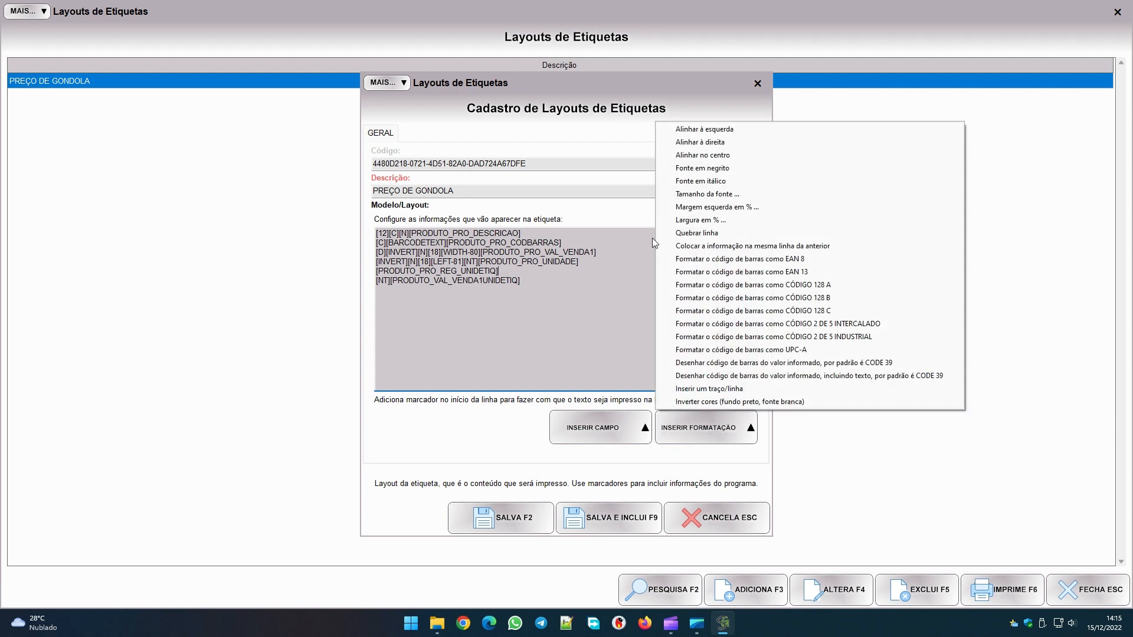
click(677, 221)
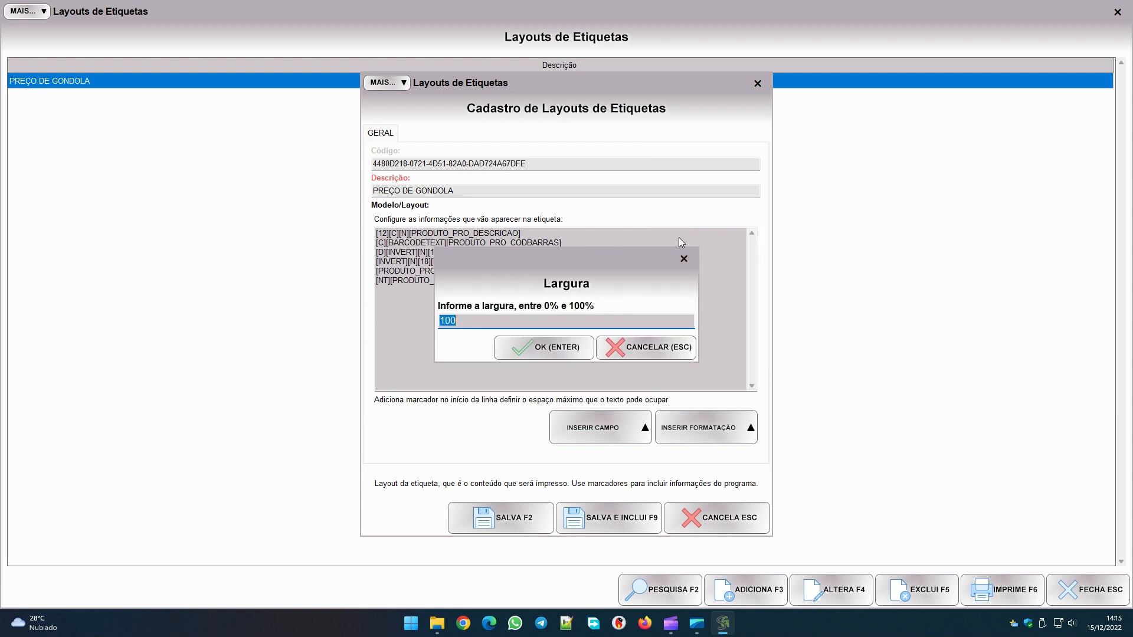
text(65)
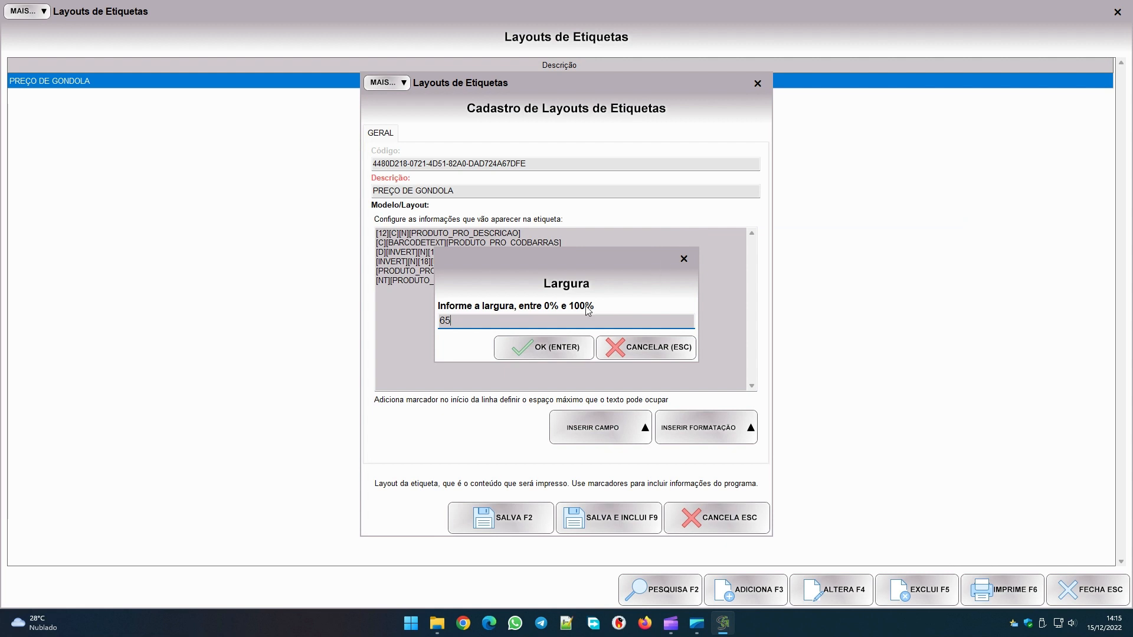
click(542, 348)
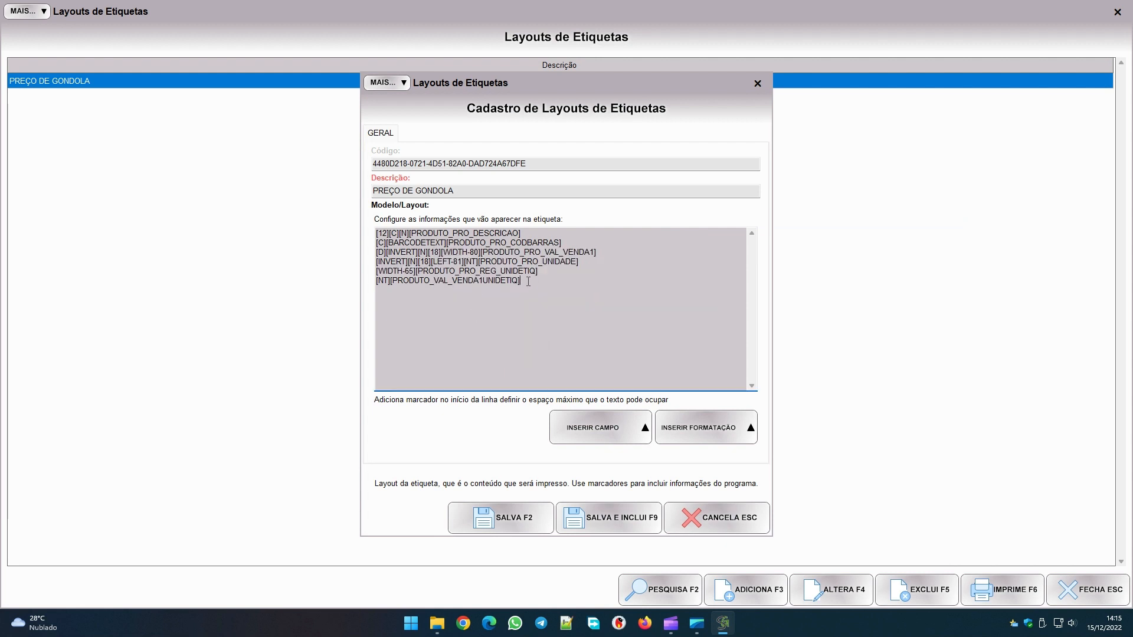
click(413, 271)
key(BackSpace)
text(0)
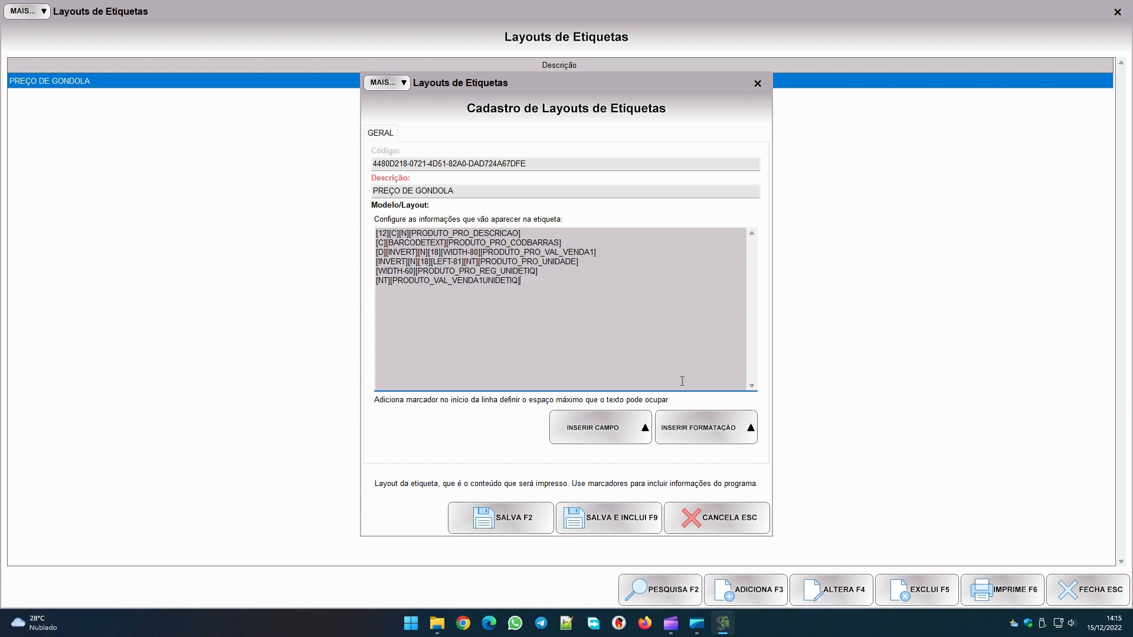
- Give the Valor Unitário Etiqueta 1 line a left margin of 61%
click(702, 427)
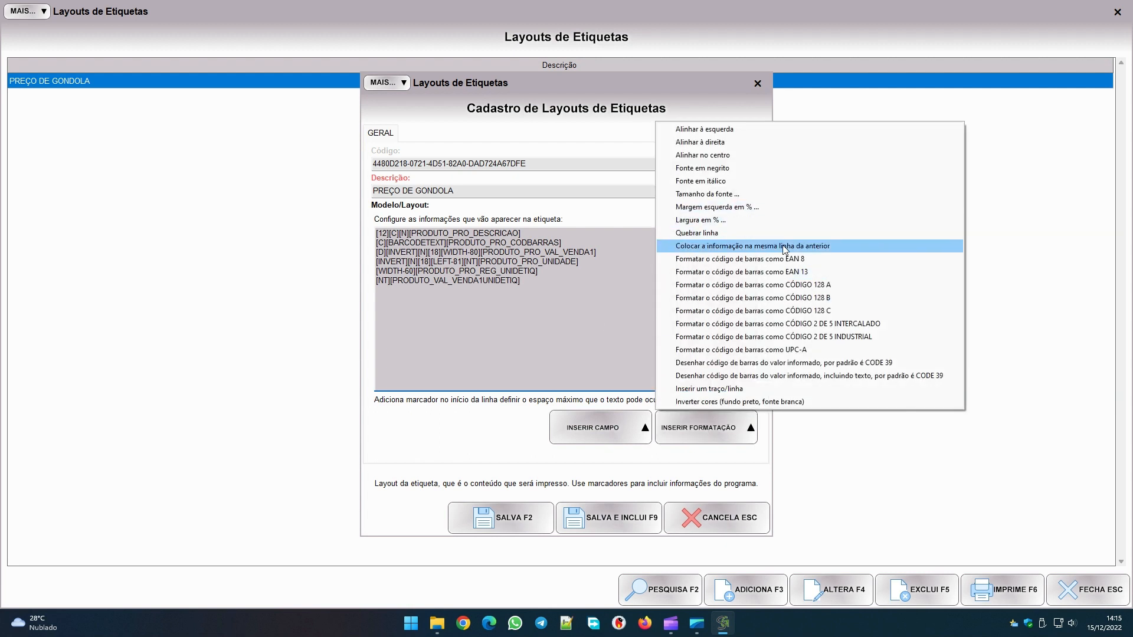
click(788, 207)
text(6)
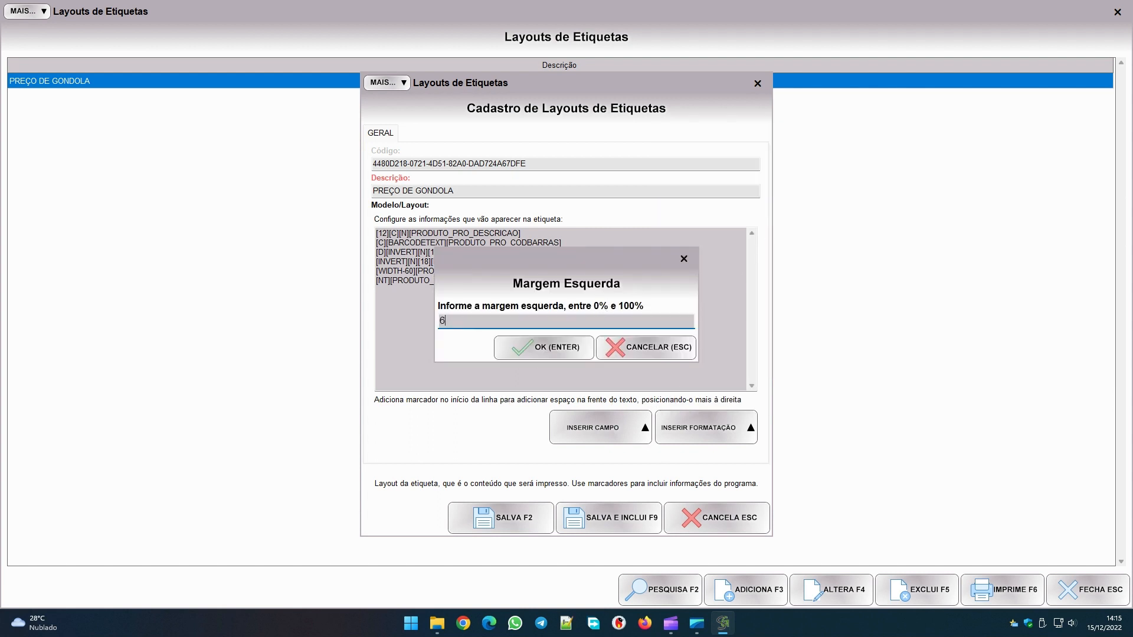
text(1)
click(563, 354)
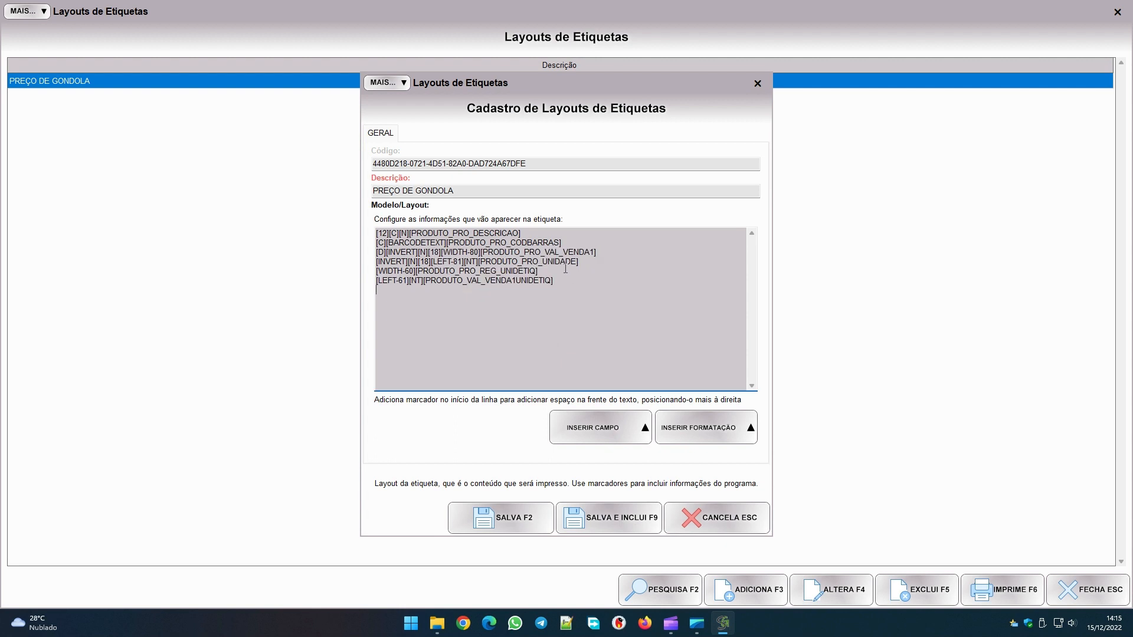
- Format the label unit line in bold
click(702, 427)
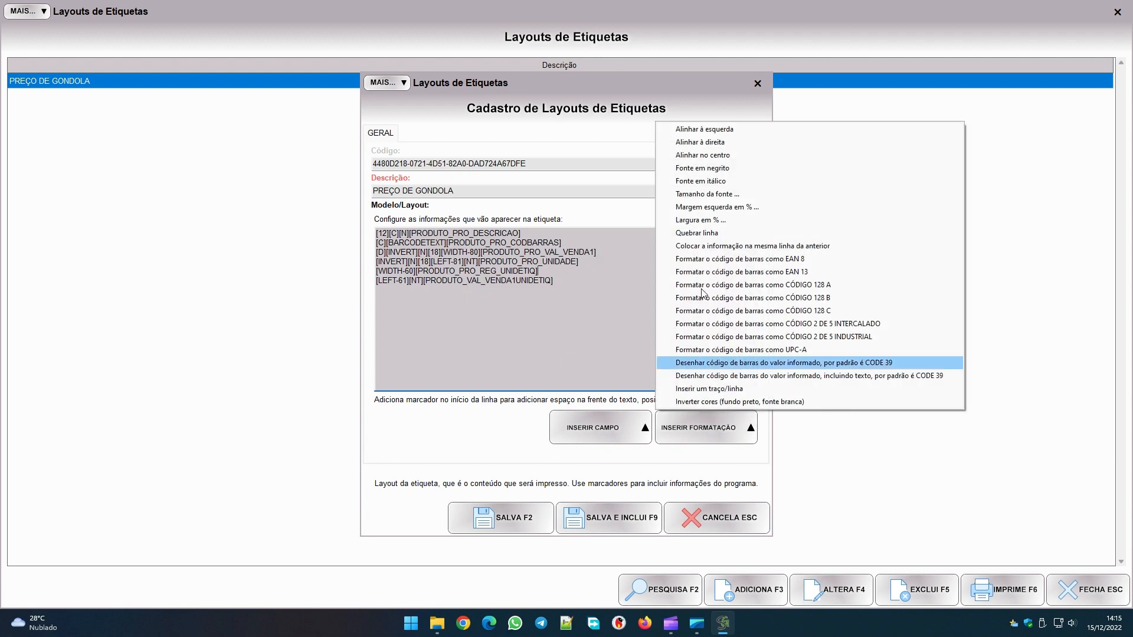
click(742, 171)
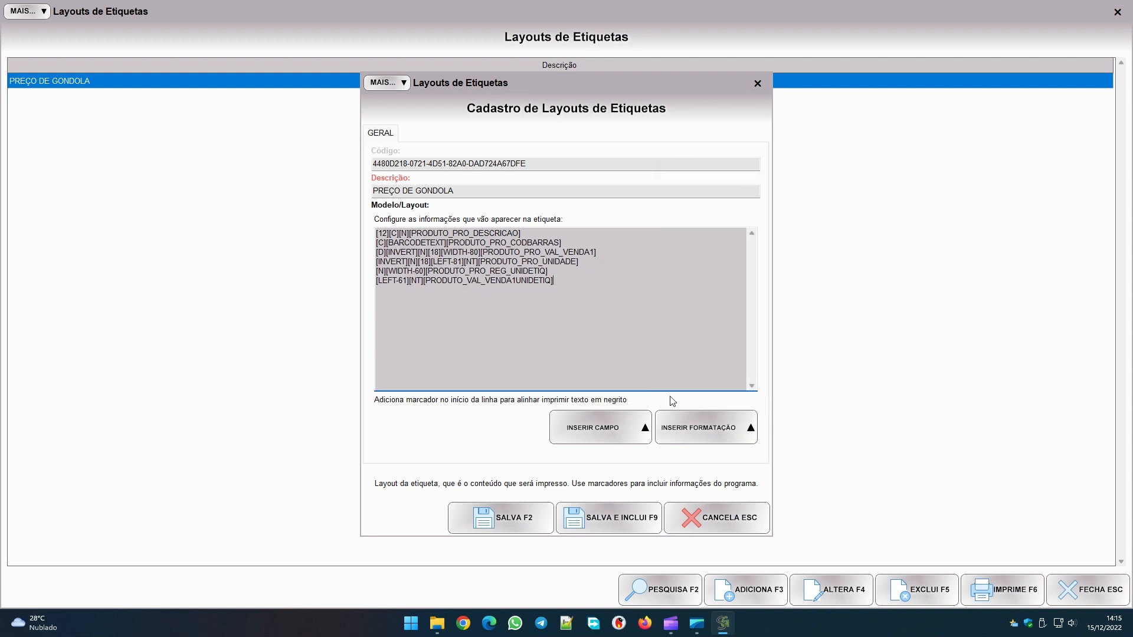
- Format the Valor Unitário Etiqueta 1 line in bold and set the font size of both it and the label unit line to 12
click(684, 426)
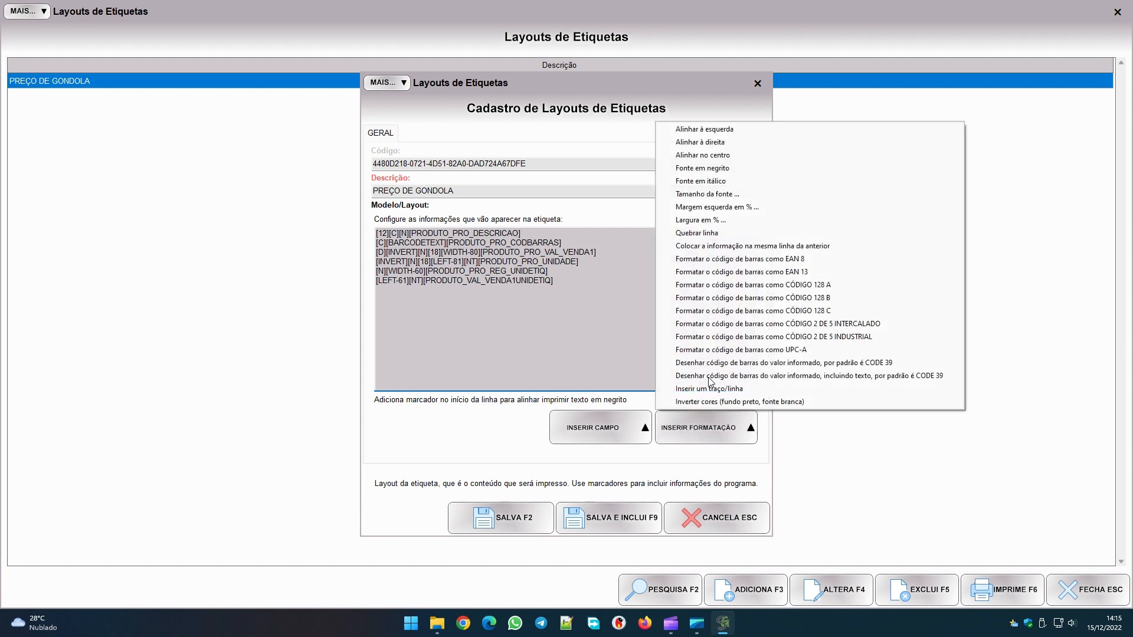
click(788, 170)
click(685, 420)
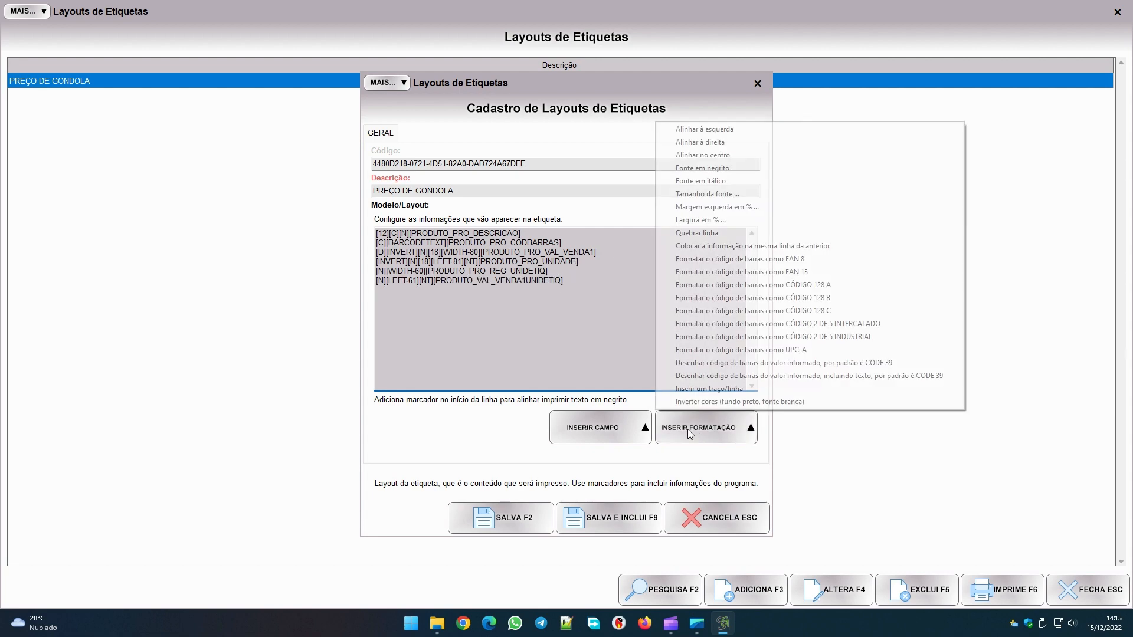
click(704, 196)
text(12)
key(Return)
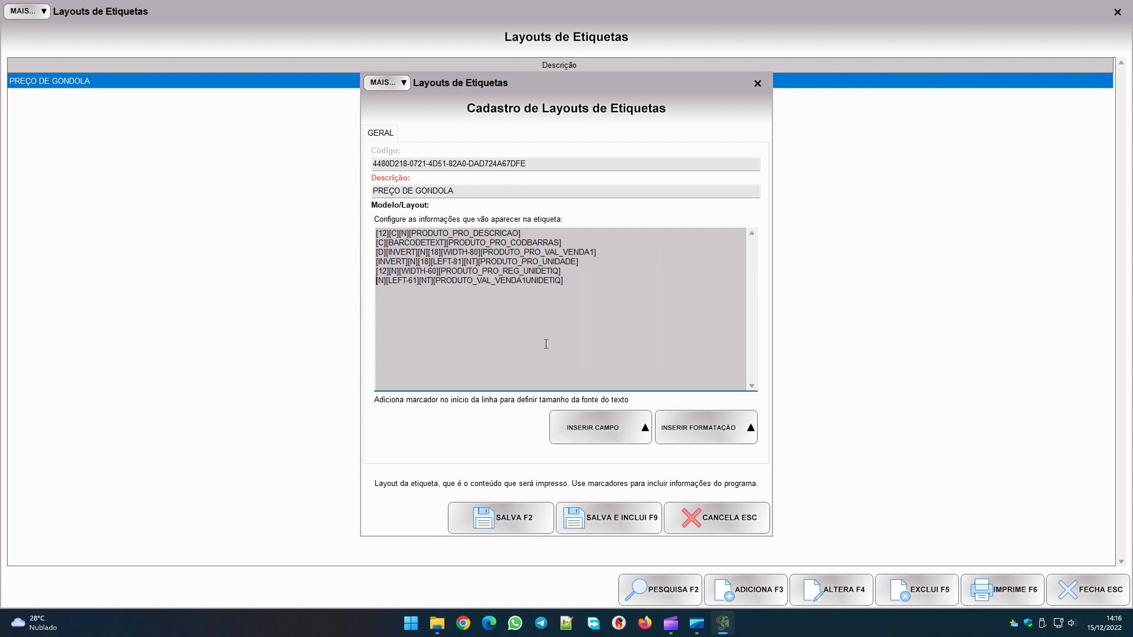
click(690, 428)
click(731, 197)
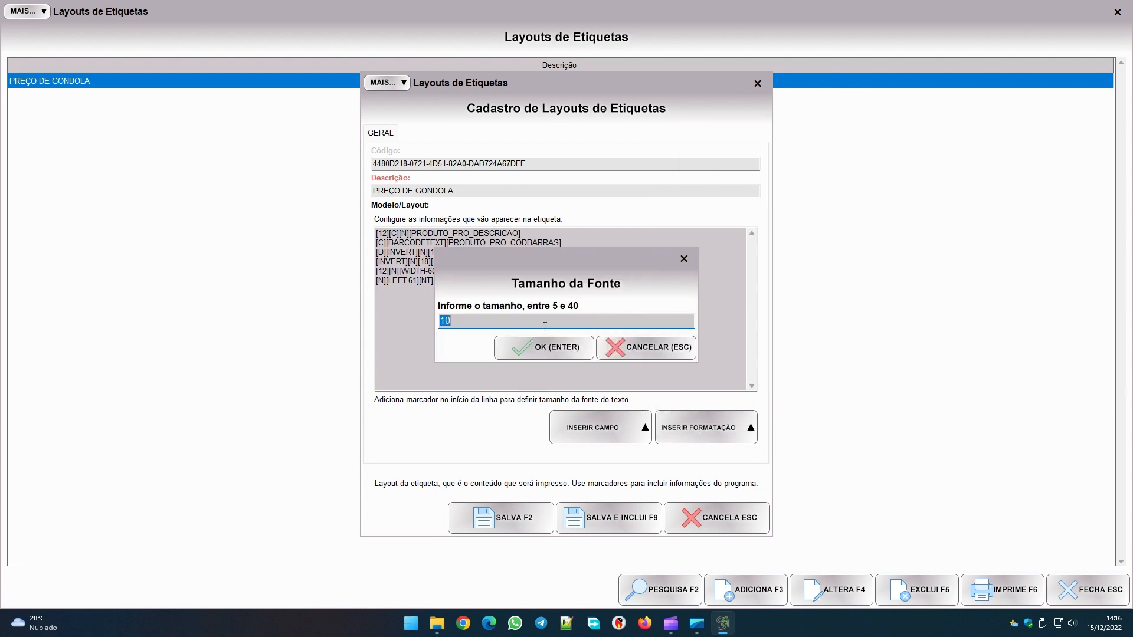
text(12)
click(536, 344)
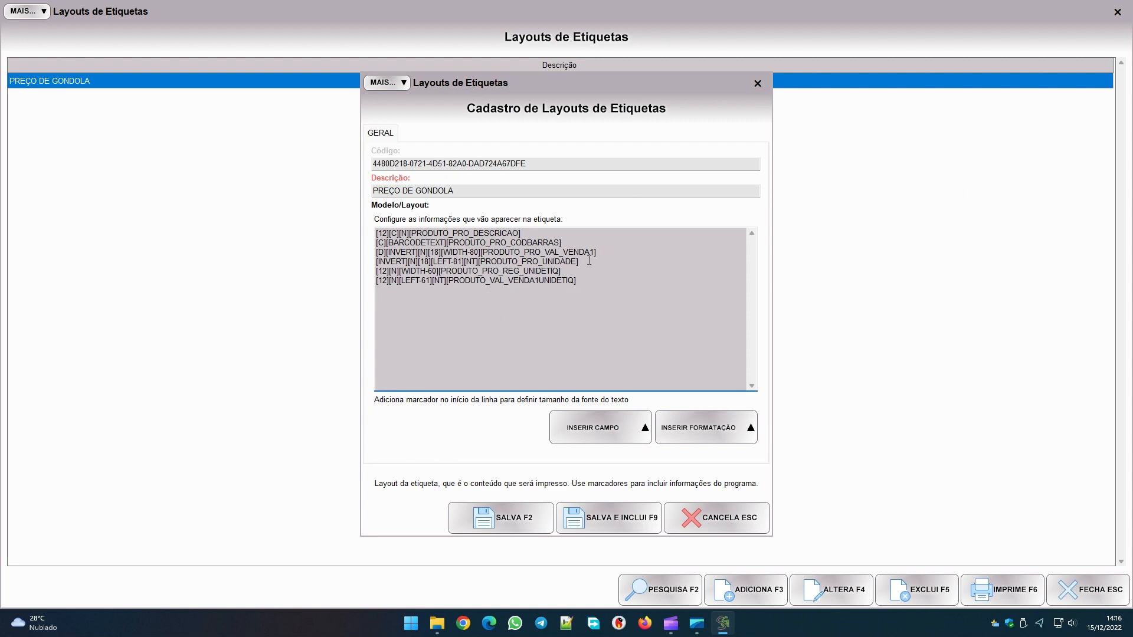
- Align the label unit line to the right and save the PREÇO DE GONDOLA layout
click(684, 434)
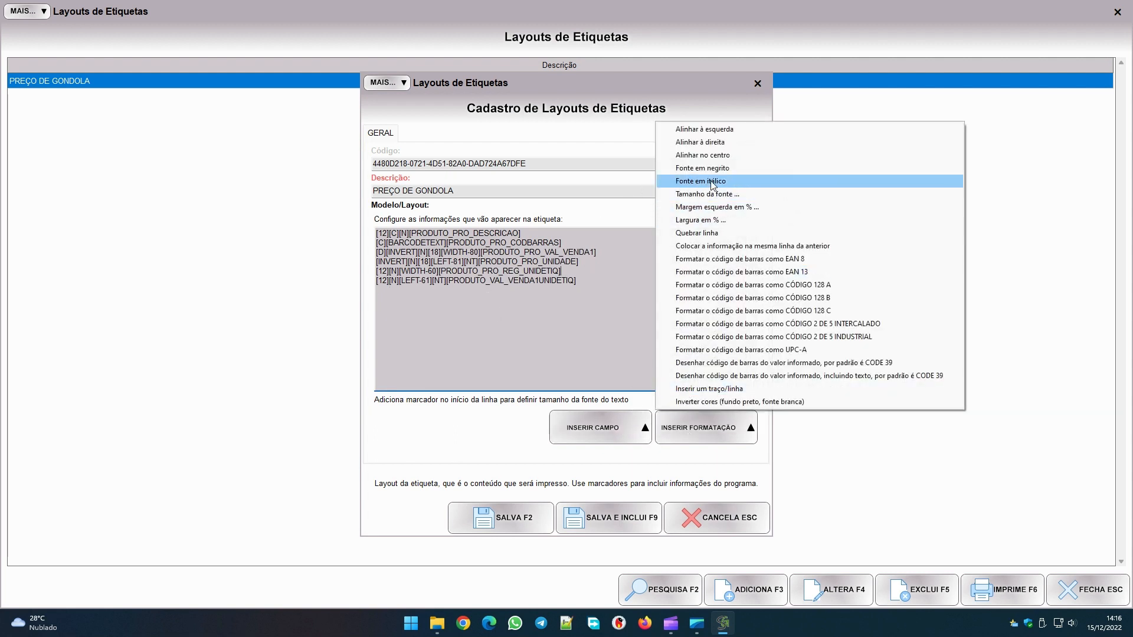
click(719, 142)
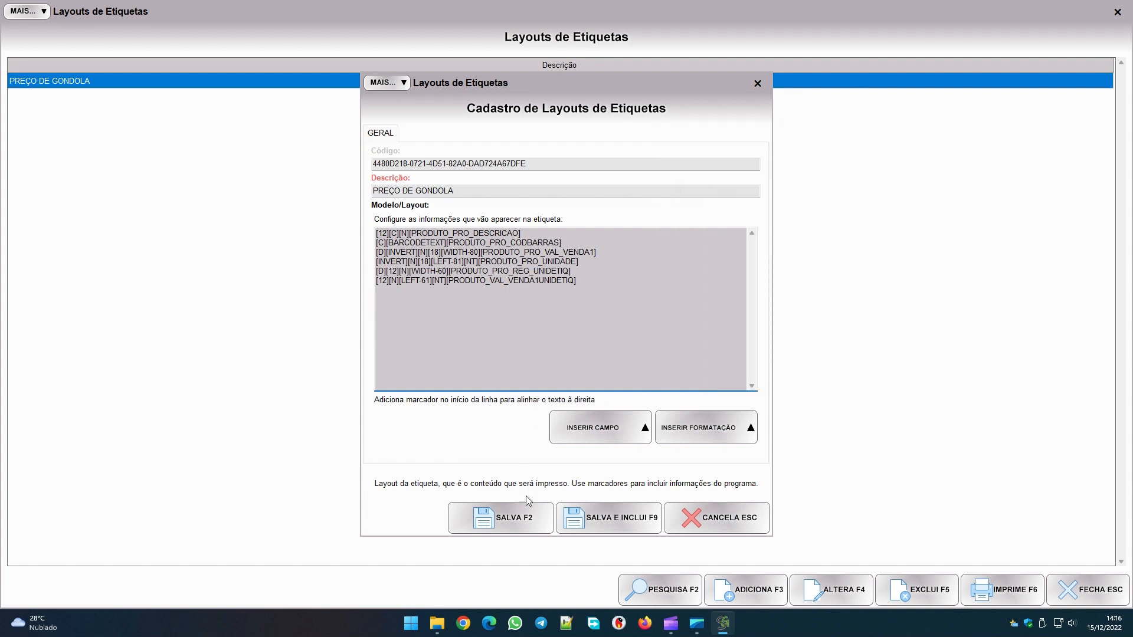
click(521, 519)
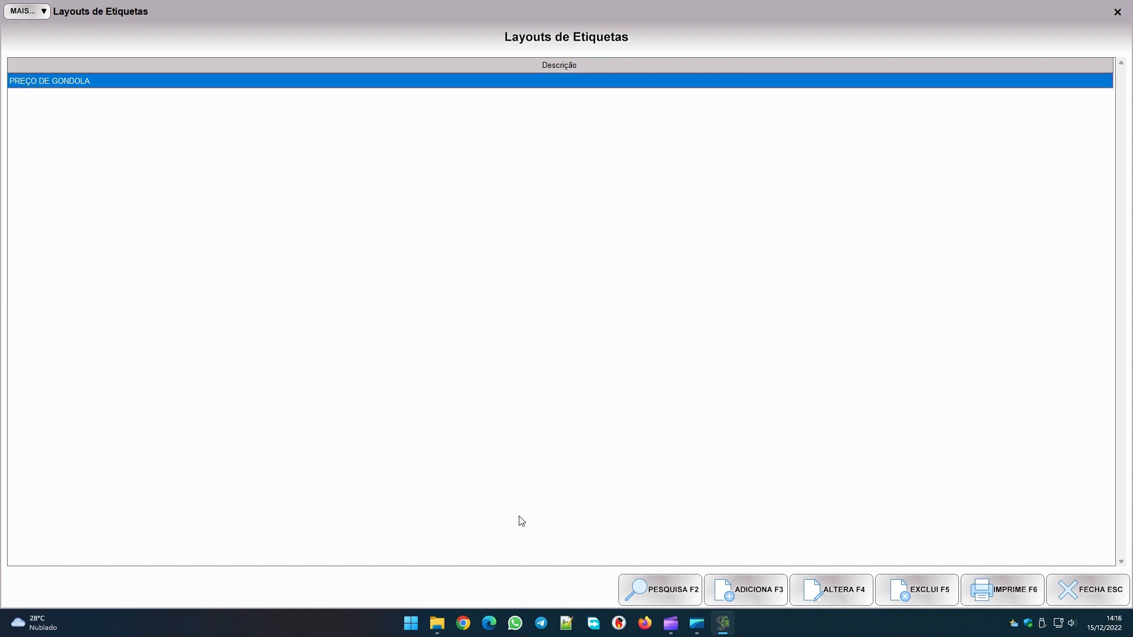
- Preview the SPRITE LATA 350 ML label with the BOBINA model and the PREÇO DE GONDOLA layout
click(1077, 592)
click(518, 461)
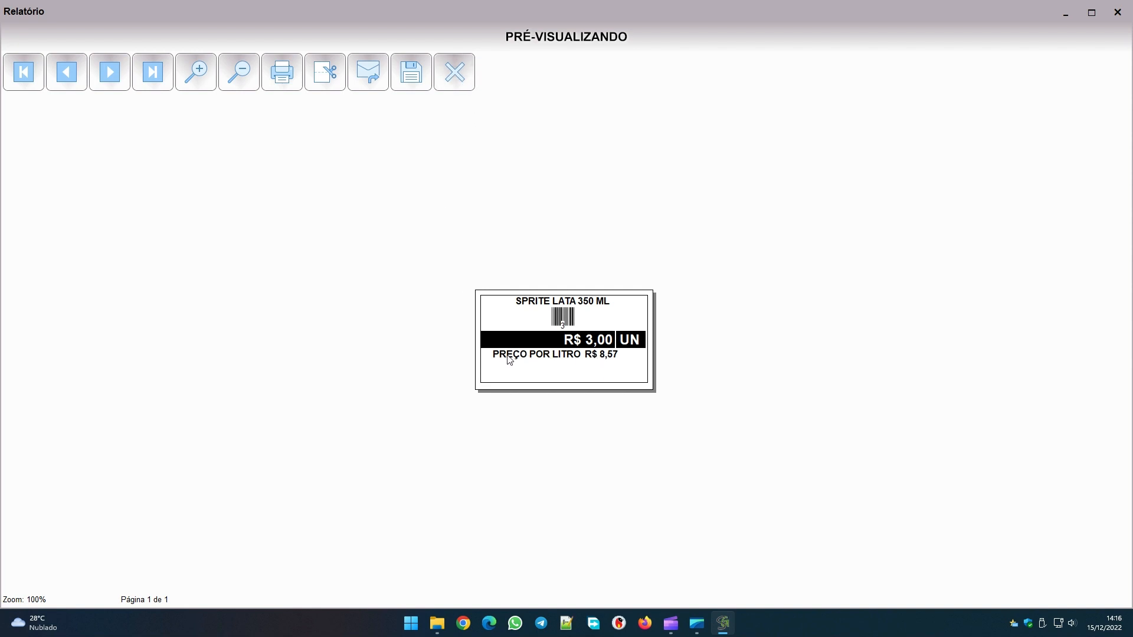
click(453, 81)
- Reopen the PREÇO DE GONDOLA layout from the product's label printing and set the label unit line's width to 65%
click(906, 590)
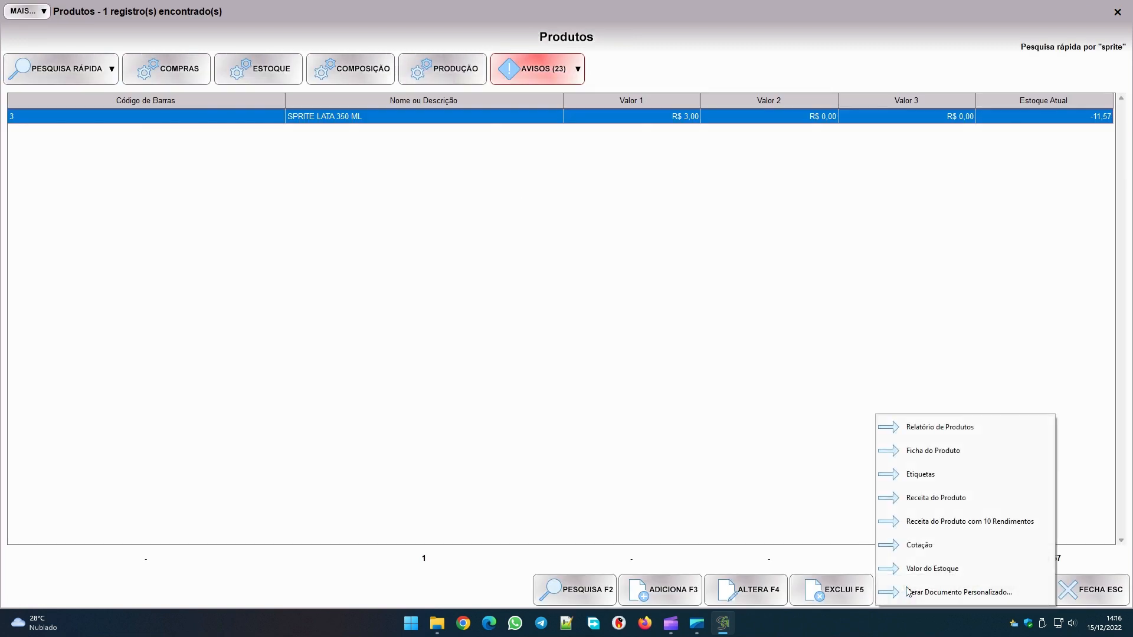
click(915, 478)
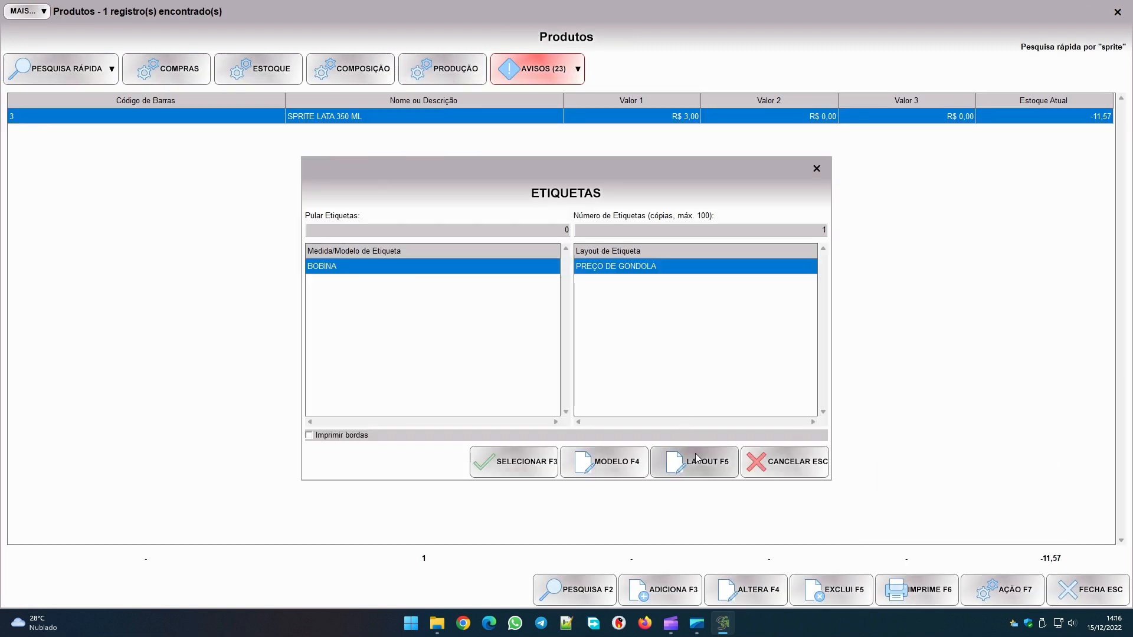
click(696, 460)
key(F4)
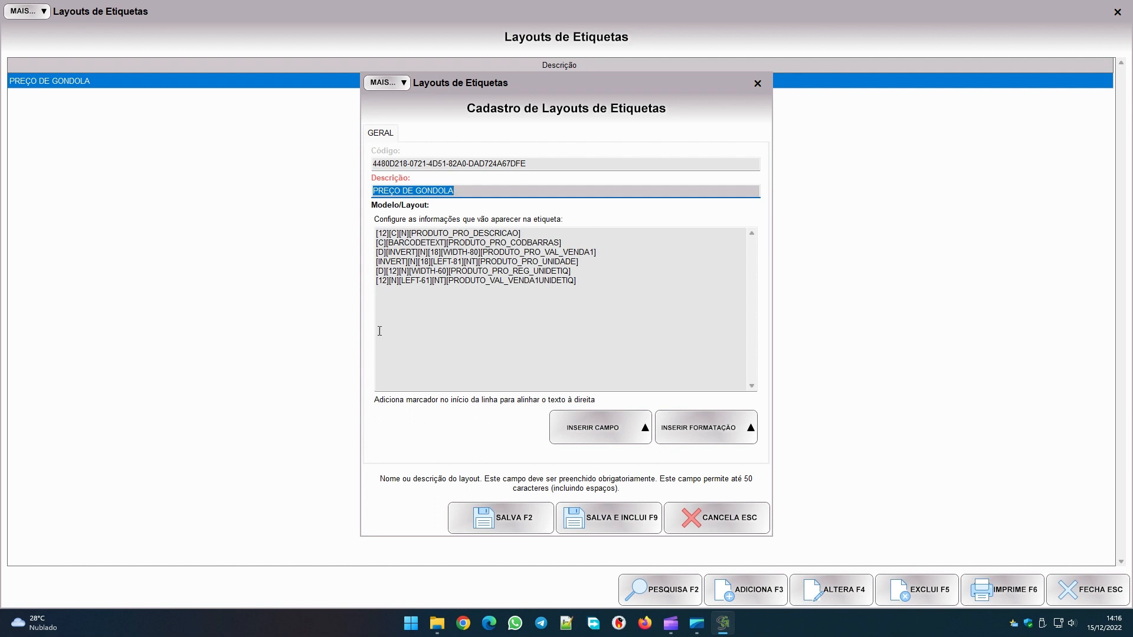
drag(411, 271, 447, 271)
click(441, 275)
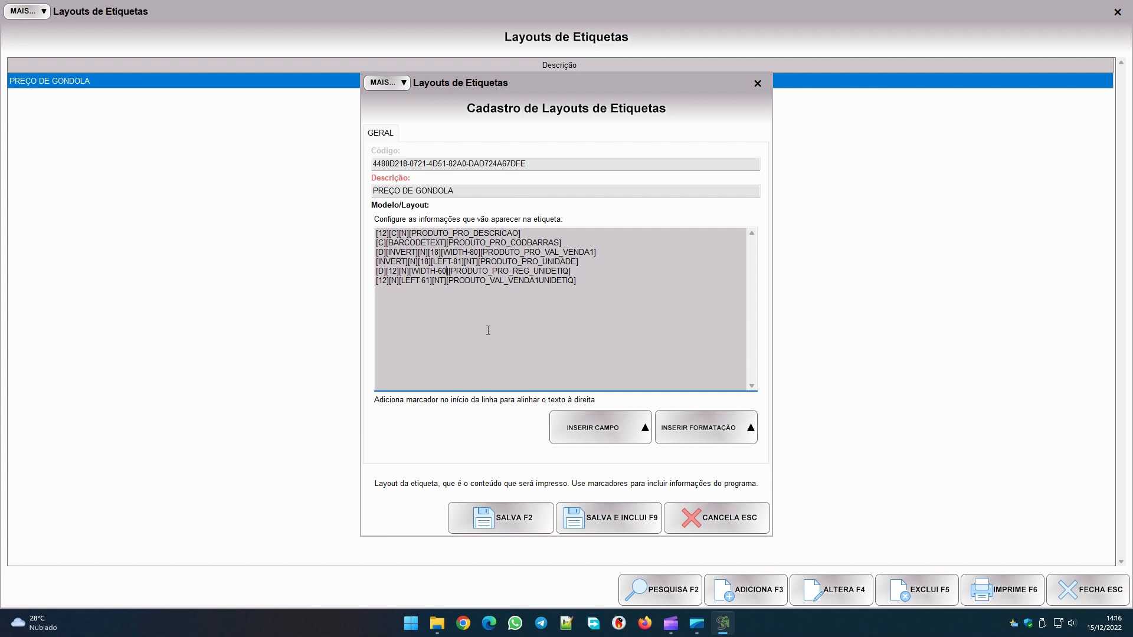
key(BackSpace)
text(5)
- Set the Valor Unitário Etiqueta 1 line's left margin to 66% and save the layout
drag(403, 280, 430, 281)
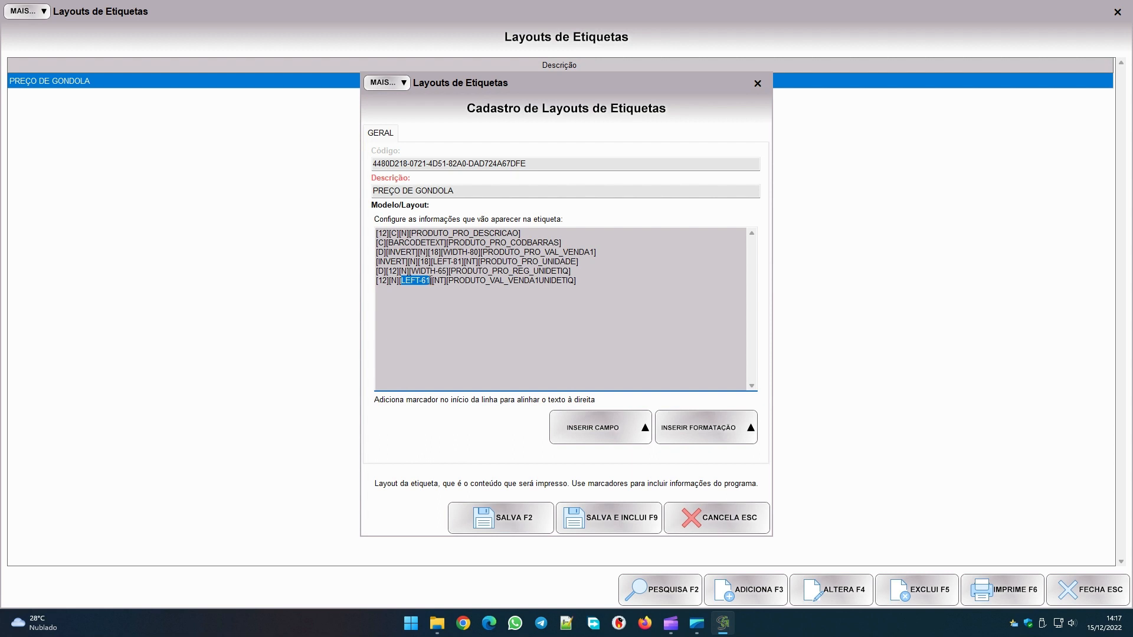
click(427, 283)
key(Delete)
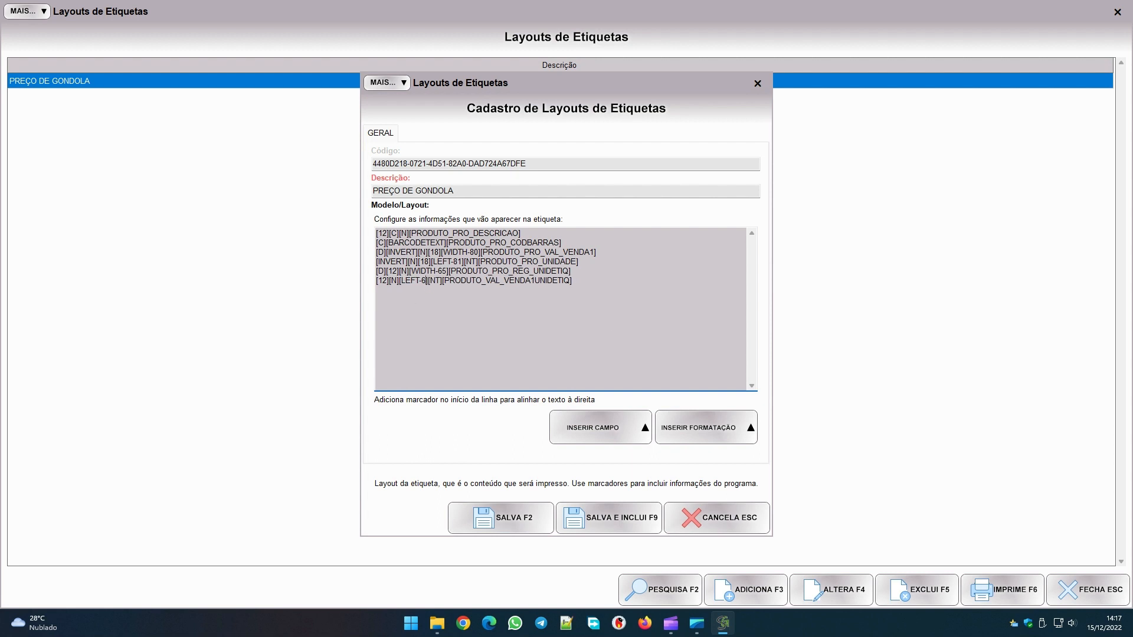
text(6)
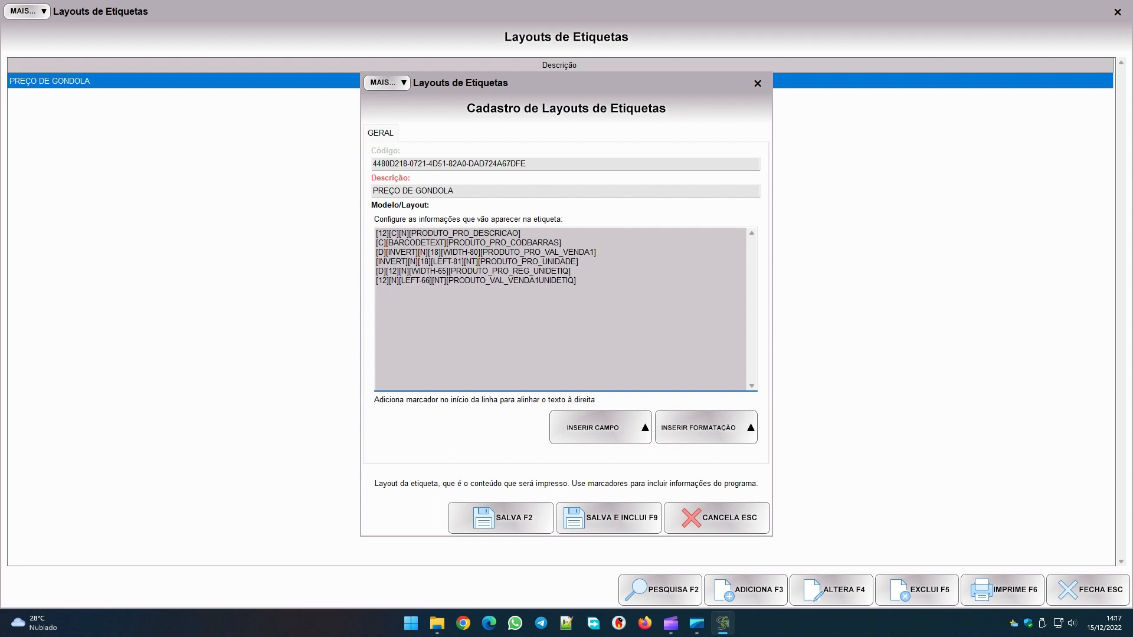
click(498, 518)
- Preview the SPRITE LATA 350 ML label again to check the adjusted price-per-litre line
click(1087, 589)
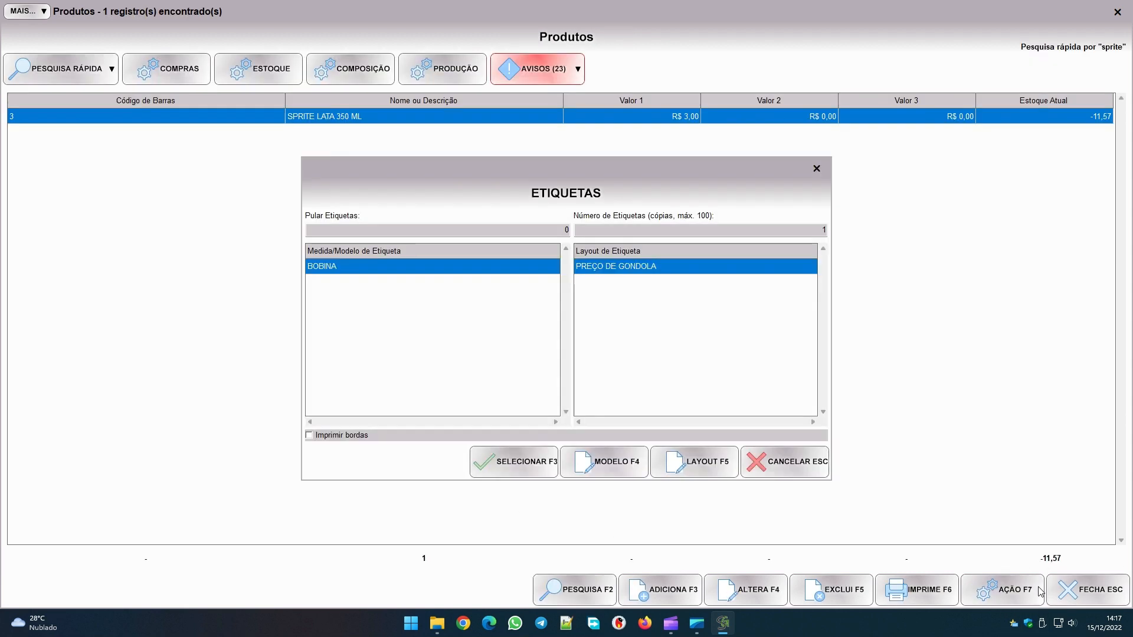
click(497, 462)
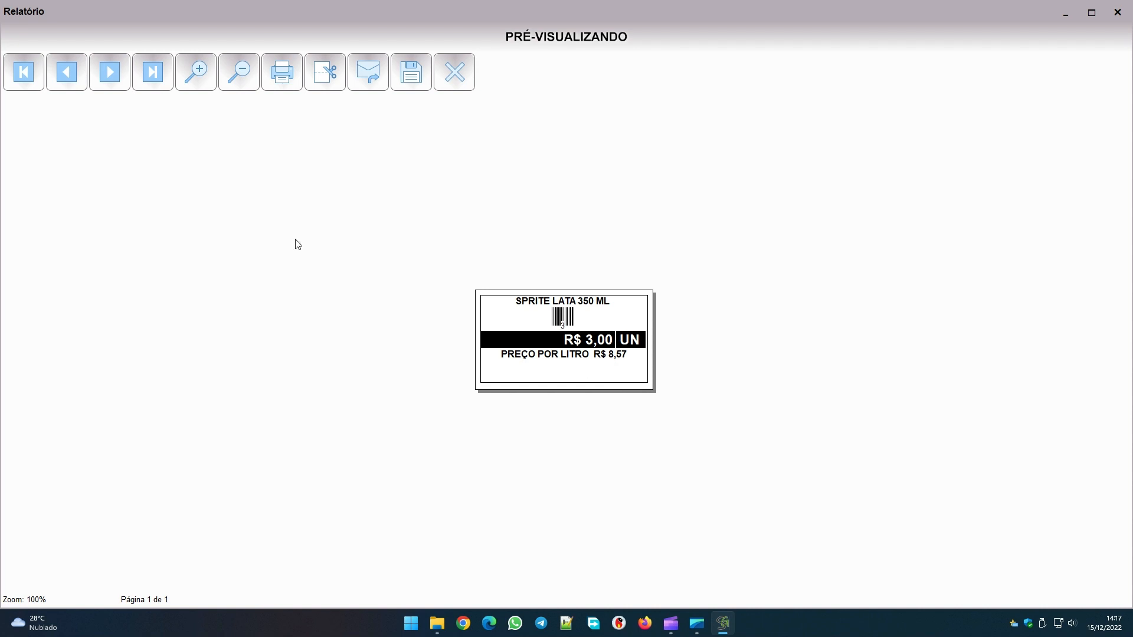
click(459, 70)
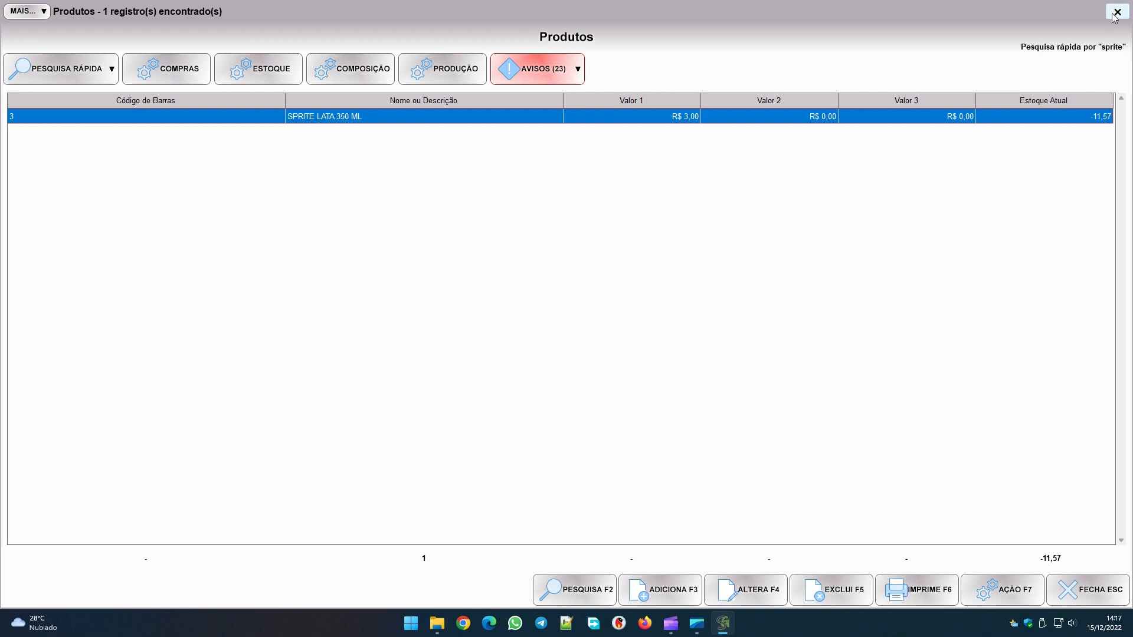
- Examine the label printing options offered for purchases, and return to the main screen
click(184, 71)
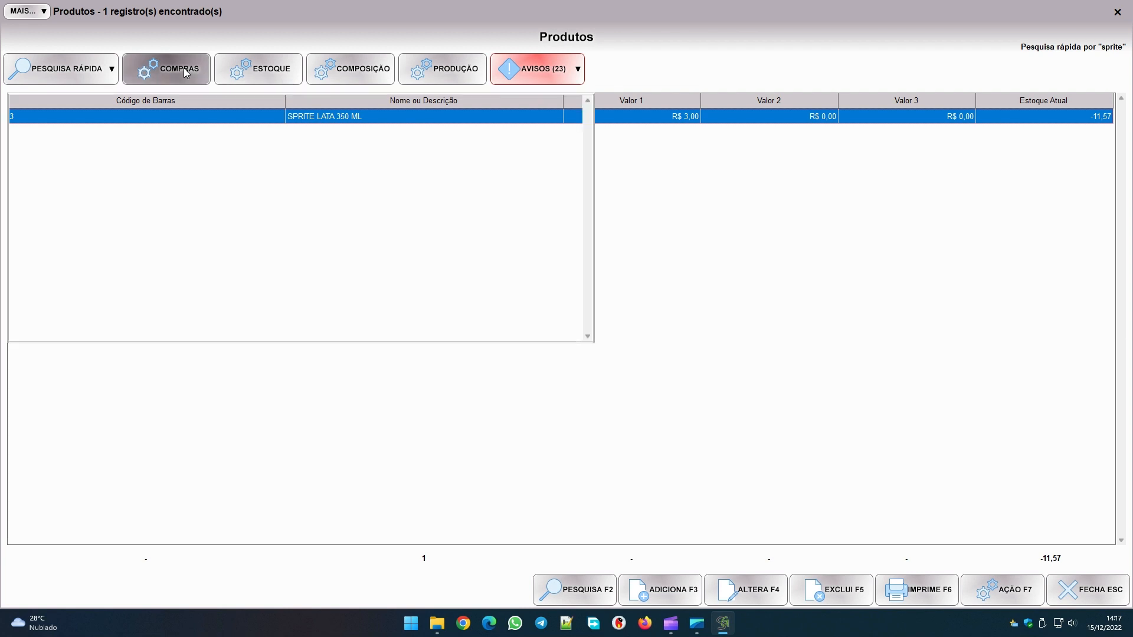
click(1003, 589)
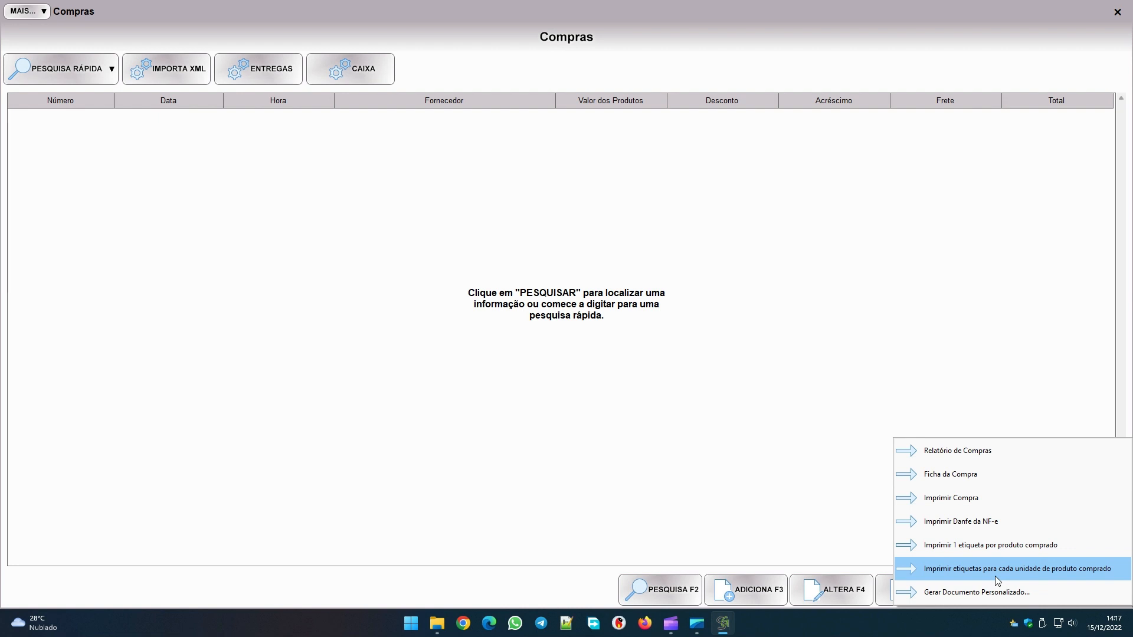
click(1118, 14)
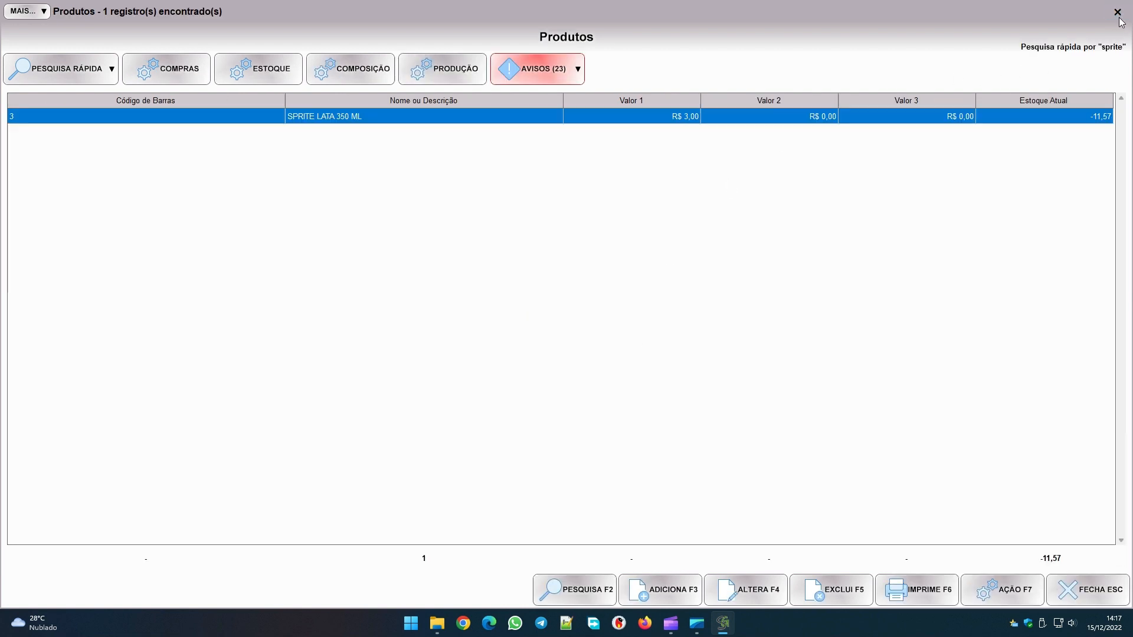
click(1118, 13)
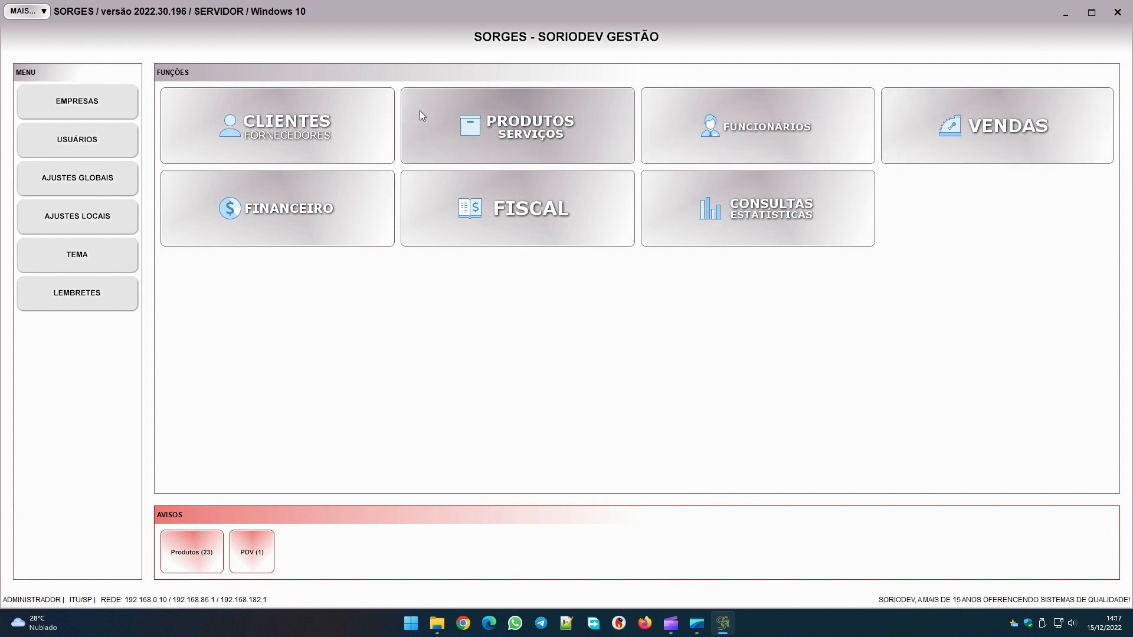
- Search the customers and suppliers by the customer's name and open label printing for that record
click(295, 121)
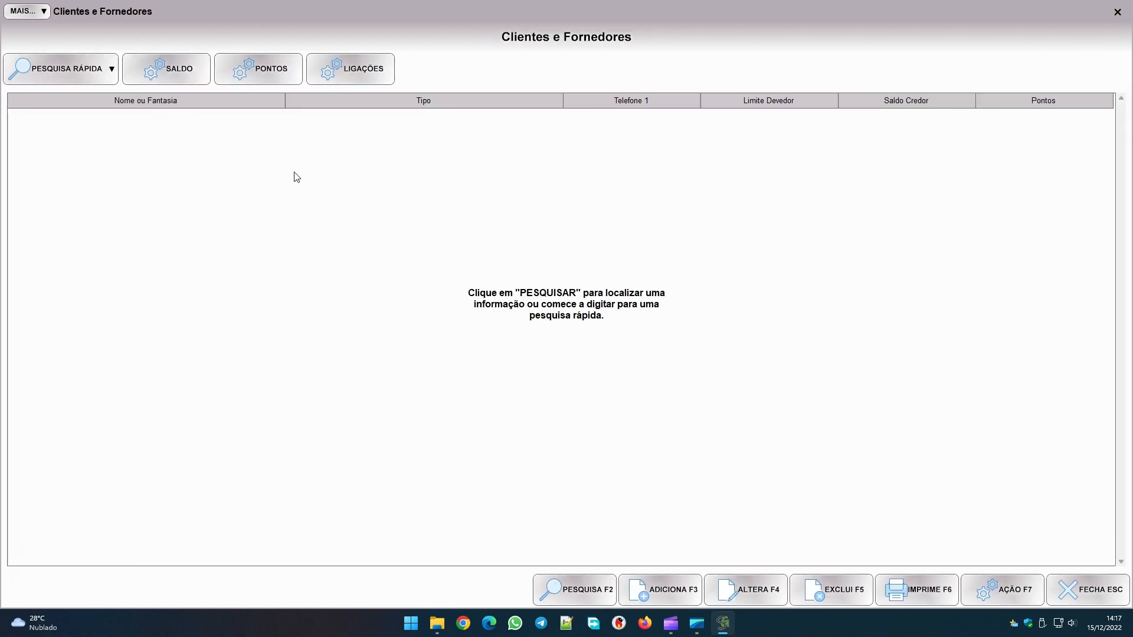
text(eduard)
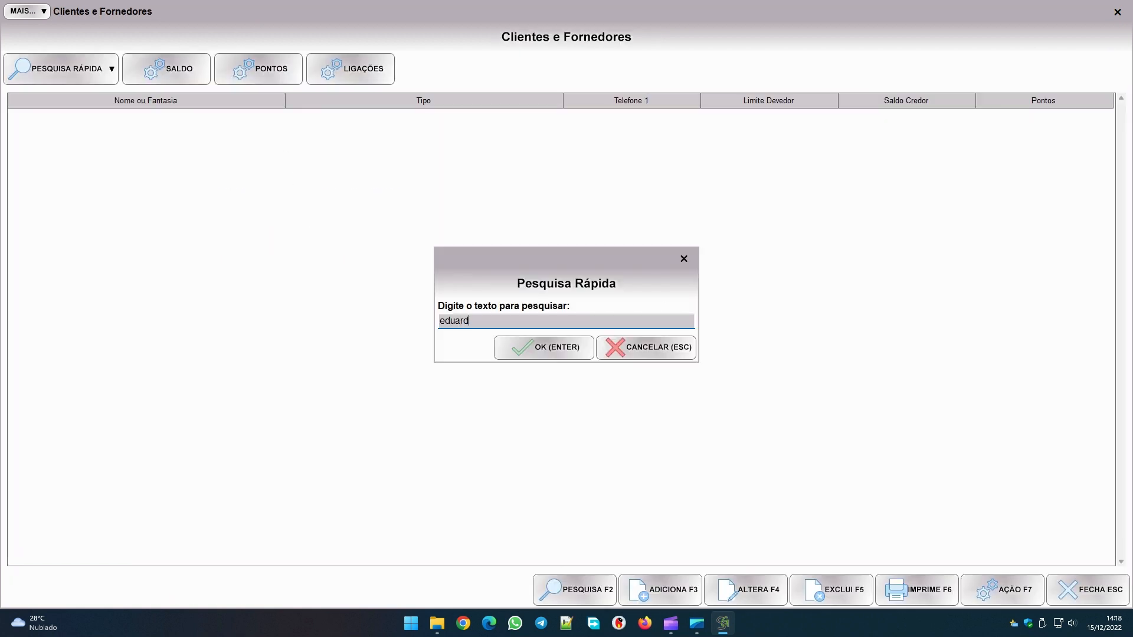
key(Return)
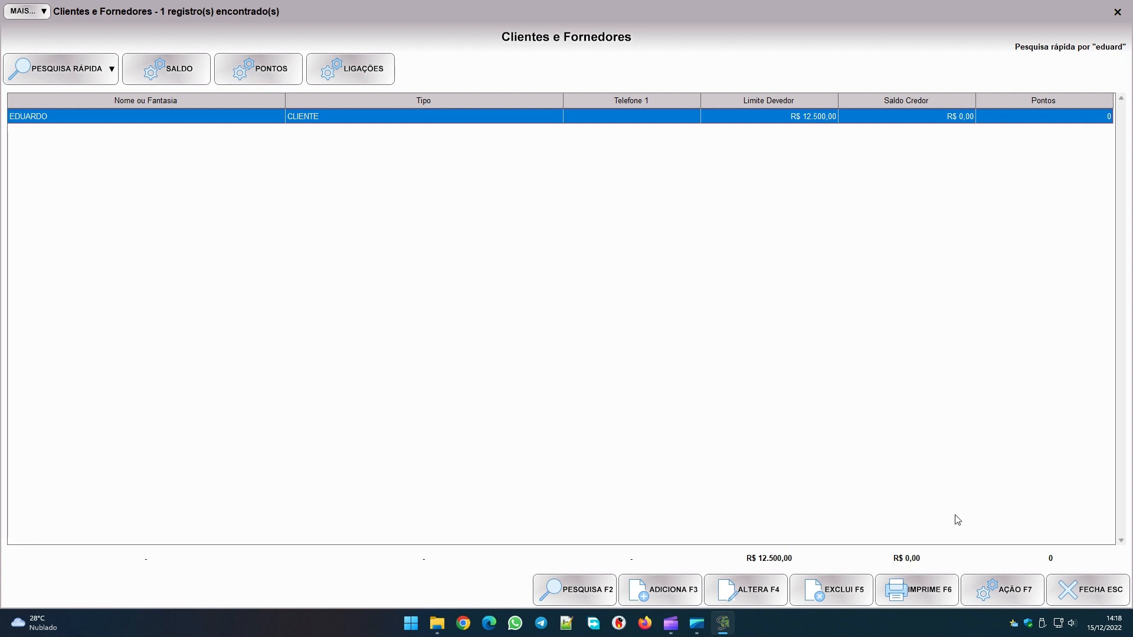
click(925, 591)
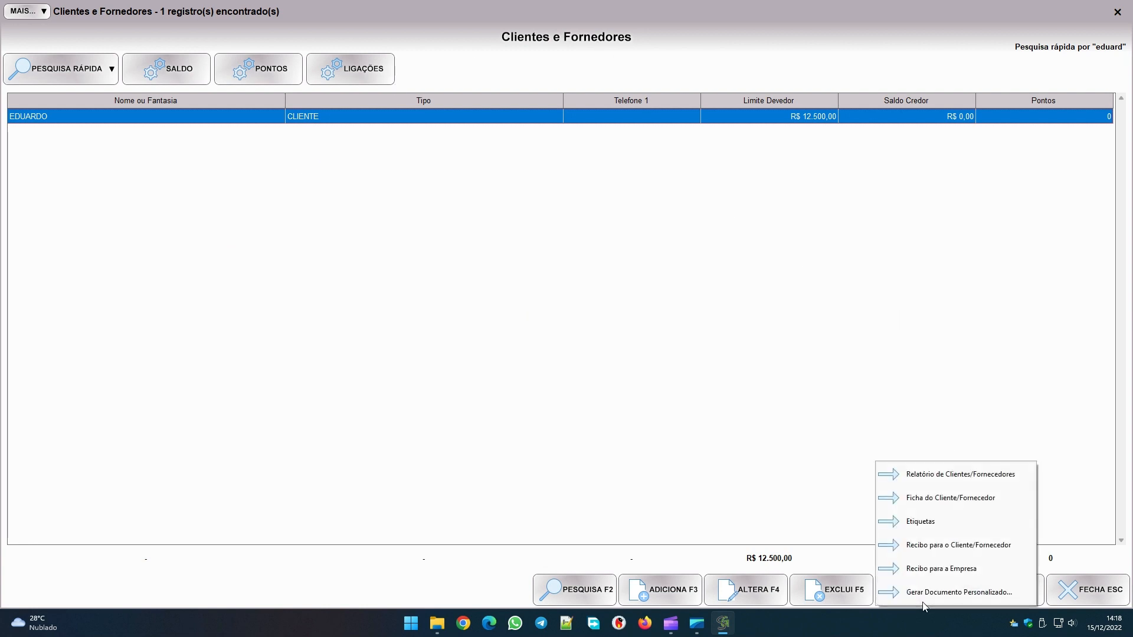
click(939, 529)
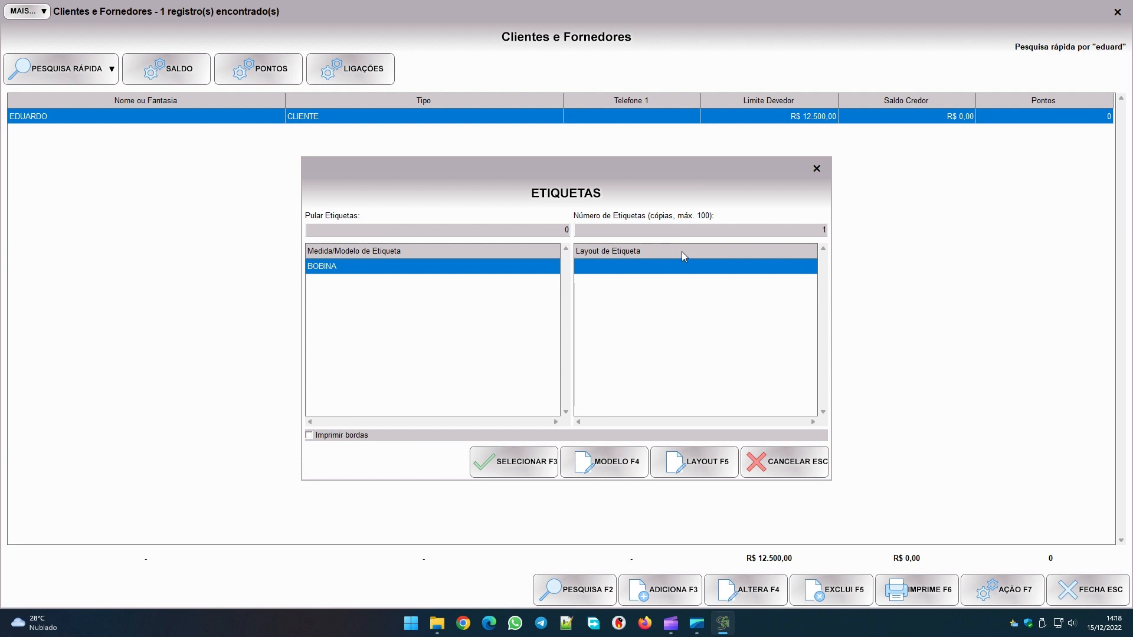
- Create a customer label layout named ENDEREÇO DO CLIENTE and insert a field from the L group
click(706, 470)
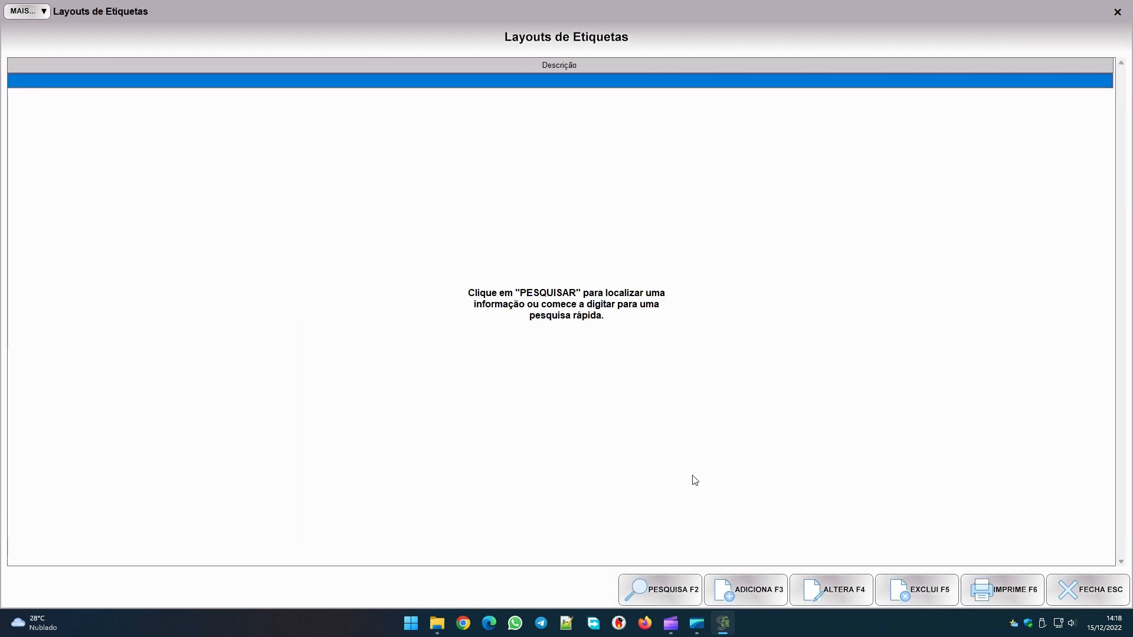
click(737, 588)
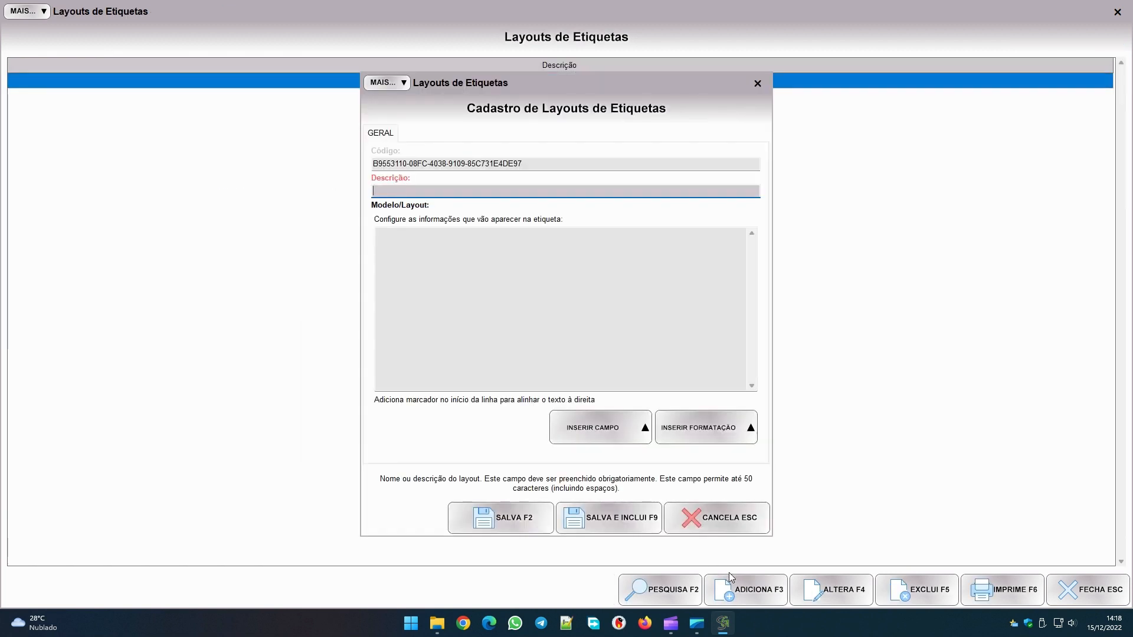
text(ENDEREÇO DO CLIENTE)
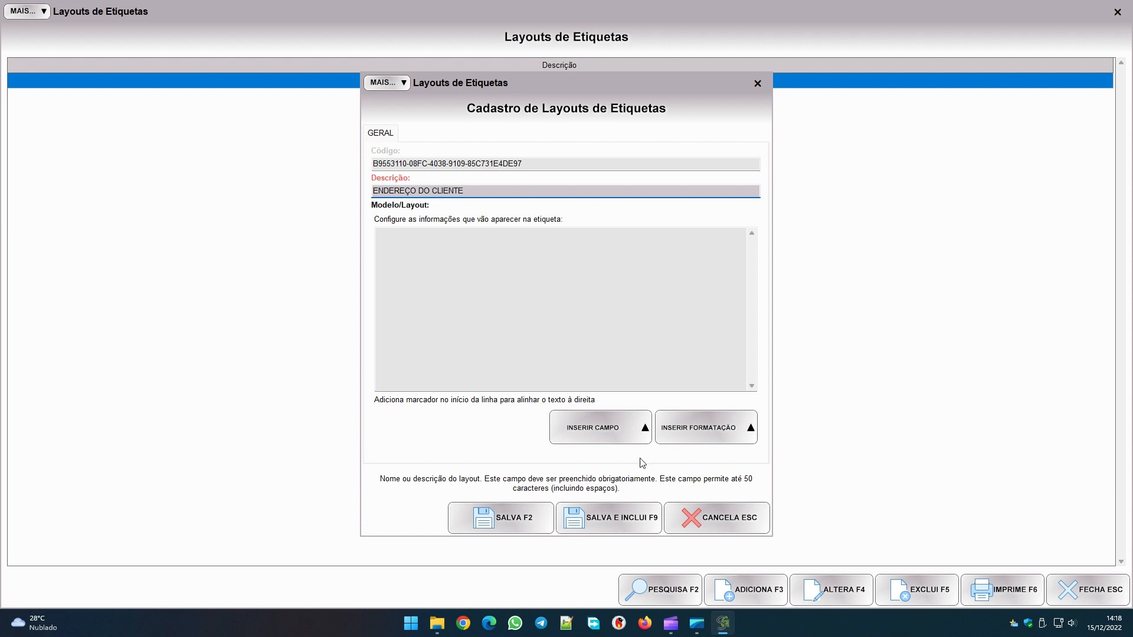
click(634, 438)
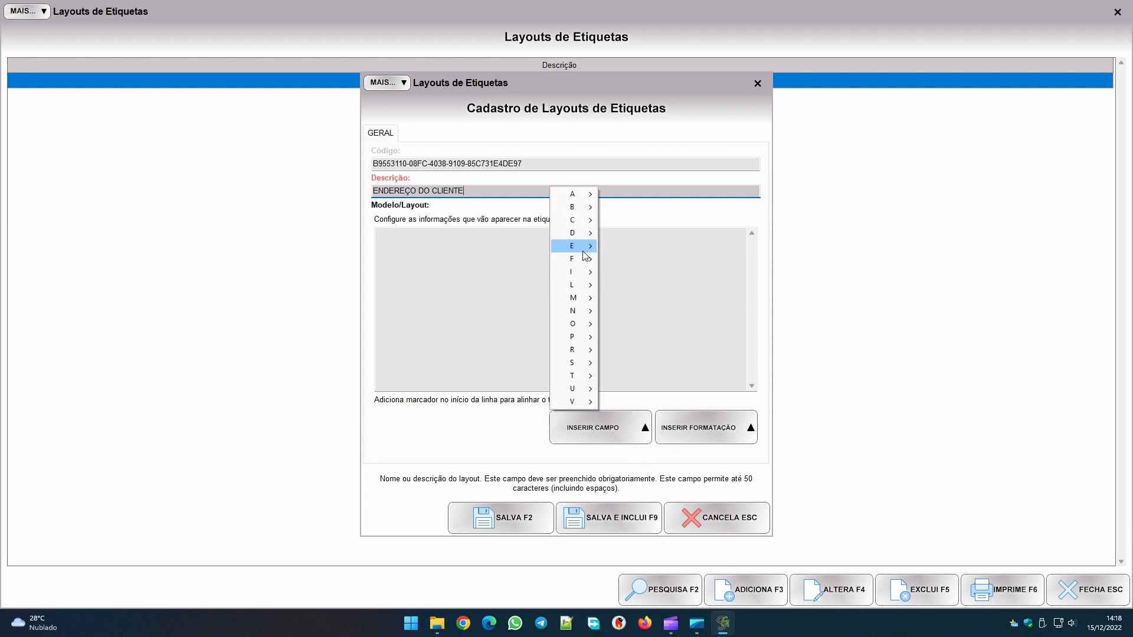
mouse_move(584, 255)
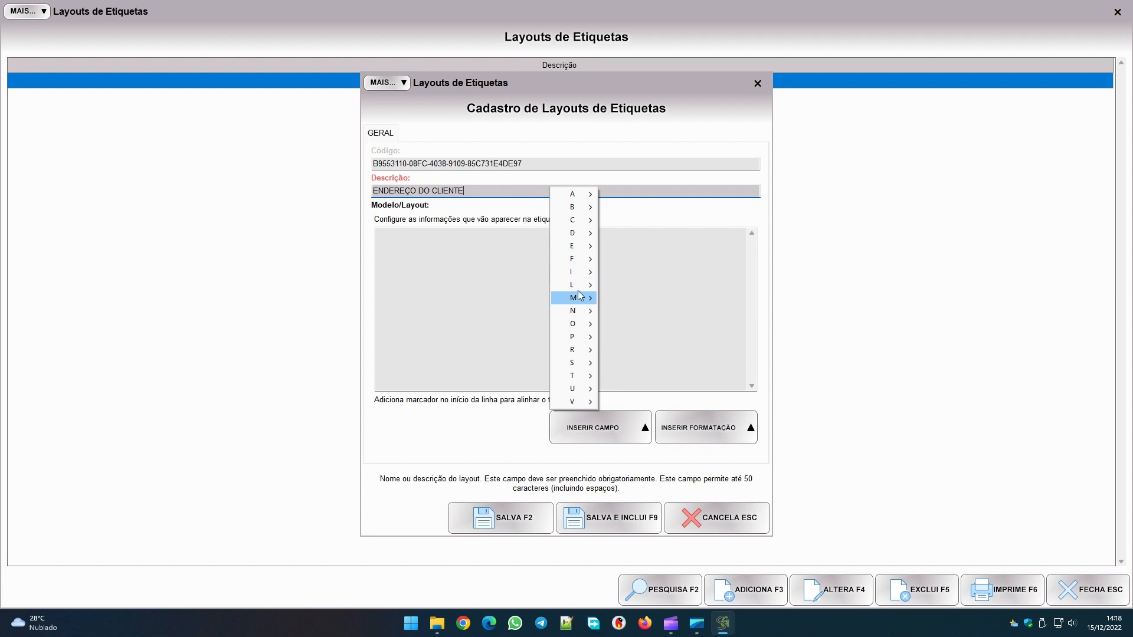
mouse_move(586, 289)
click(634, 285)
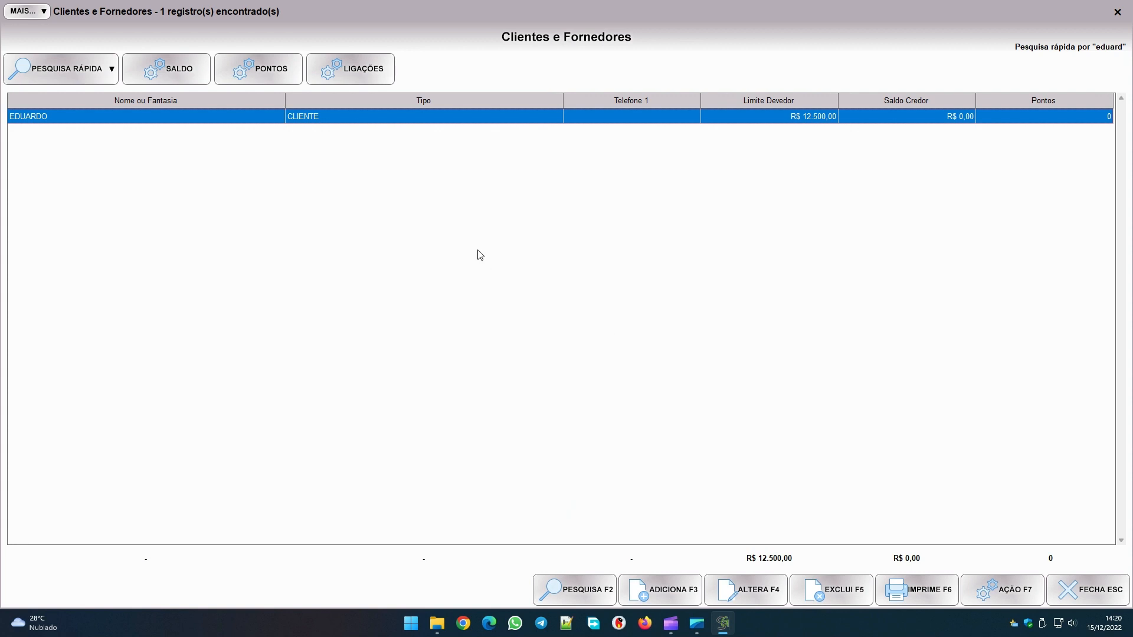
key(Escape)
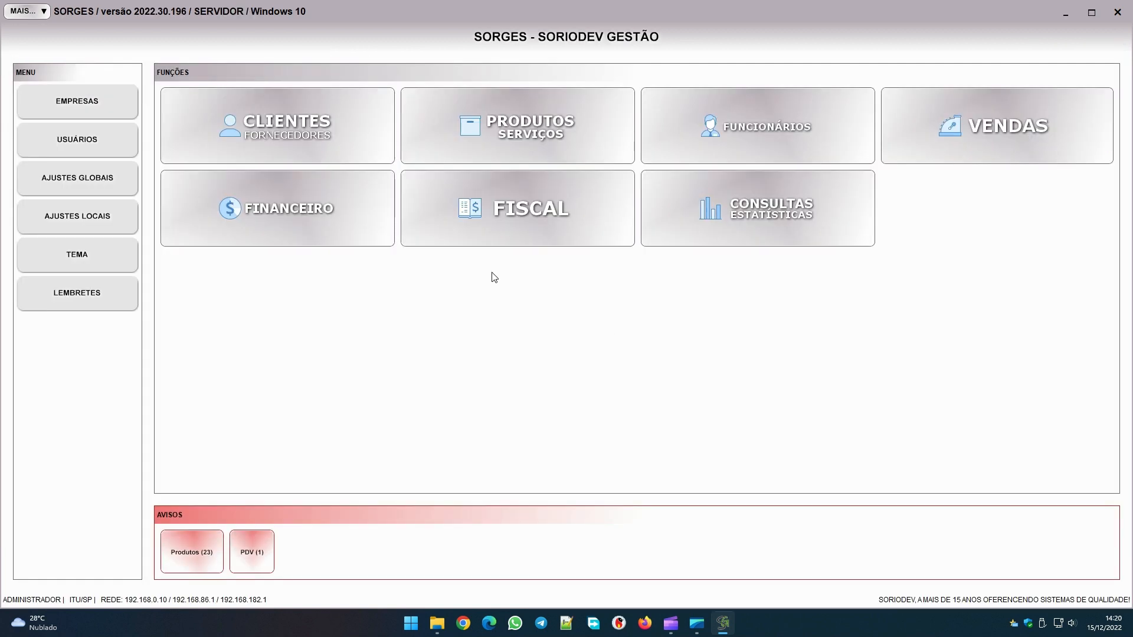